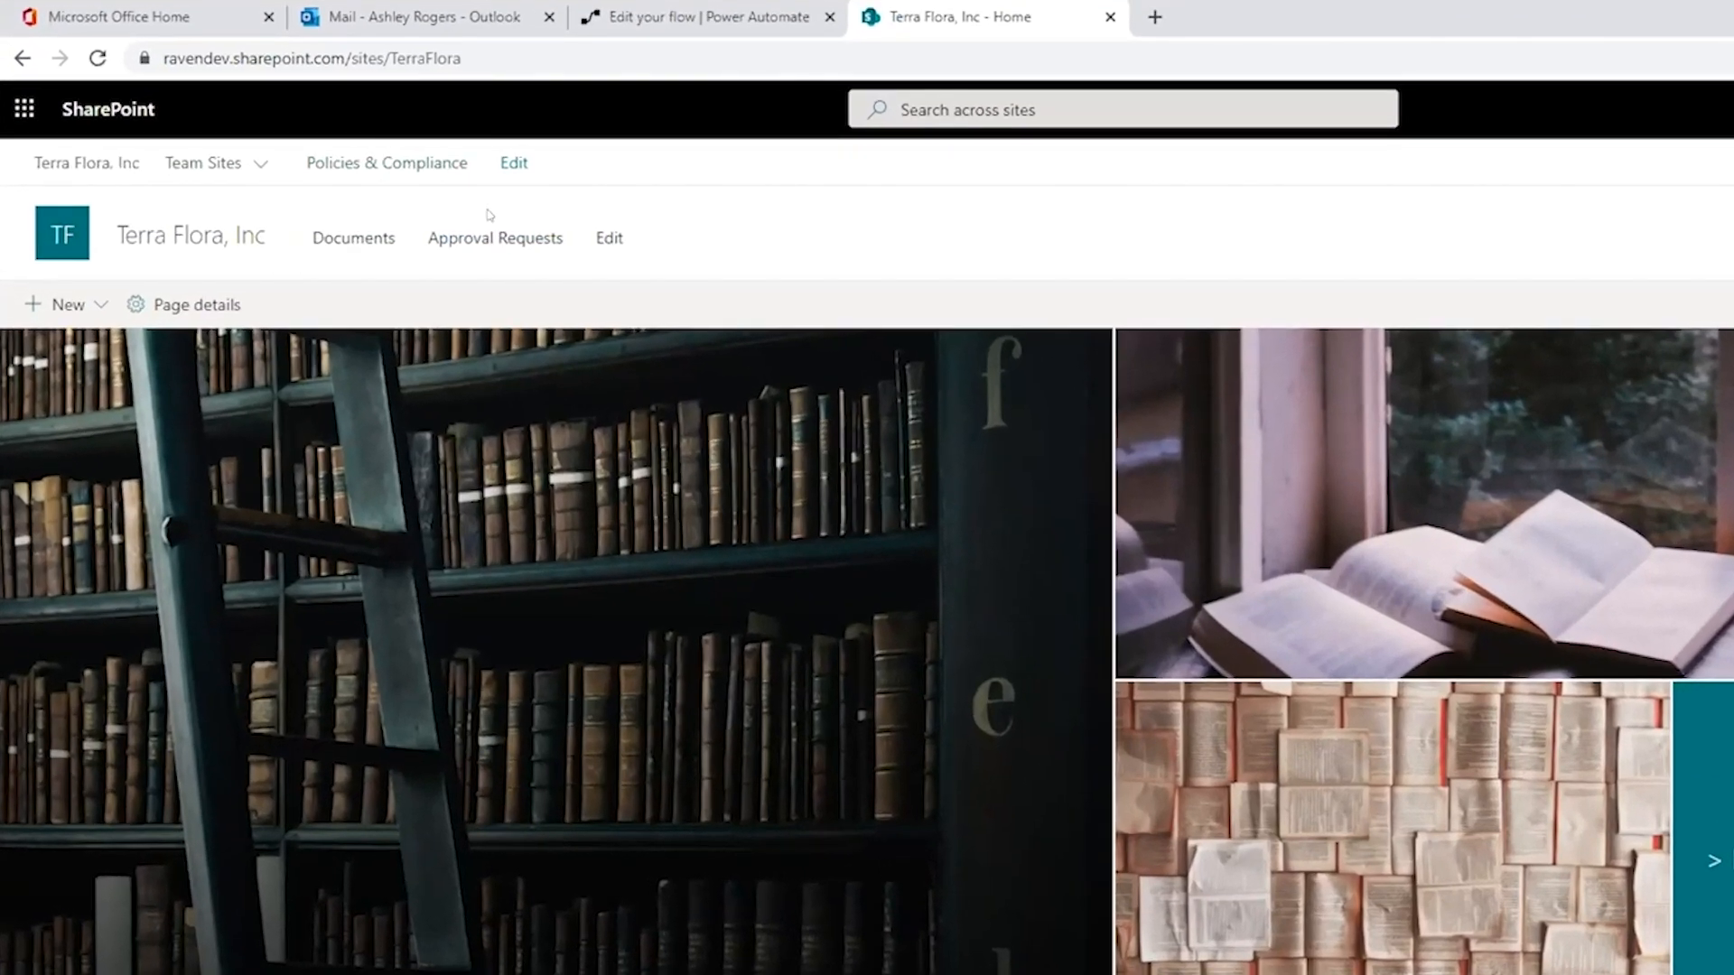
Upload the file TestDoc2.docx from the Test Docs folder to the site's Documents library.
left_click(349, 236)
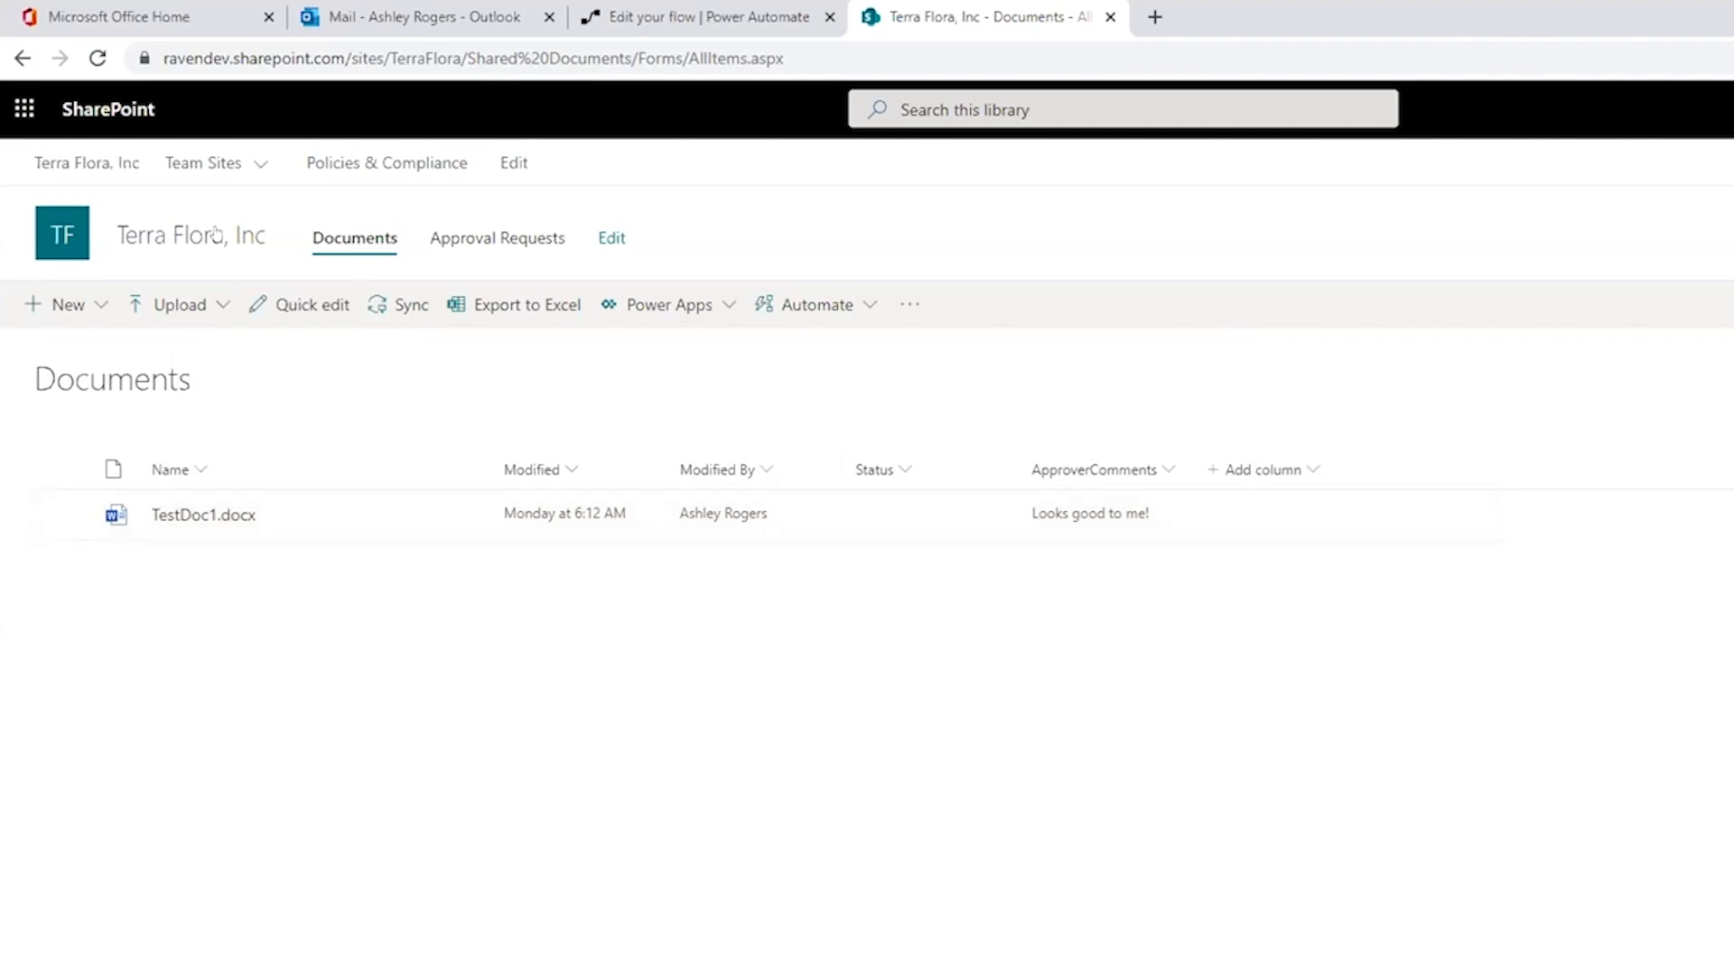
left_click(176, 307)
left_click(230, 347)
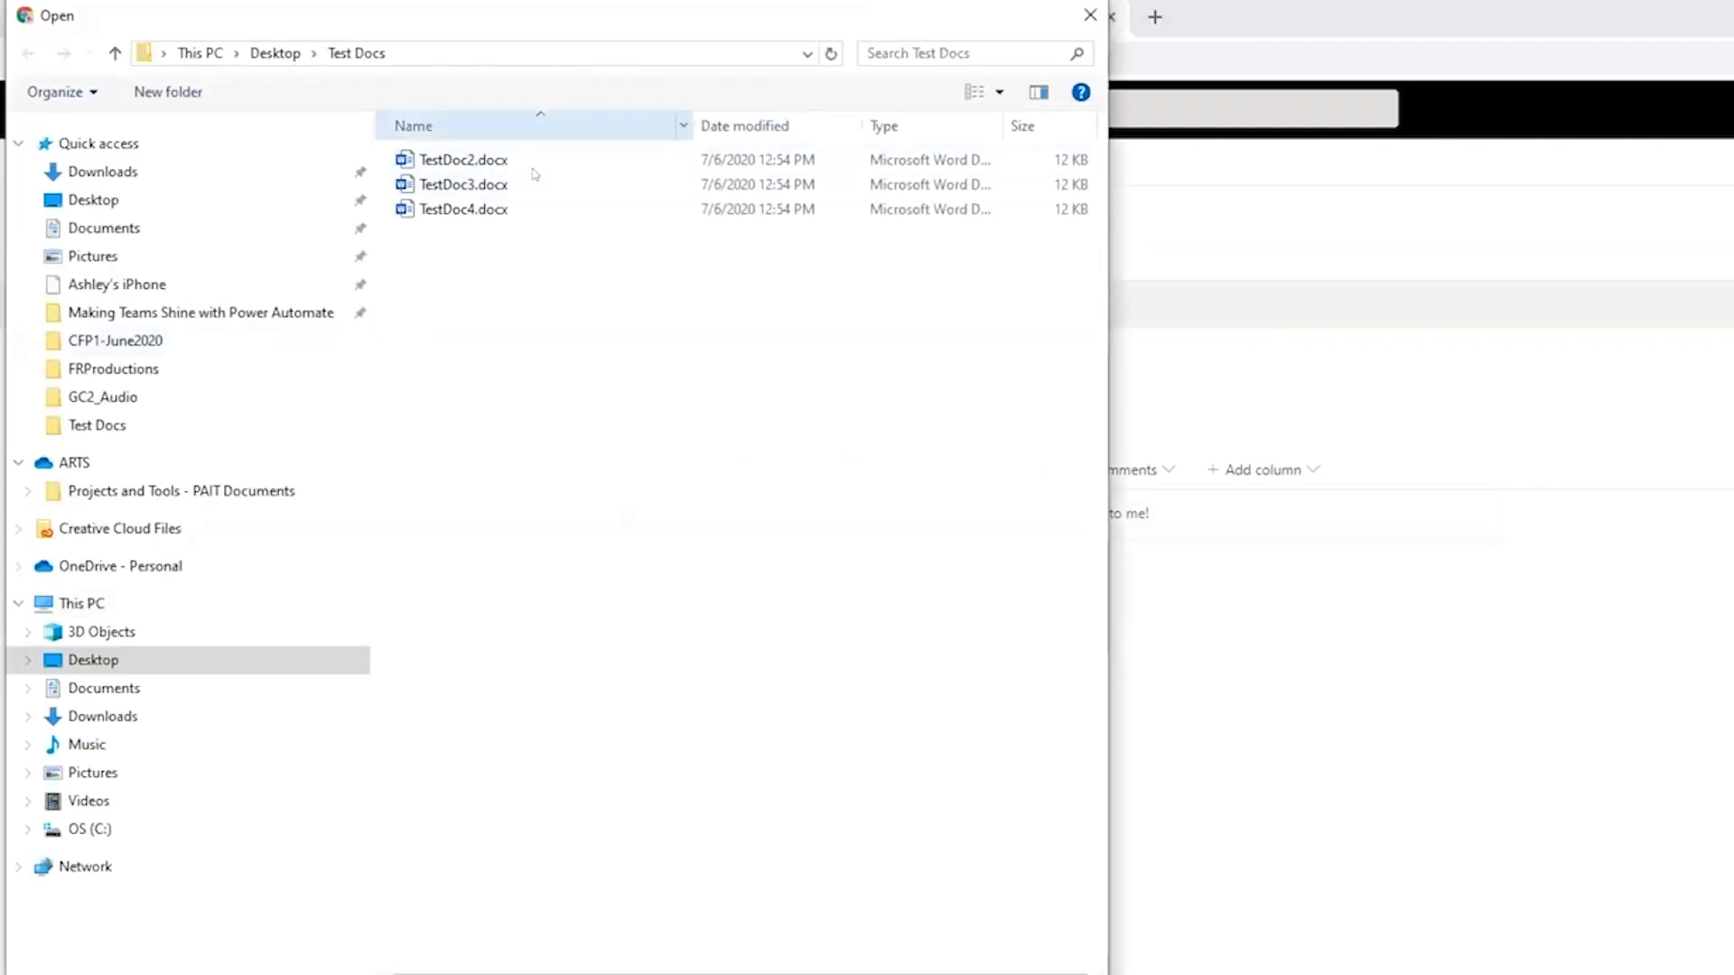
left_click(554, 160)
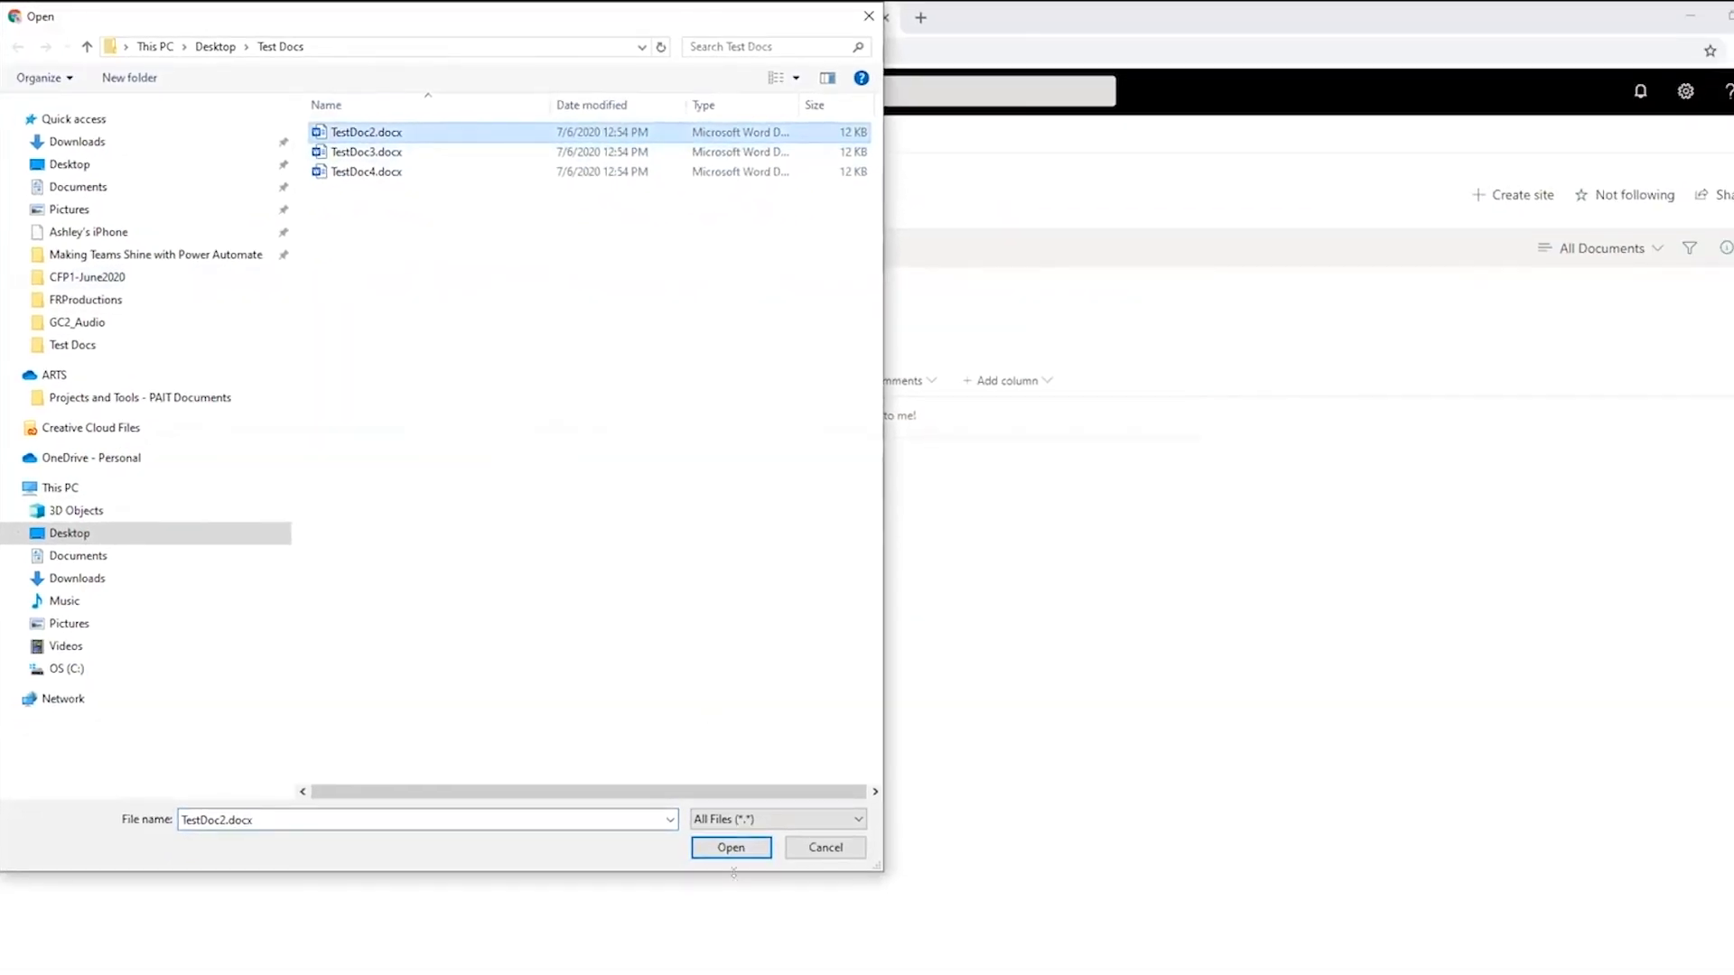
left_click(731, 849)
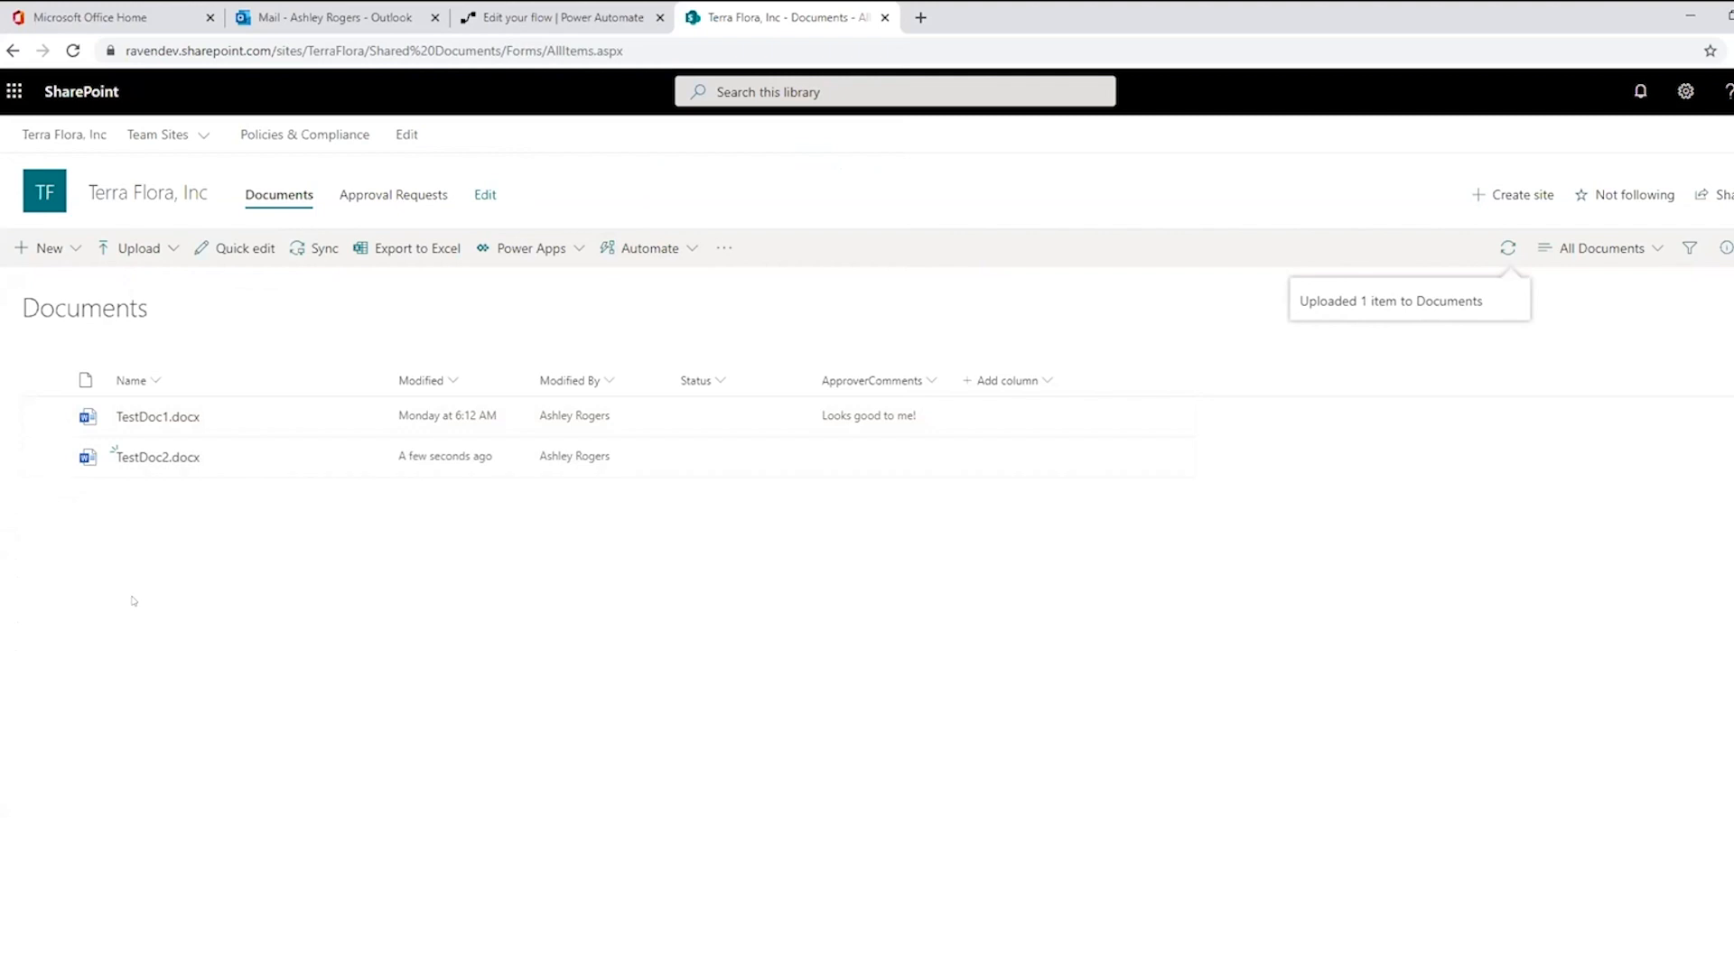
Switch to the Approval When File is Created flow in Power Automate and examine its file-created trigger and its approval action settings.
left_click(511, 13)
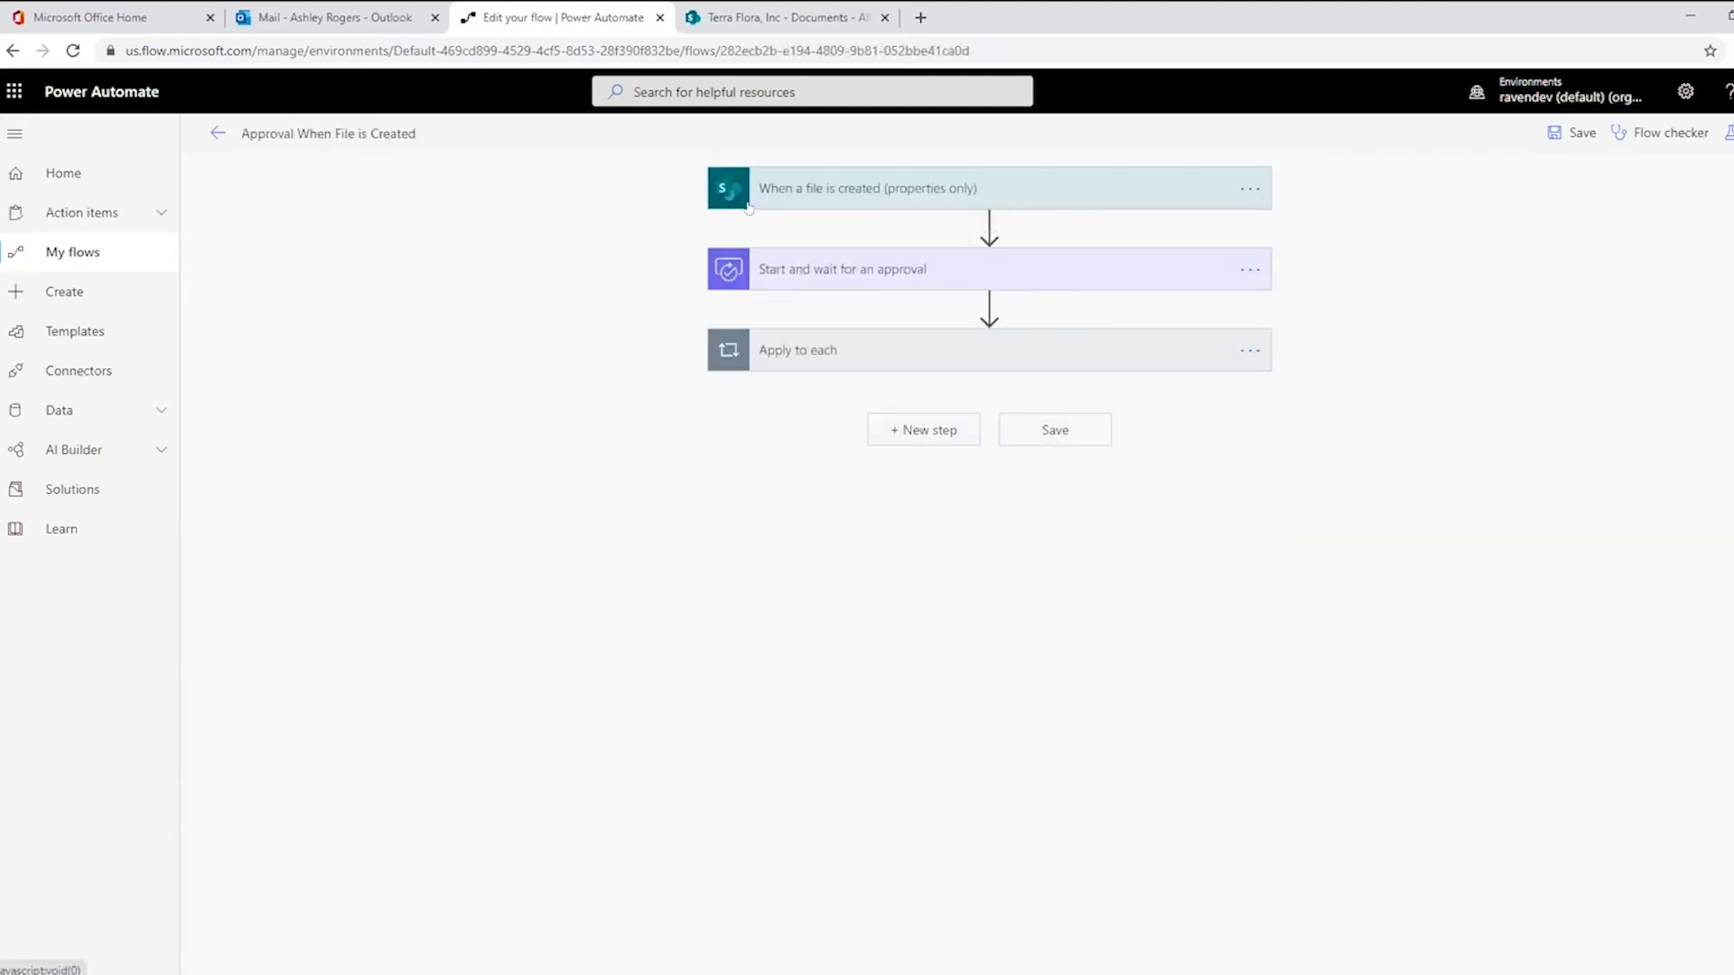
left_click(1054, 192)
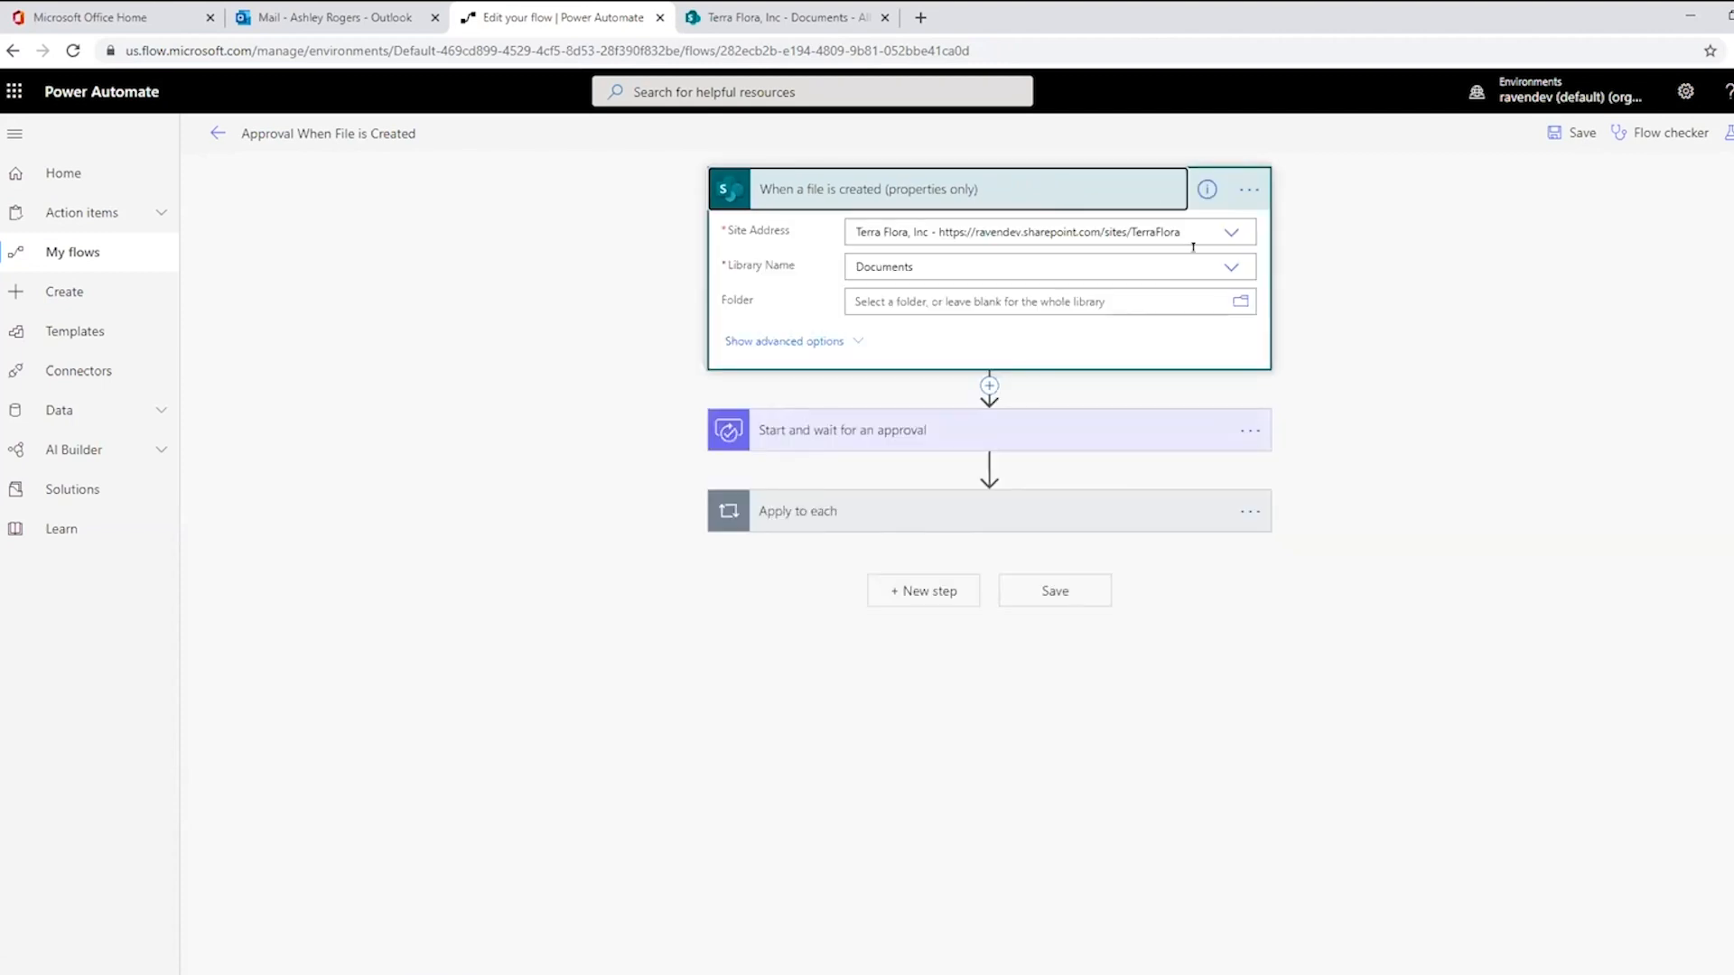
left_click(1097, 432)
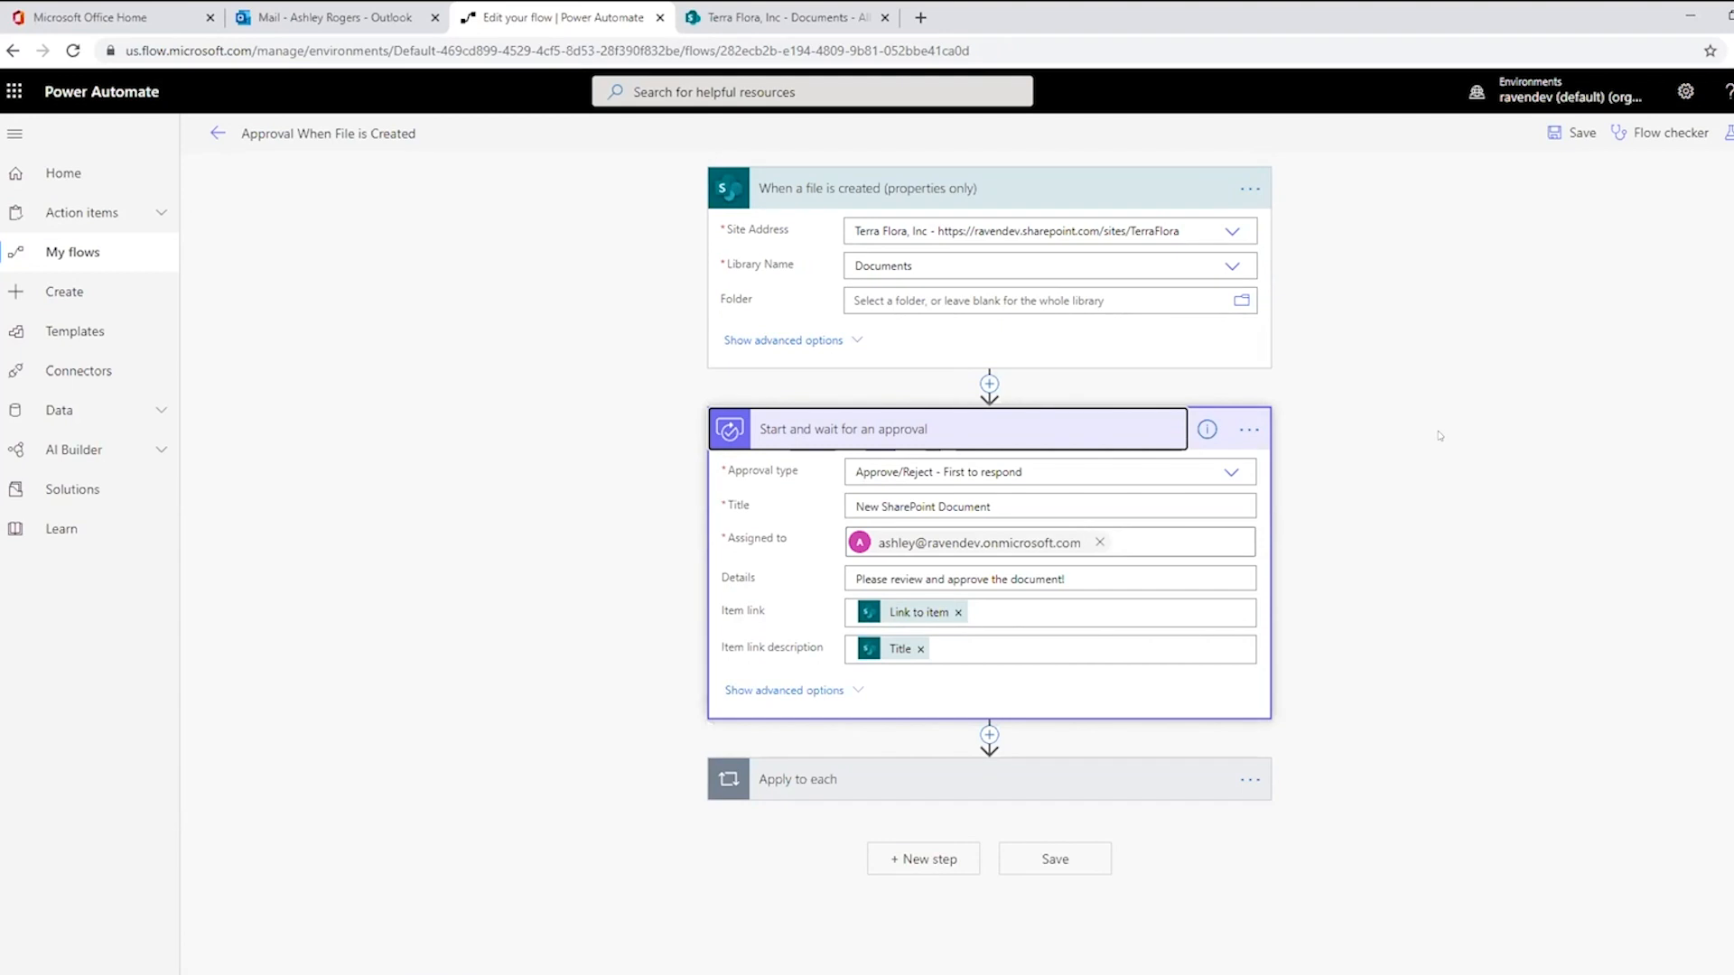
Expand the Apply to each loop and review the settings of its Compose and Update file properties actions.
left_click(885, 787)
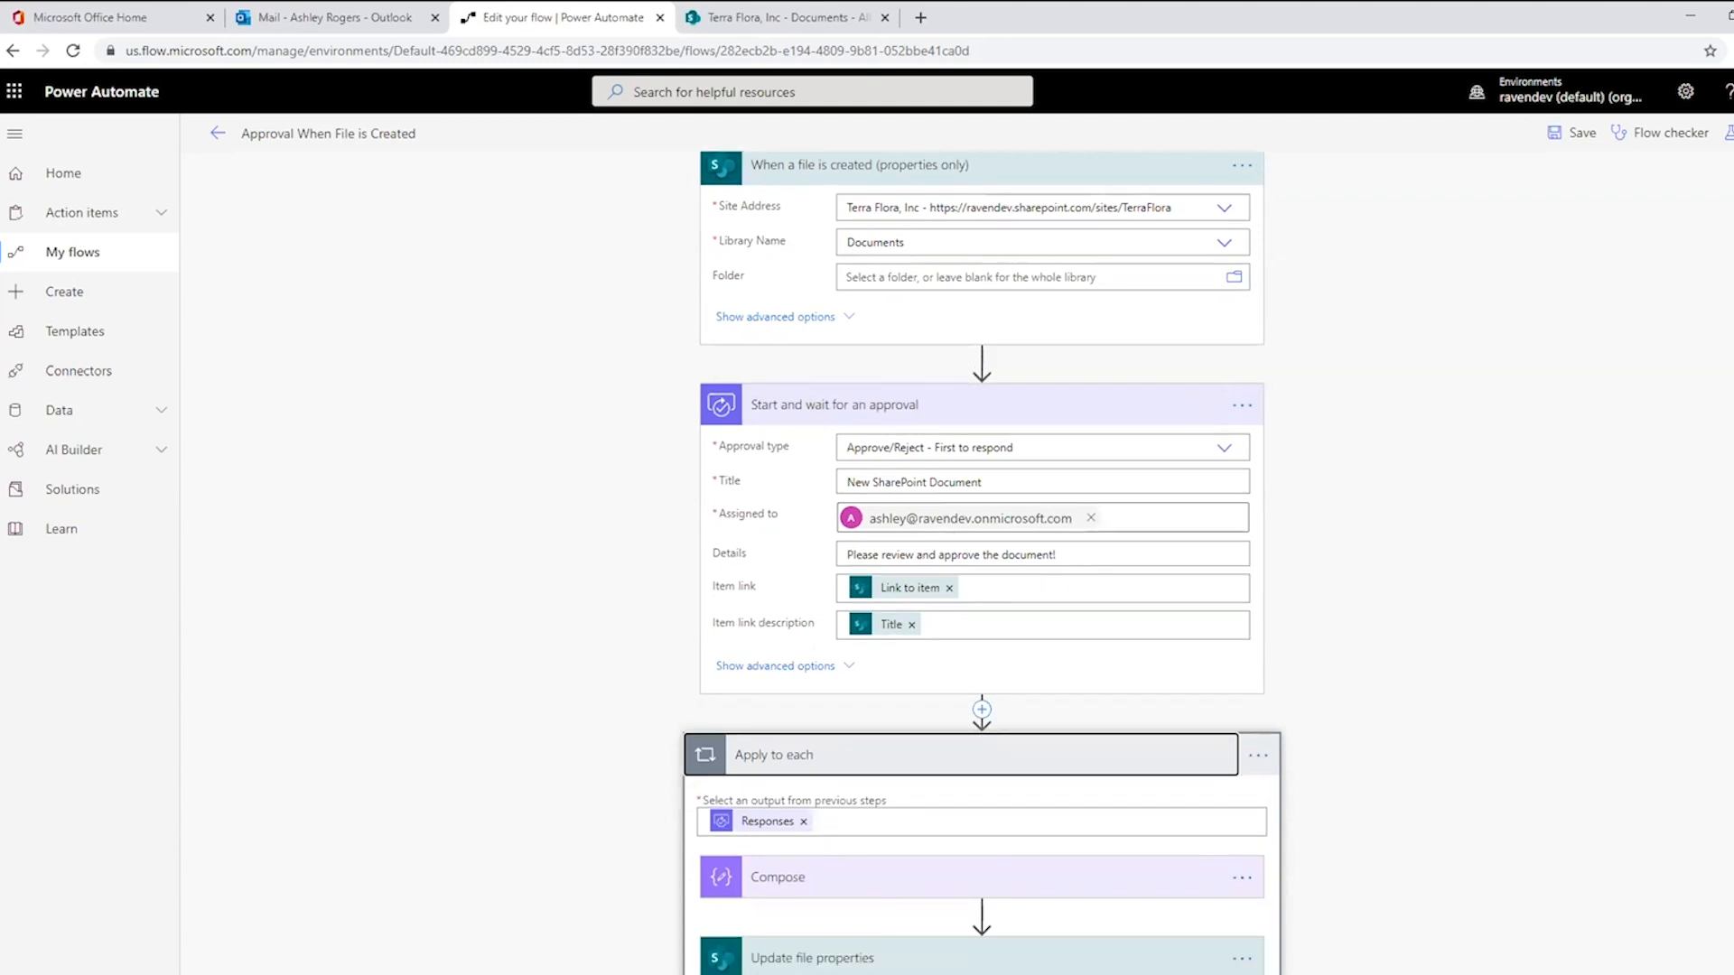
scroll(916, 562, "down", 3)
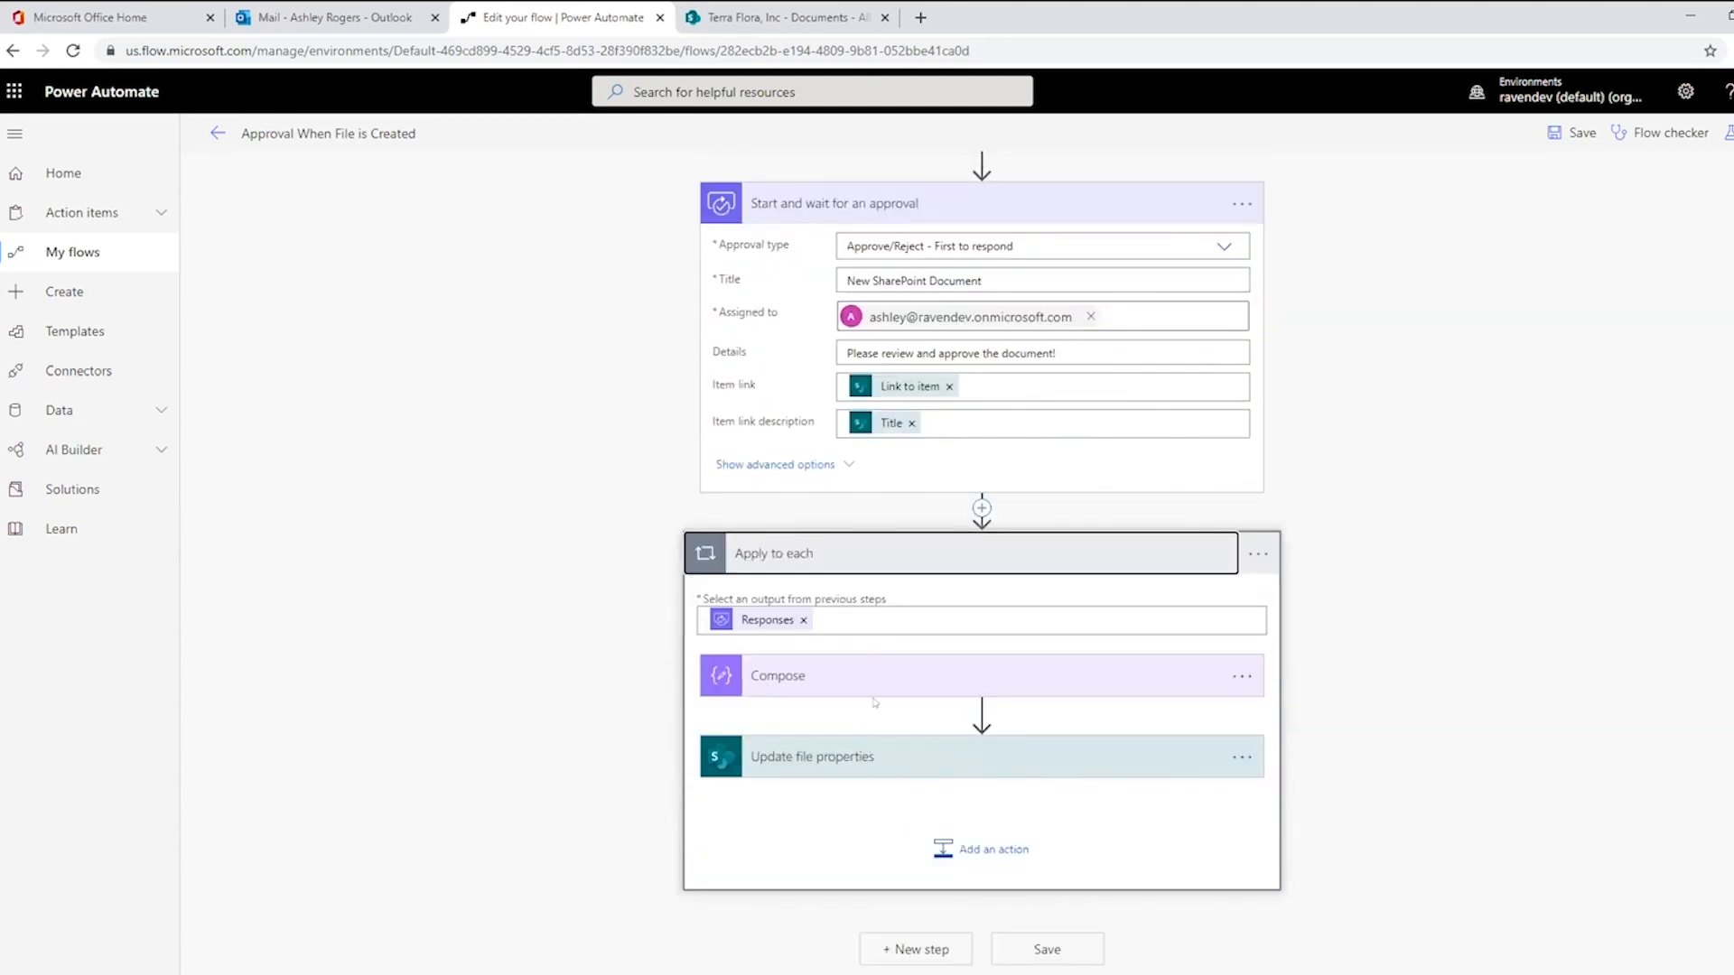
left_click(875, 662)
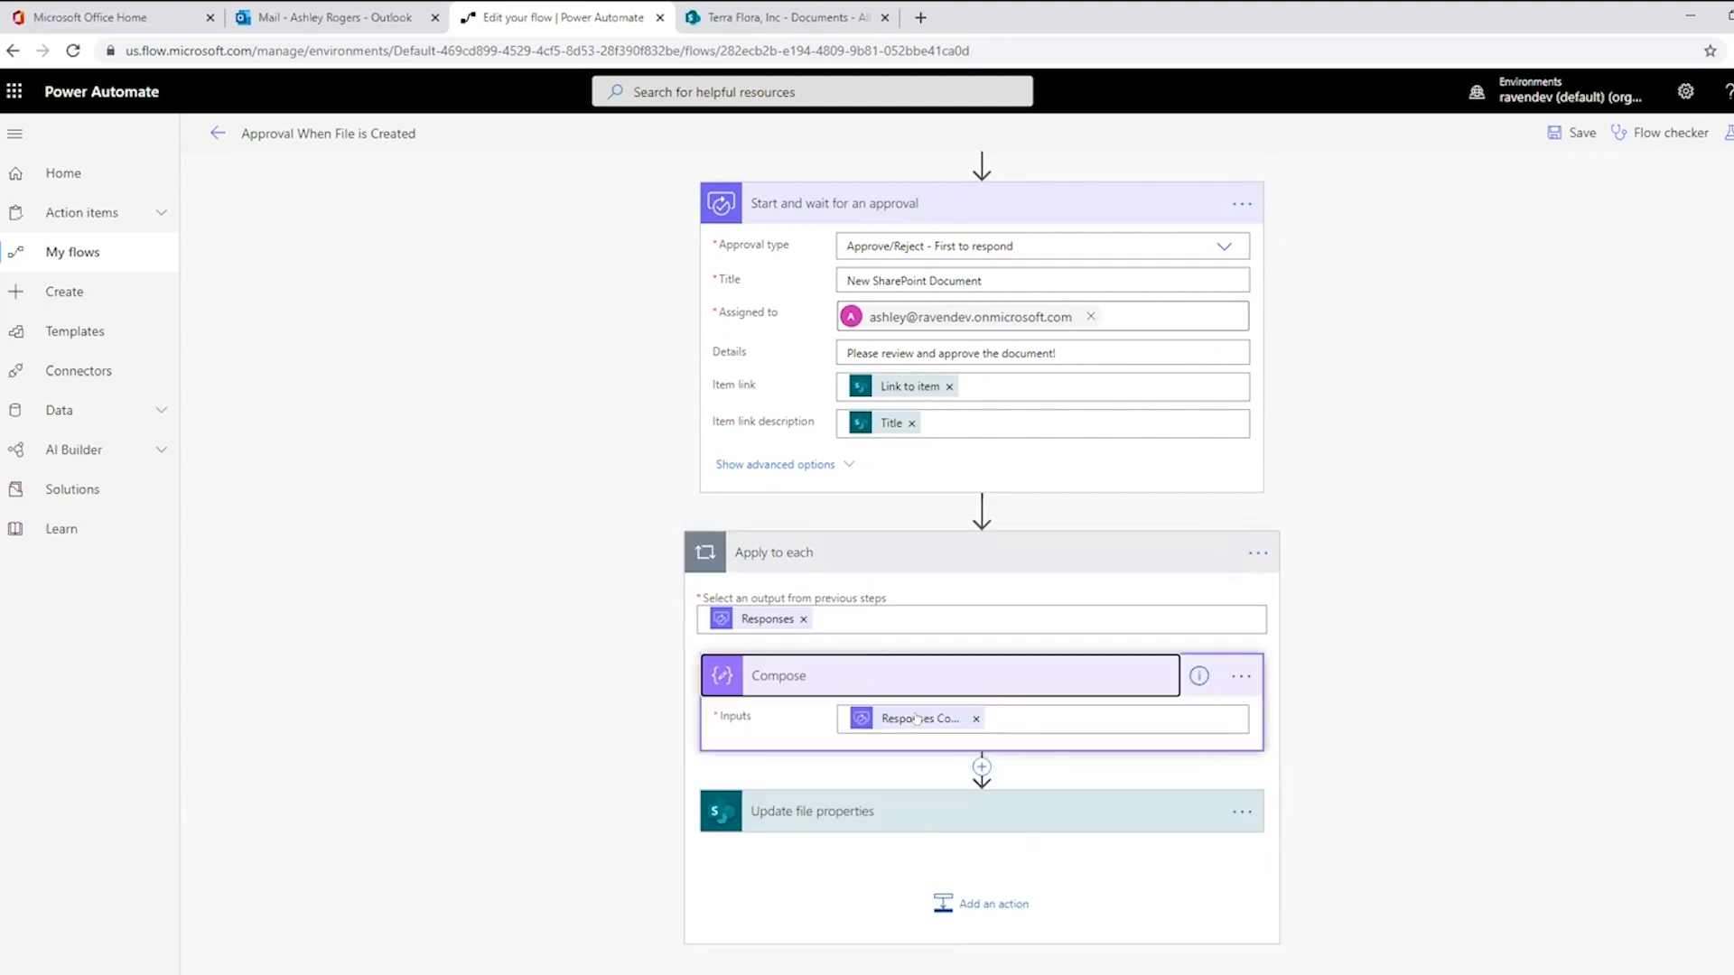
mouse_move(916, 719)
left_click(836, 817)
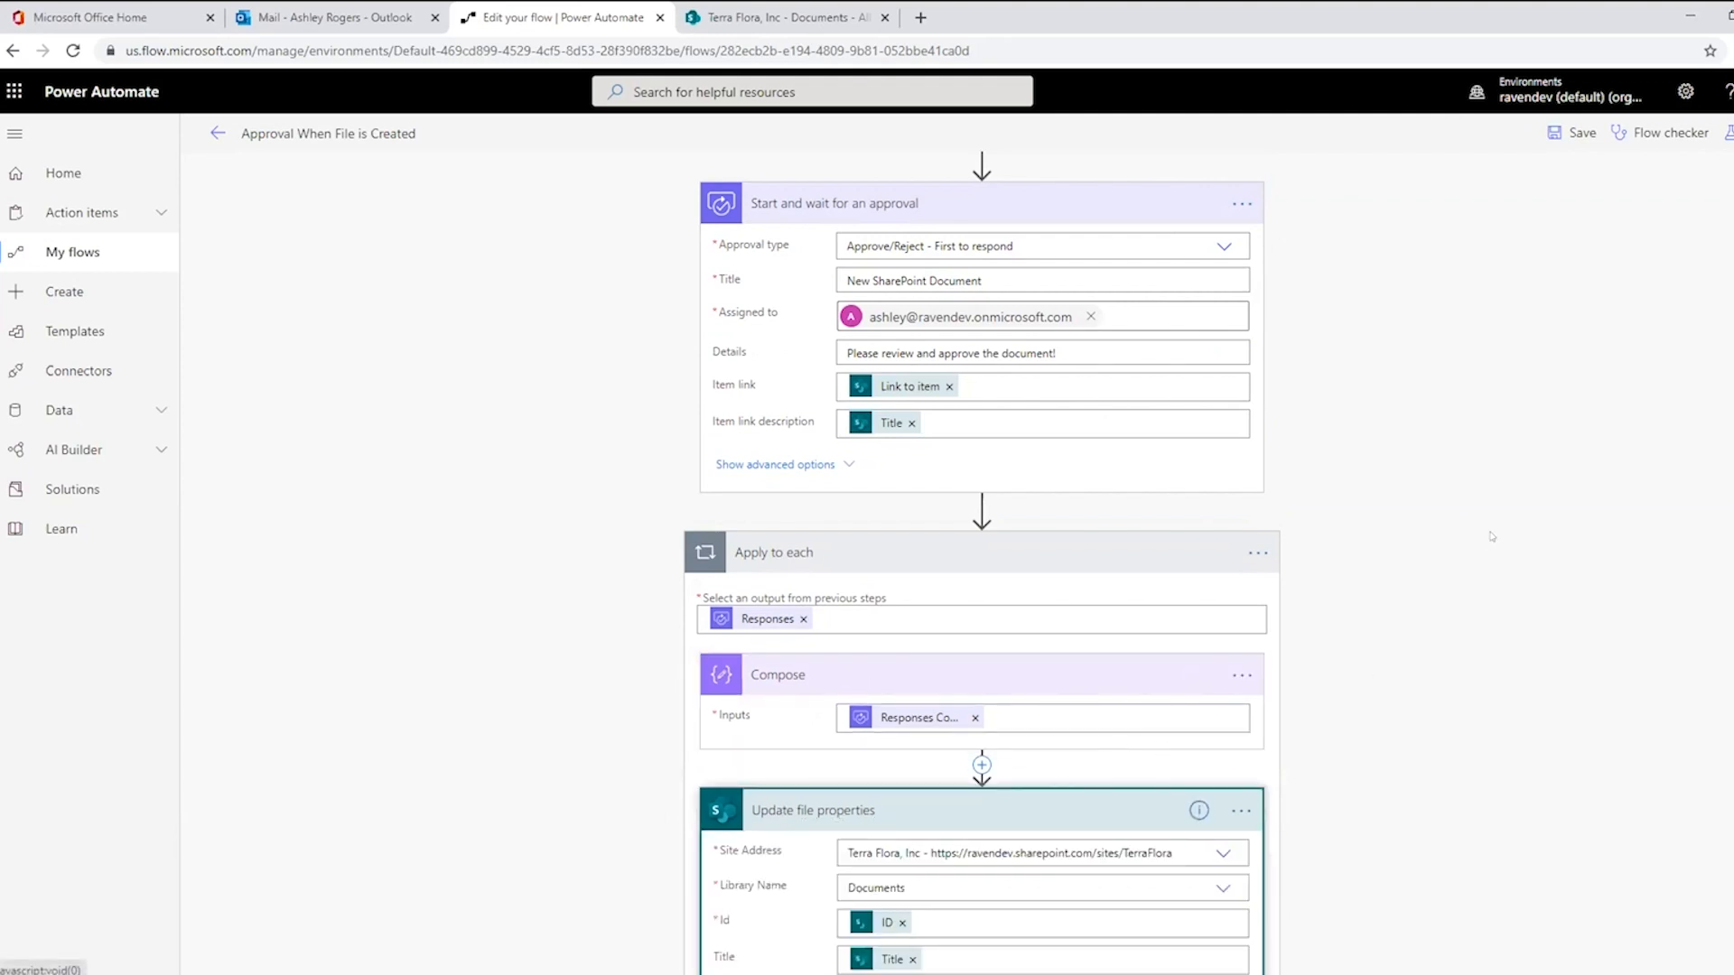
scroll(890, 656, "down", 4)
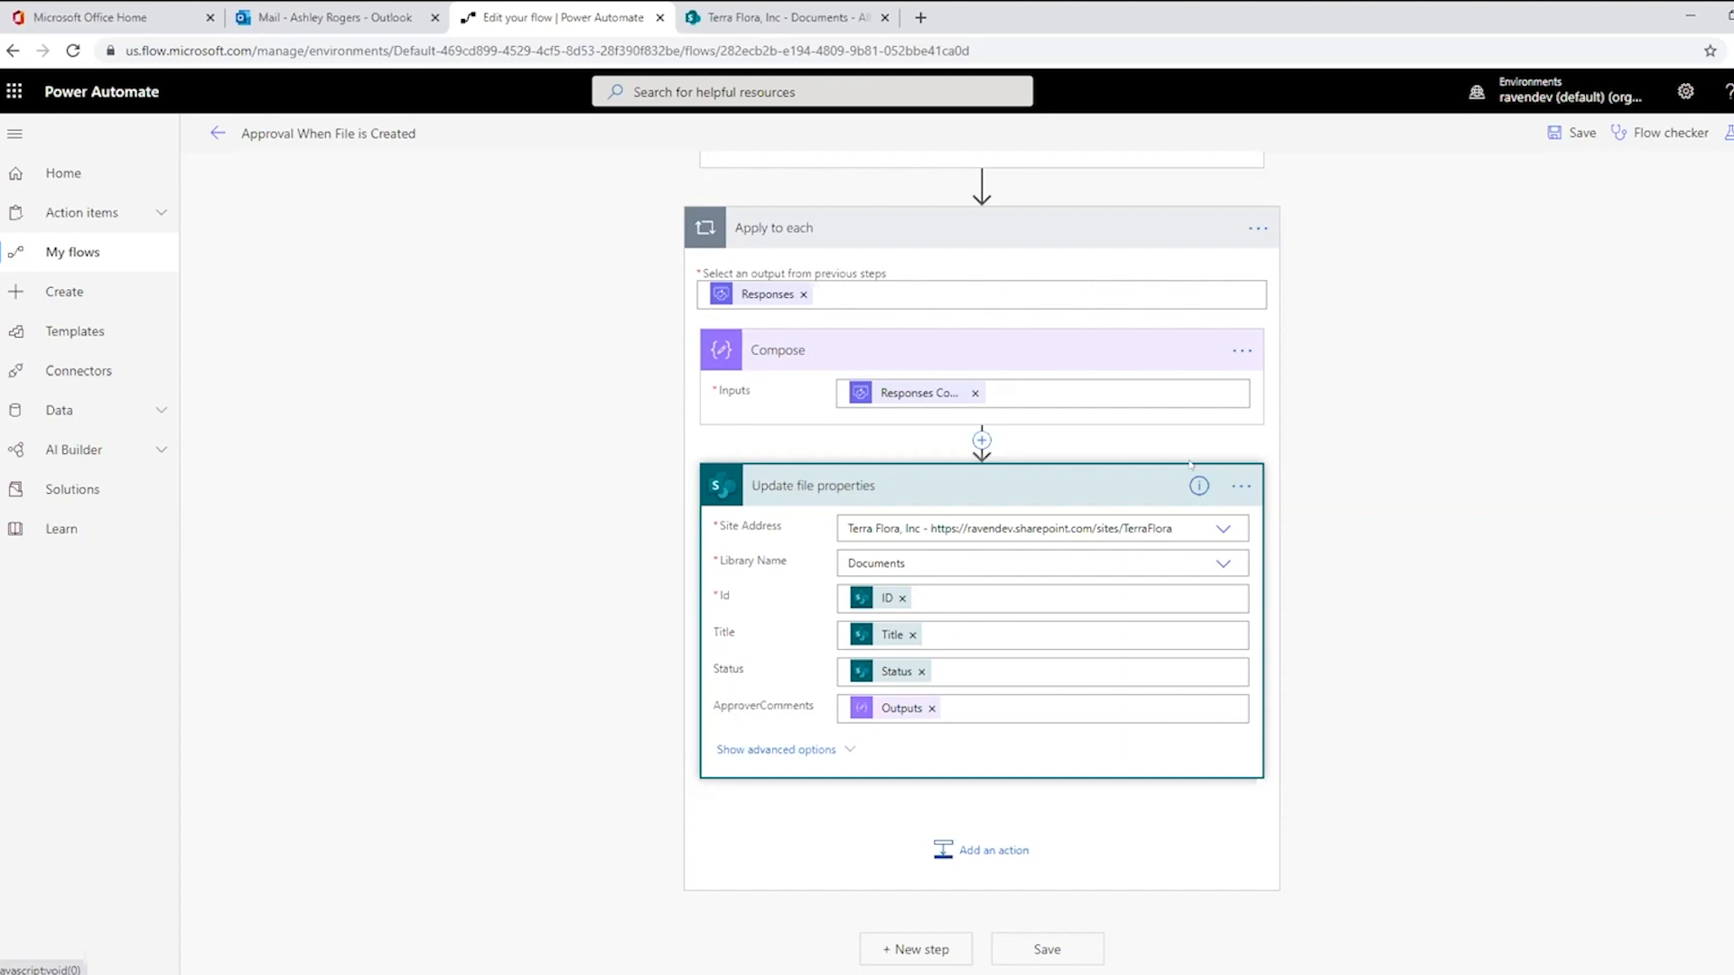
scroll(968, 325, "up", 5)
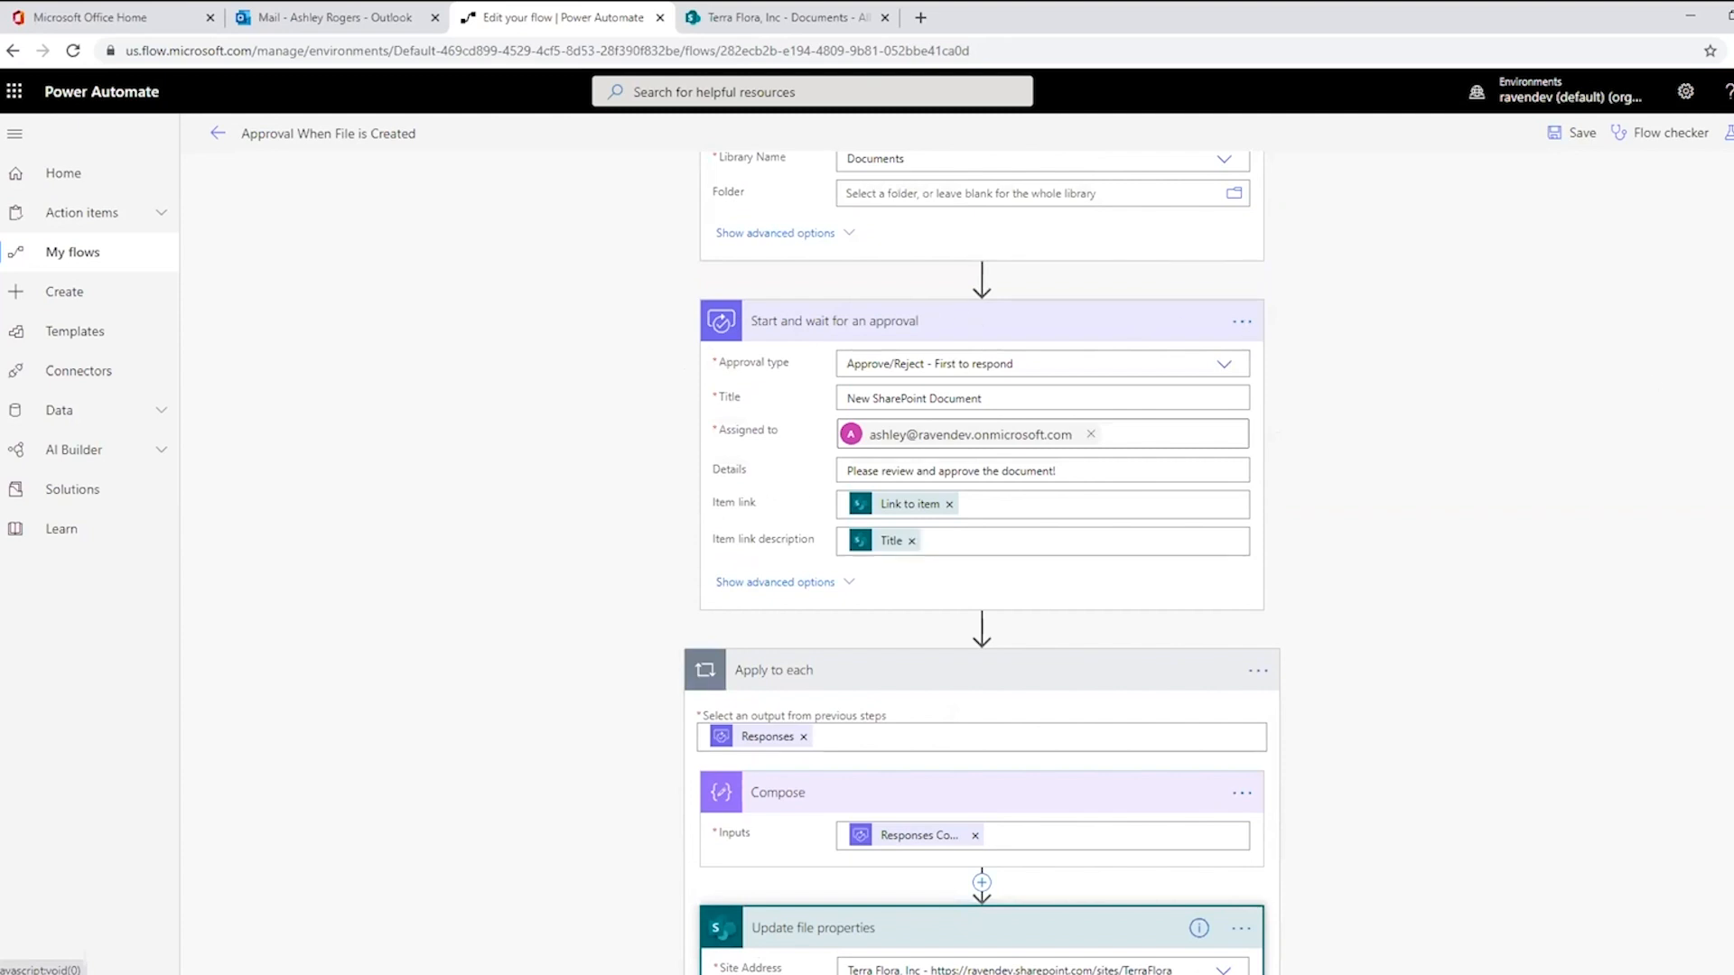
scroll(982, 564, "down", 4)
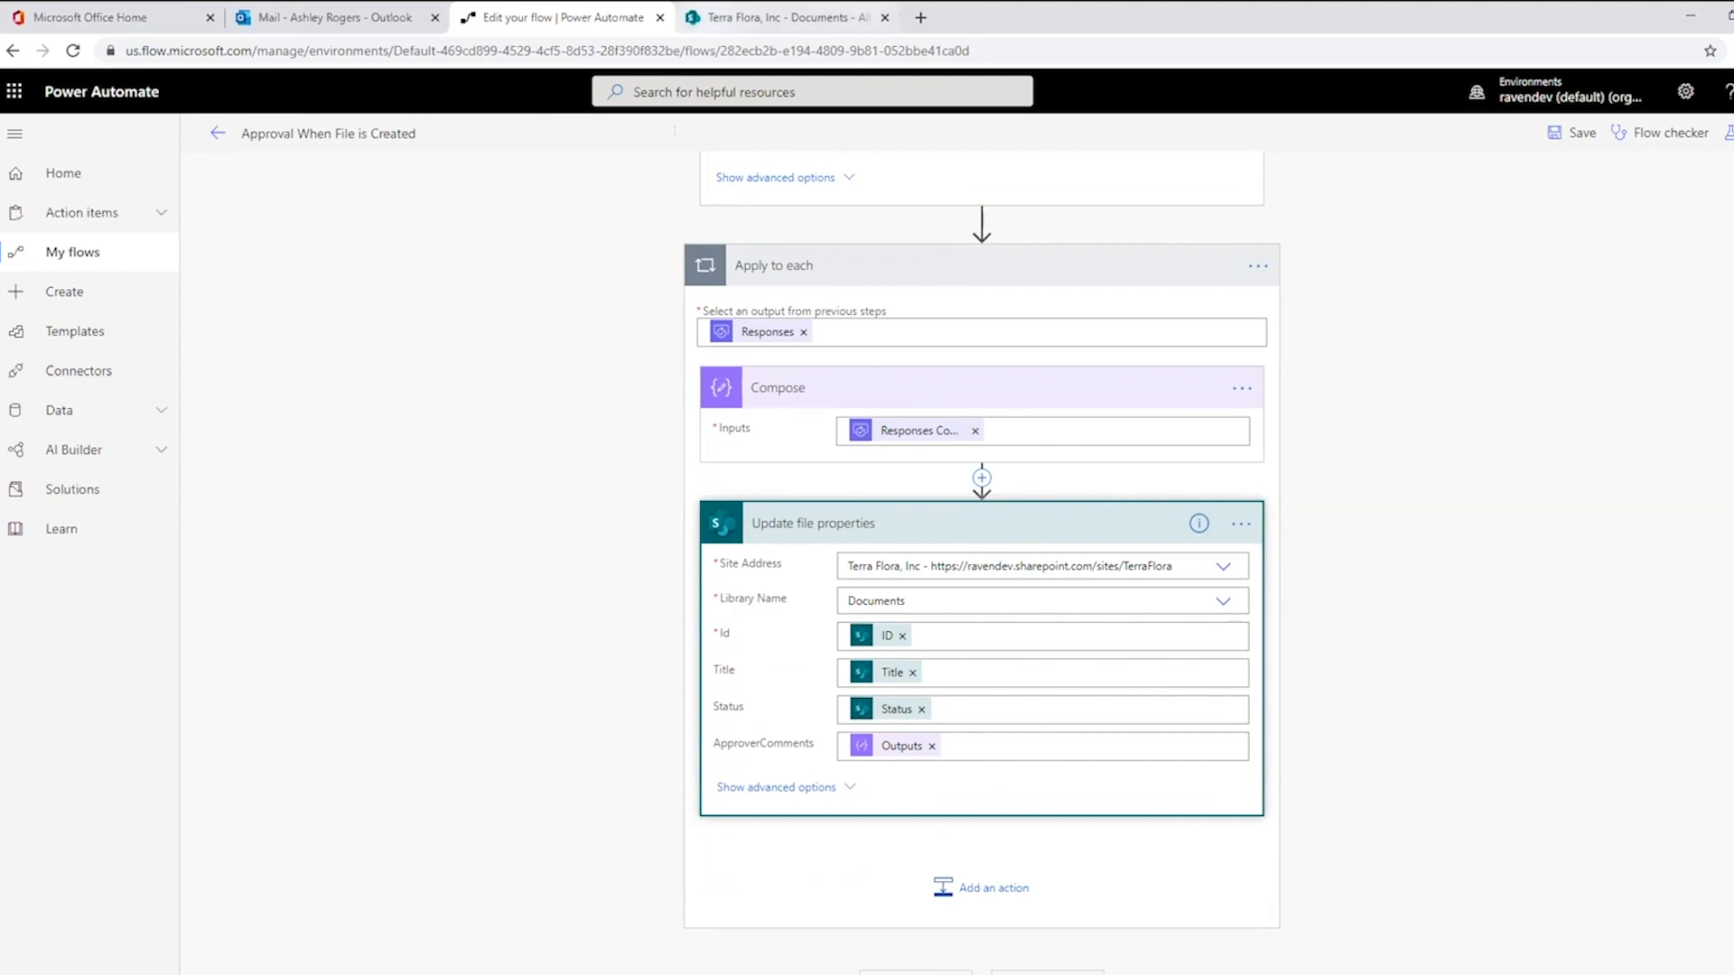
Check the status of TestDoc2.docx in the SharePoint Documents library and return to the trigger of the approval flow.
left_click(777, 17)
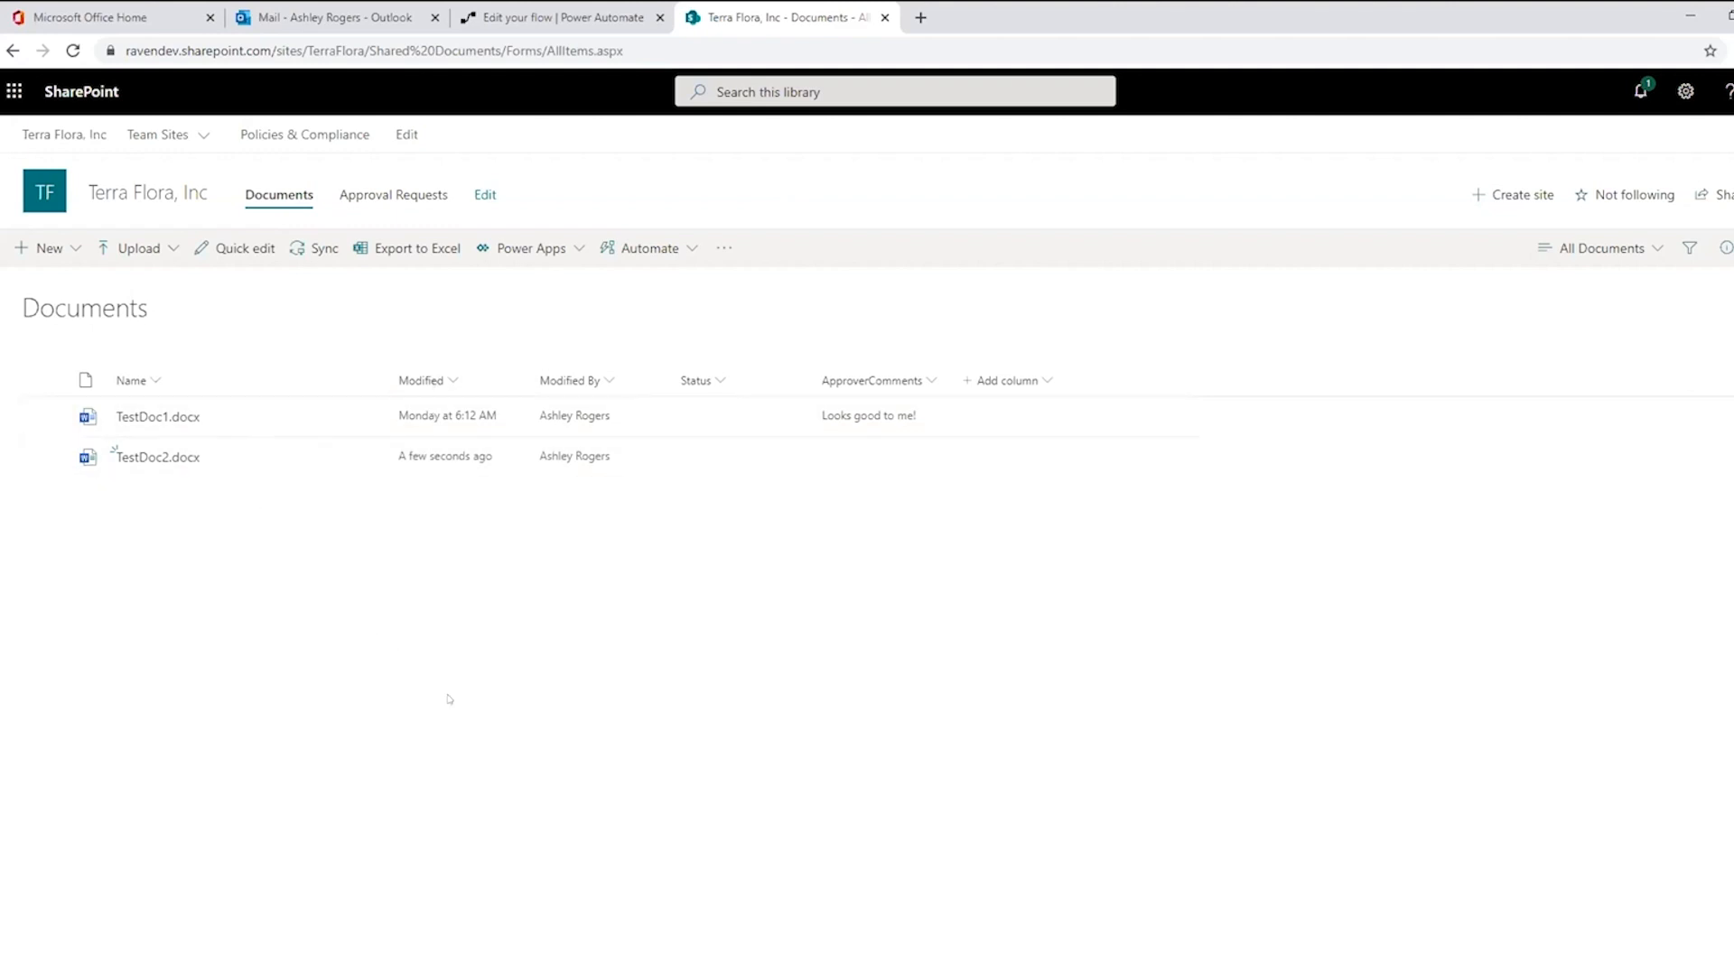
key("ctrl+shift+Tab")
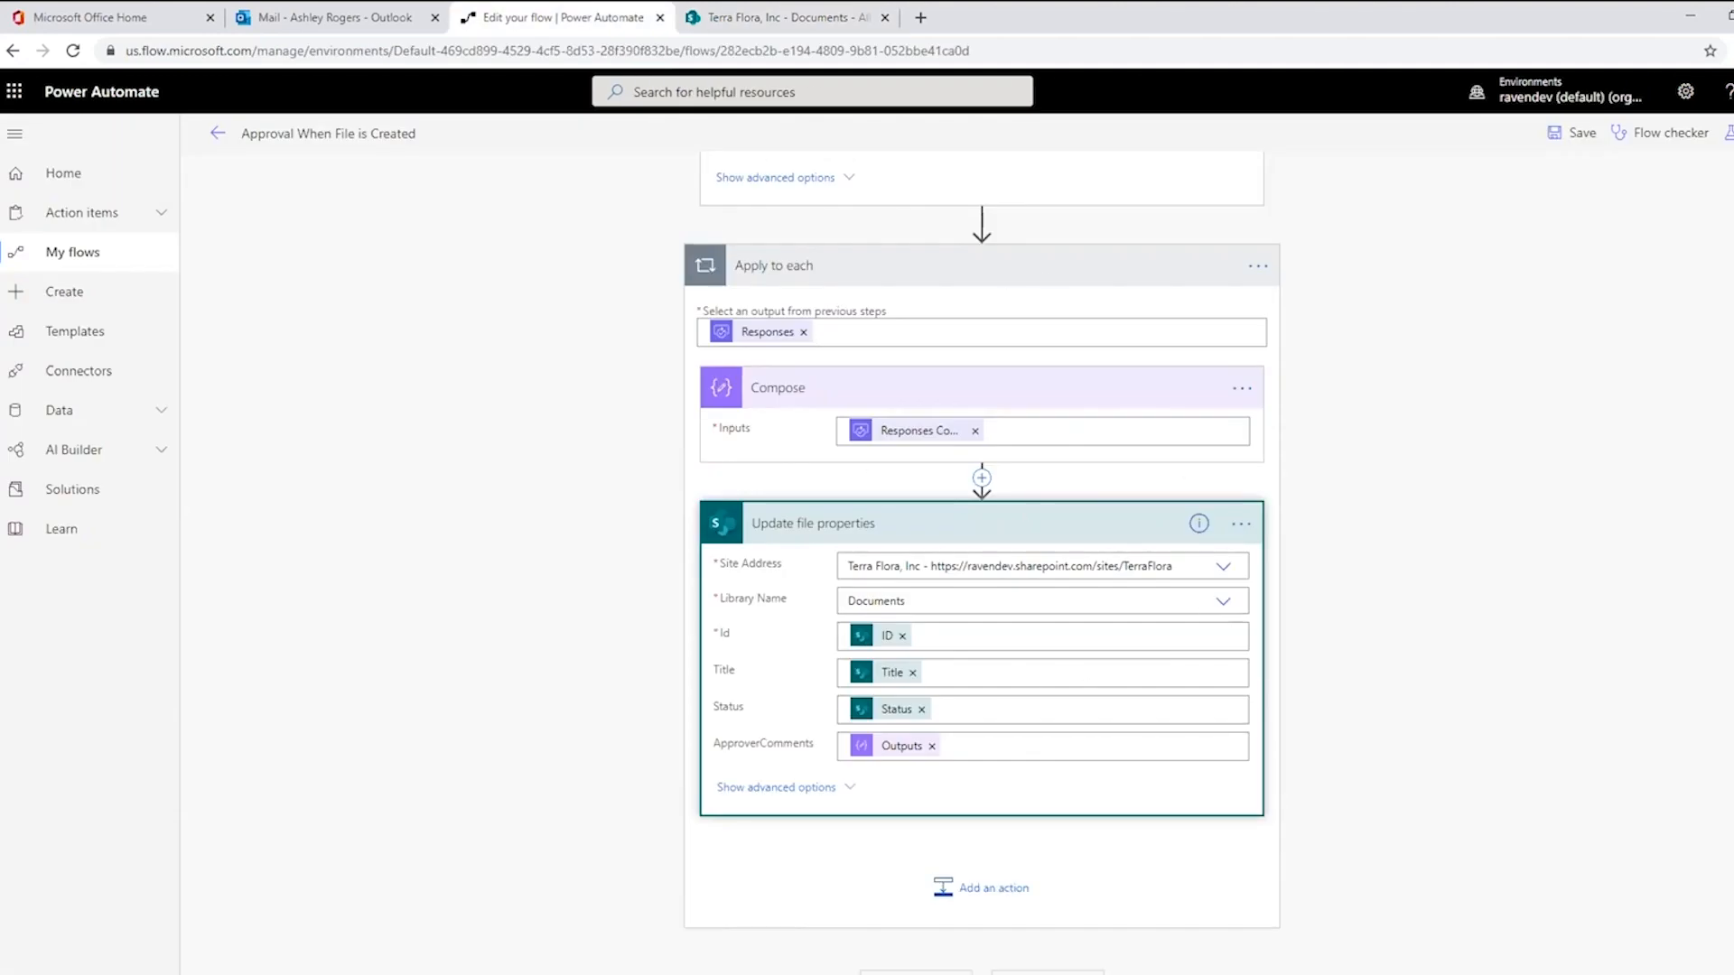
scroll(831, 429, "up", 3)
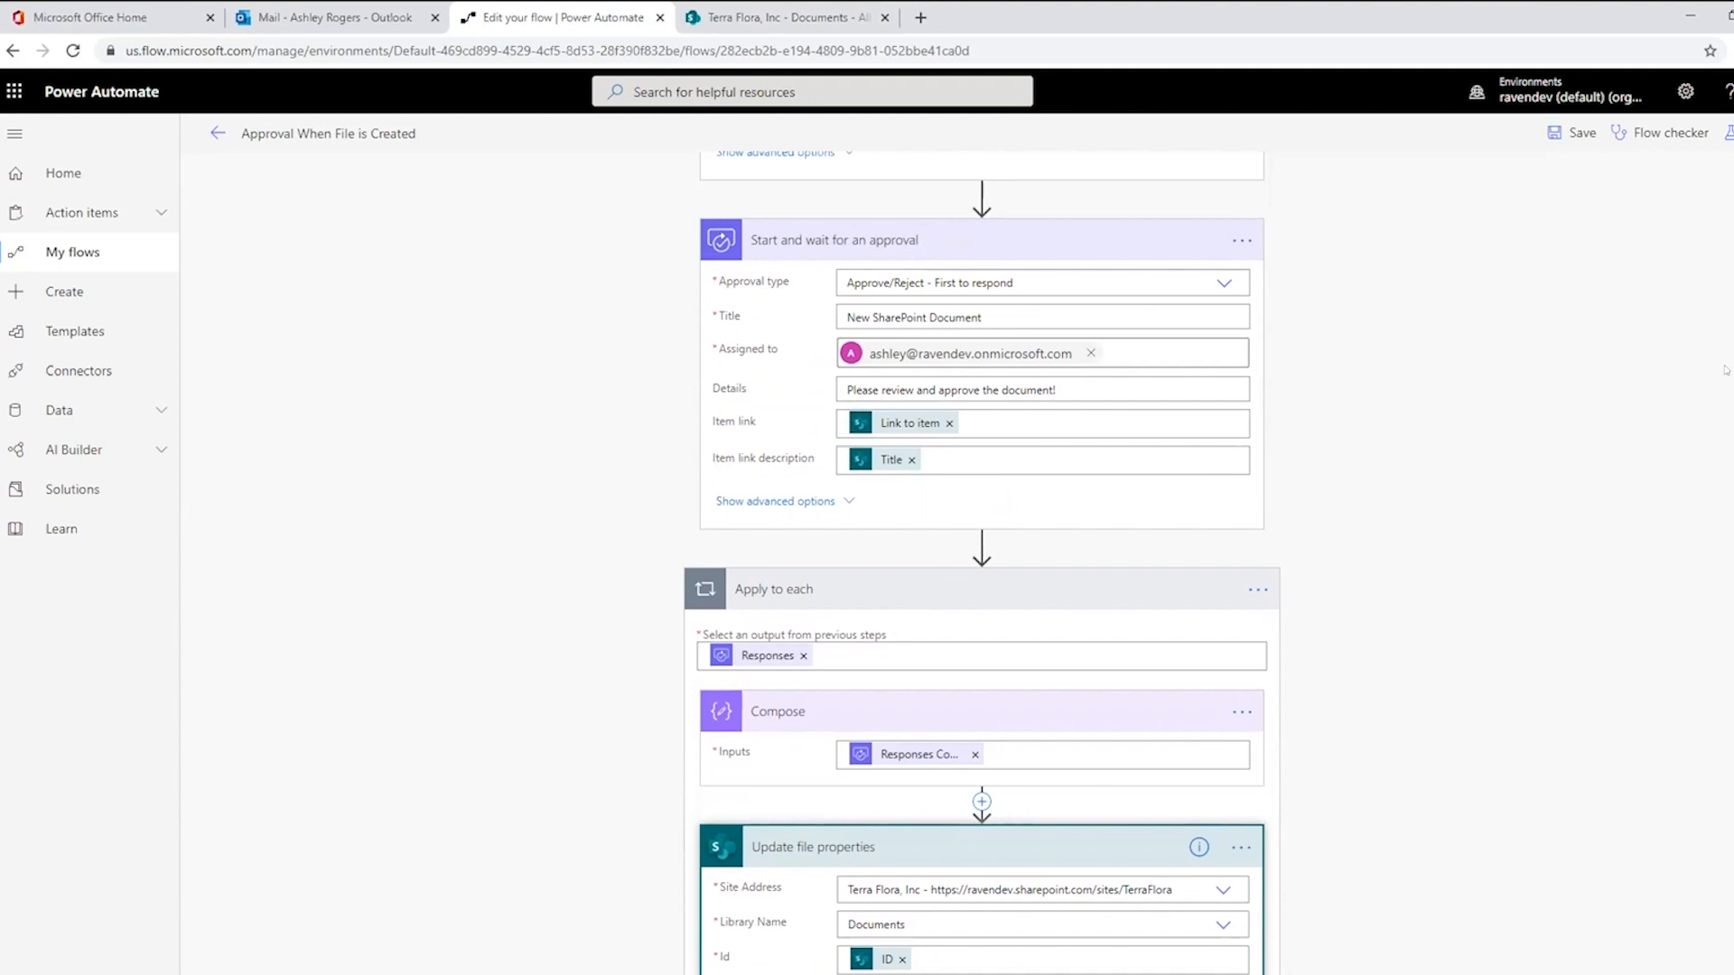
scroll(981, 560, "up", 2)
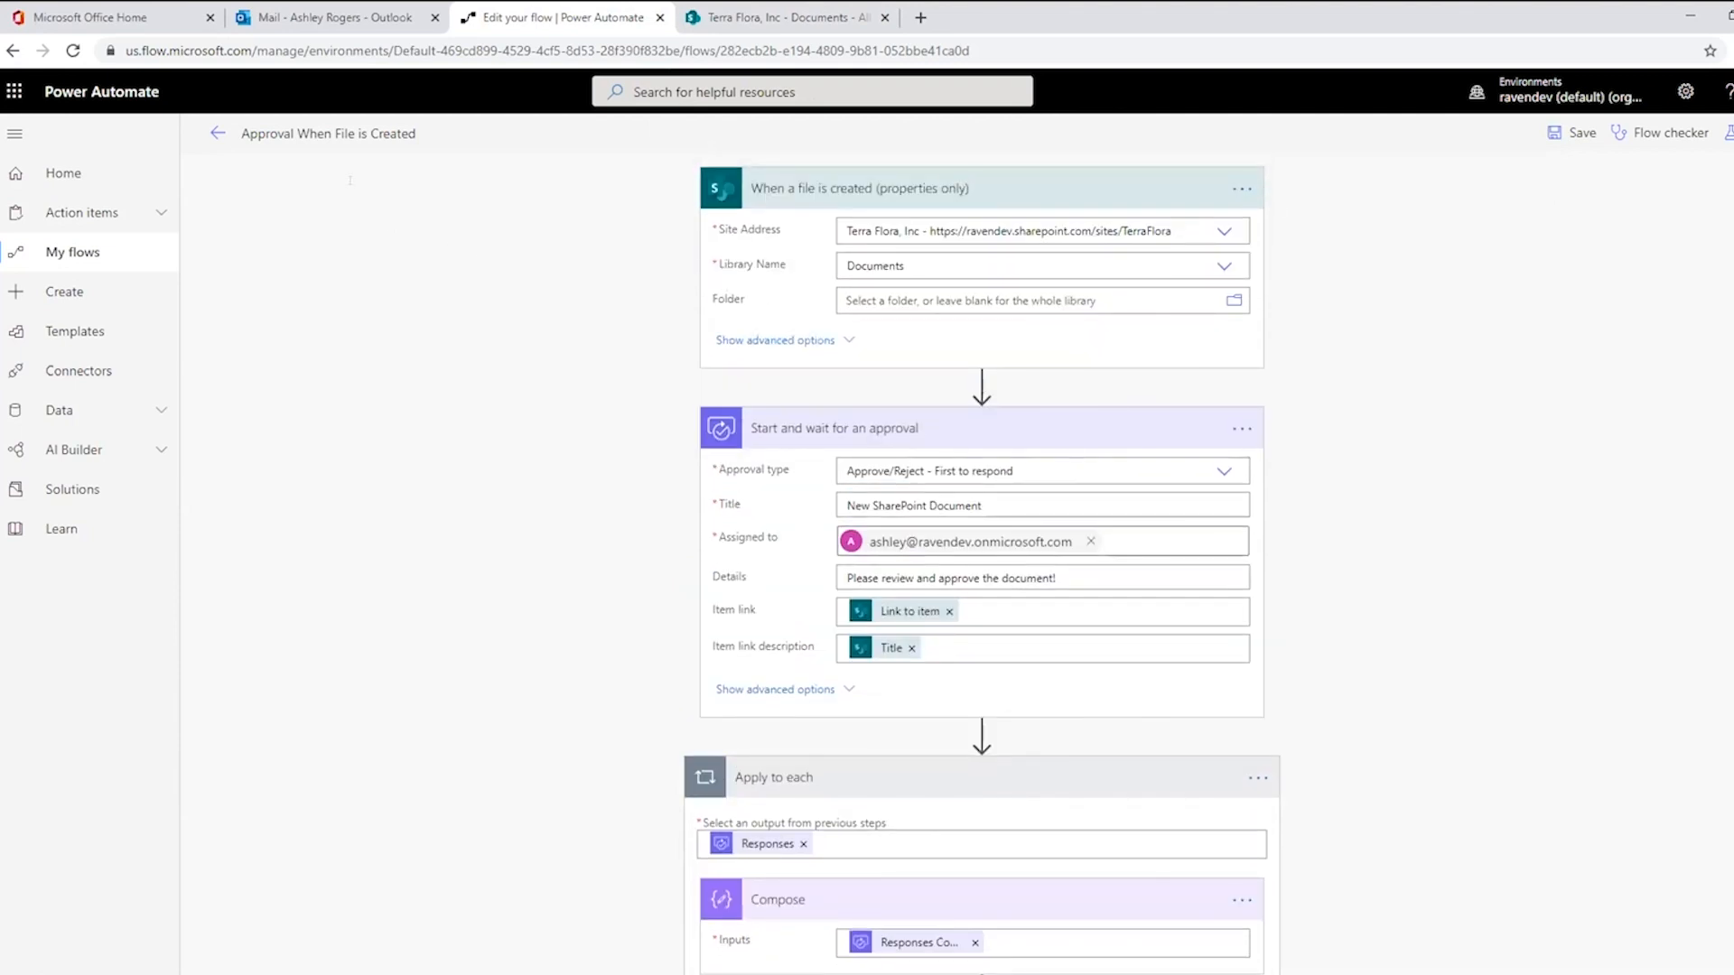
Leave the current flow and open the Route Document and Request Approval flow for editing.
left_click(218, 133)
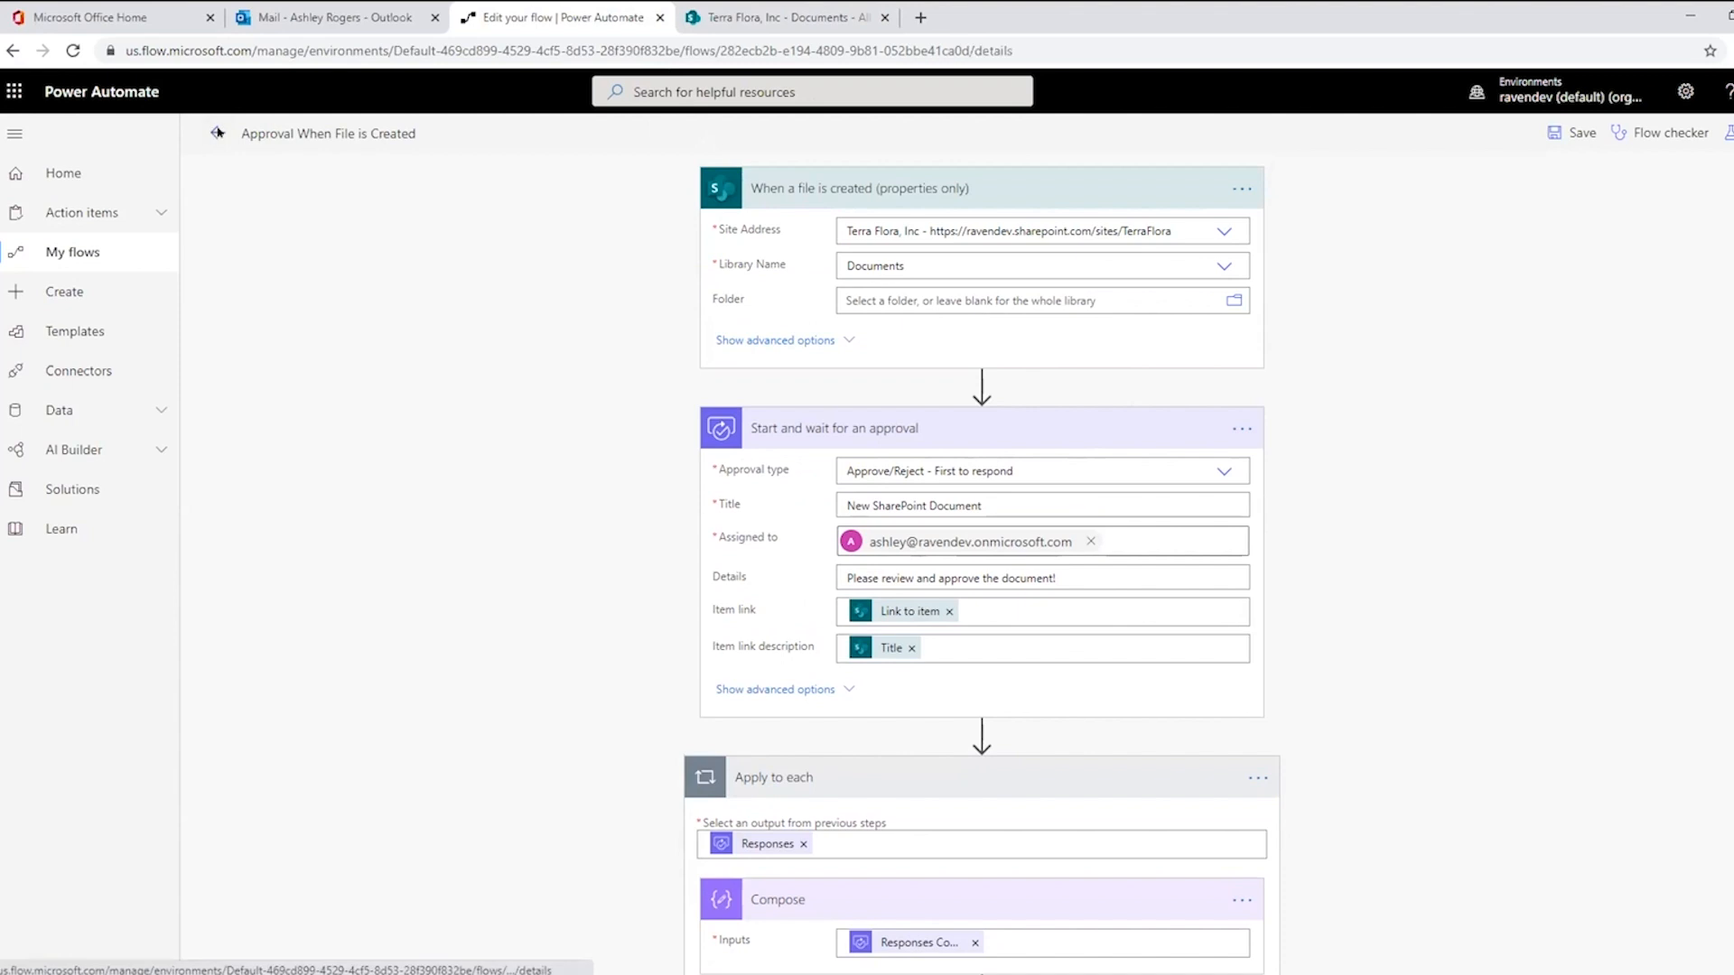
left_click(224, 180)
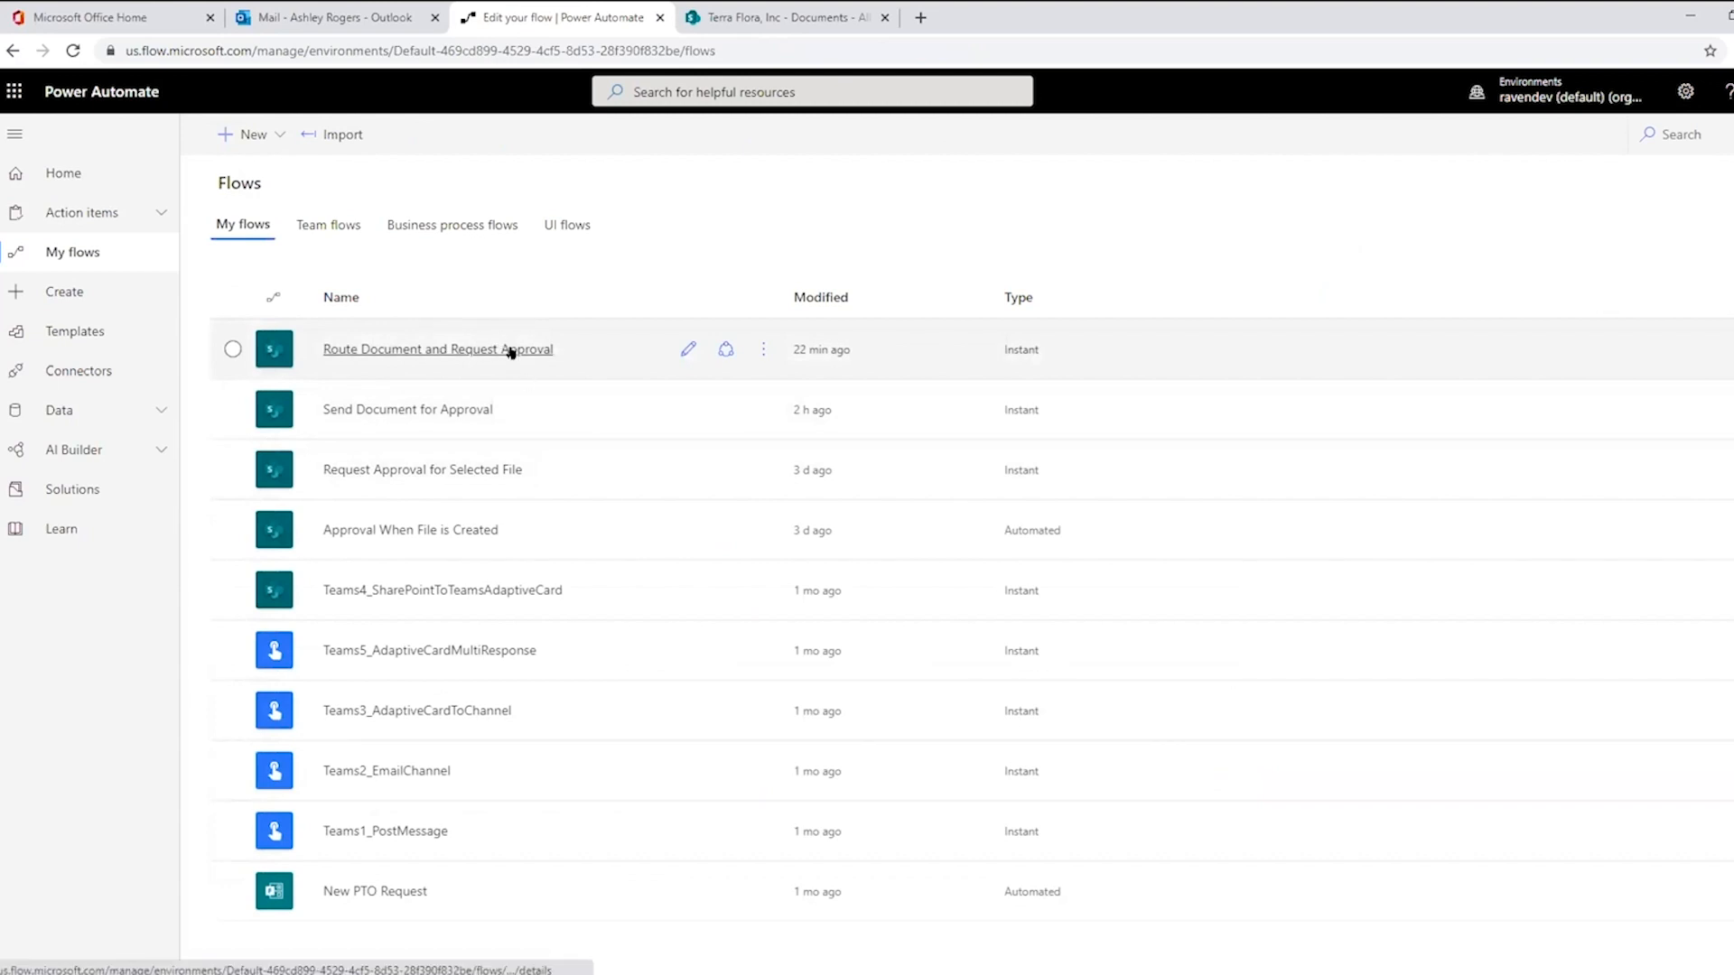
left_click(426, 347)
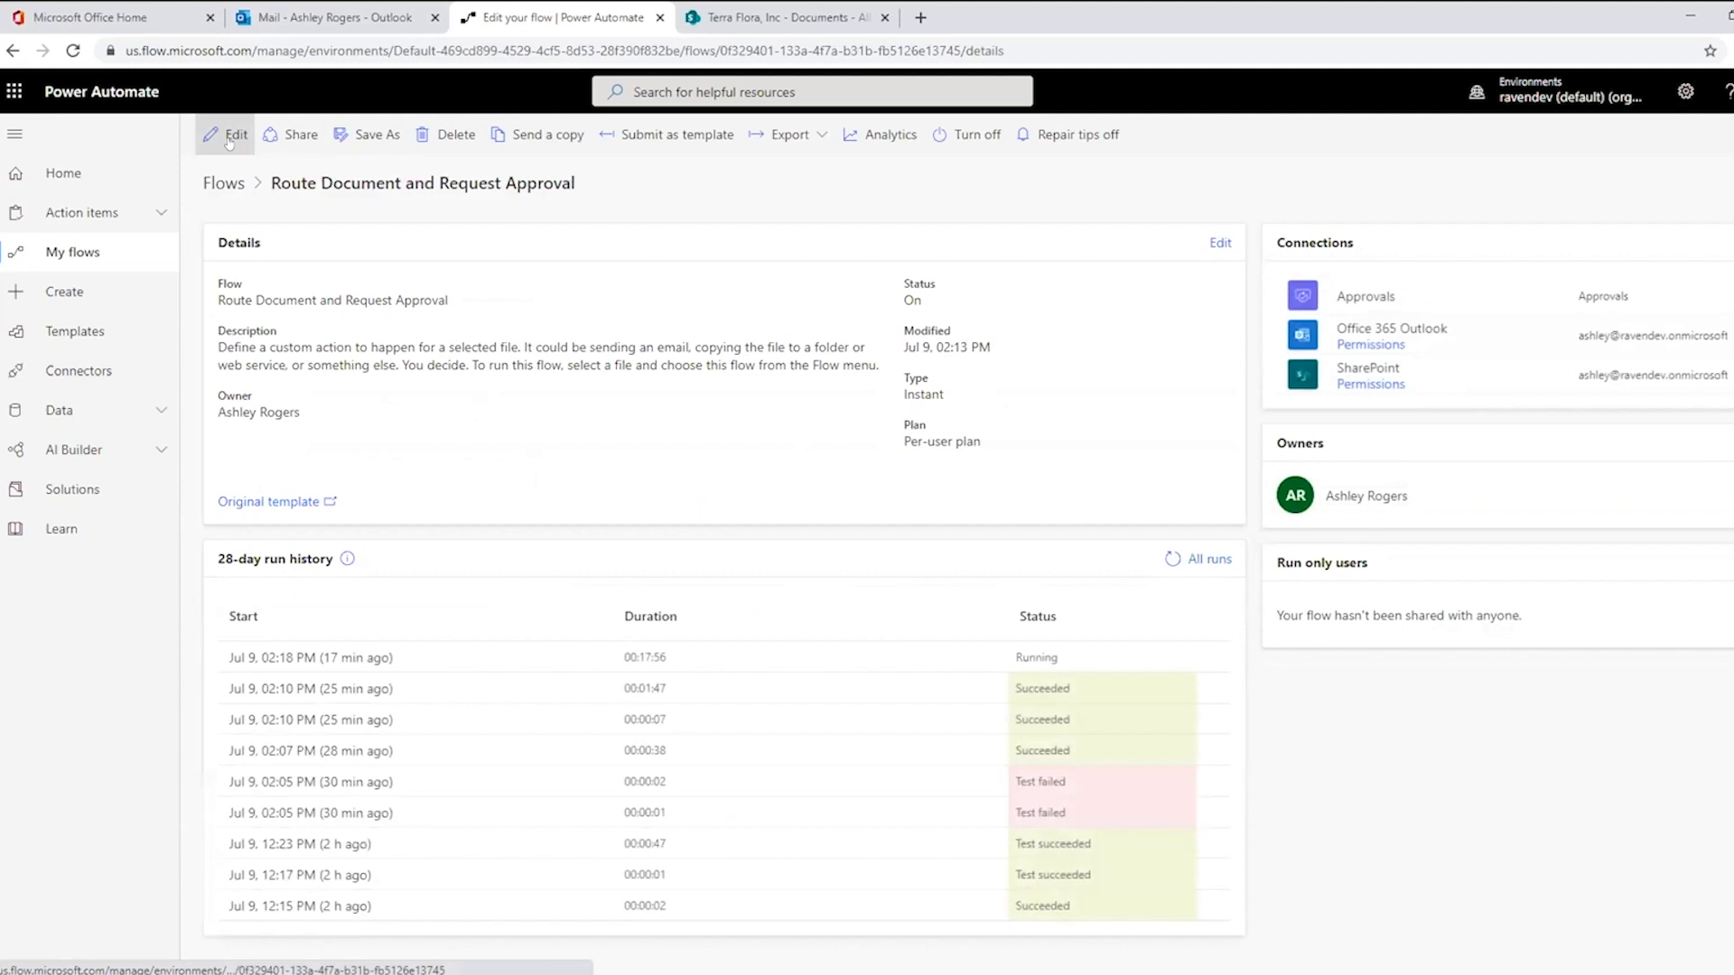
left_click(230, 137)
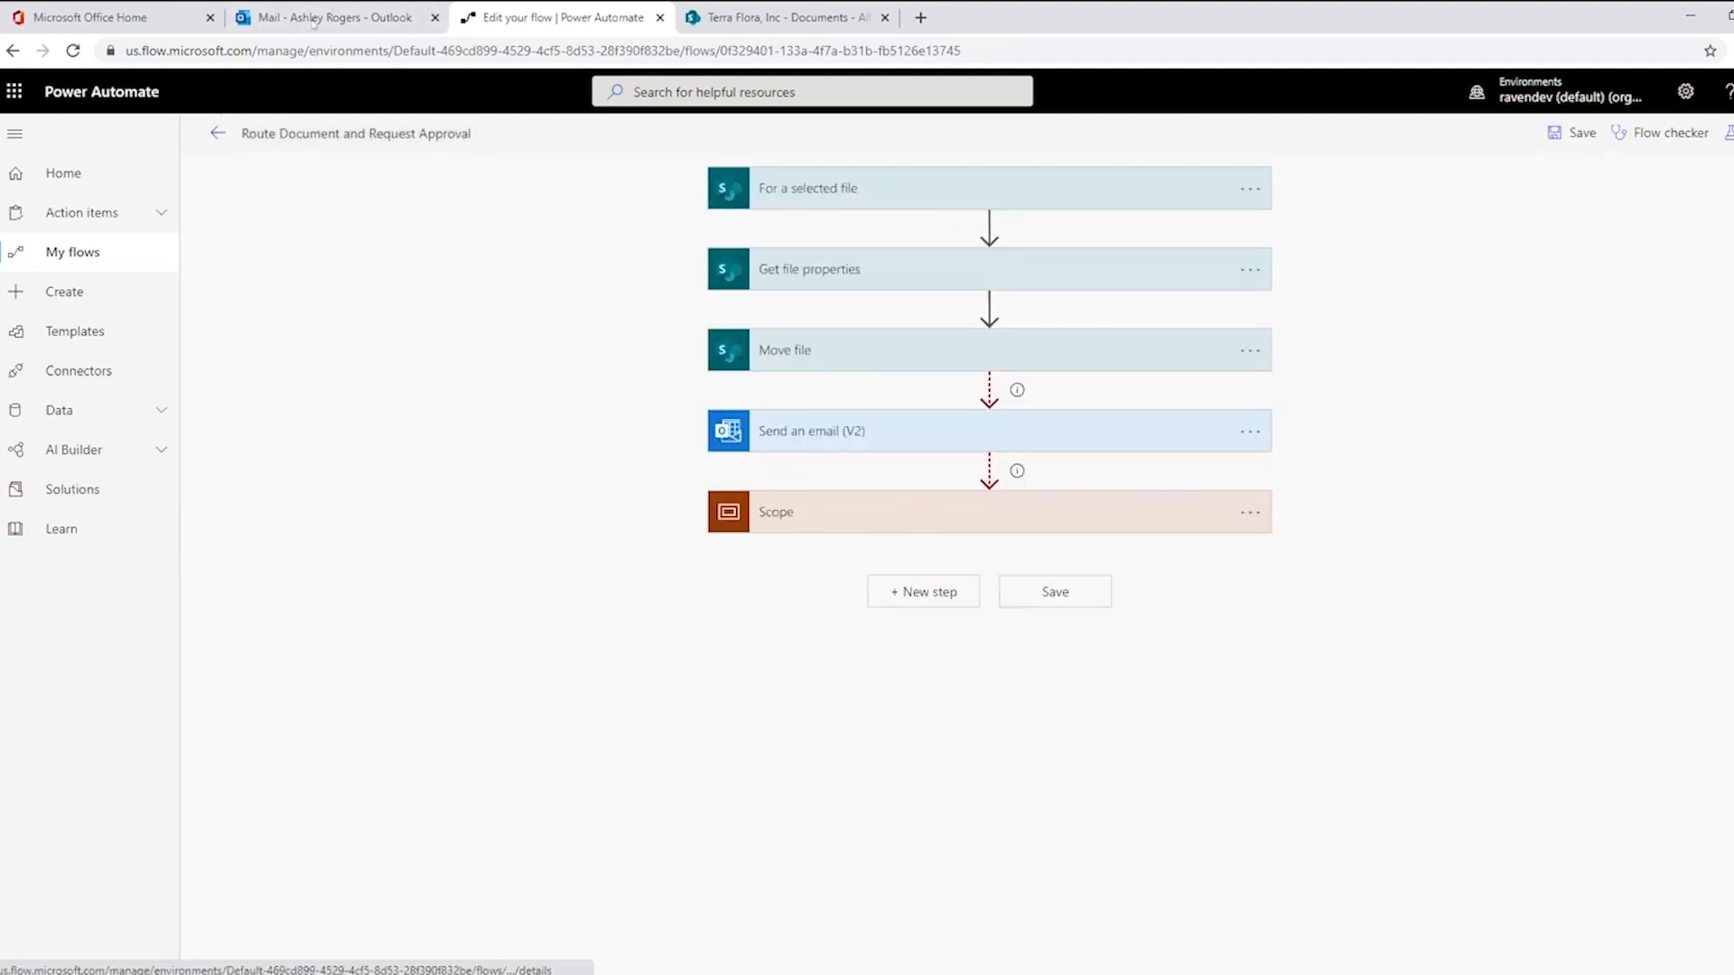
Look at the approval request emails in Outlook and view the Approval Requests library on the SharePoint site.
left_click(433, 7)
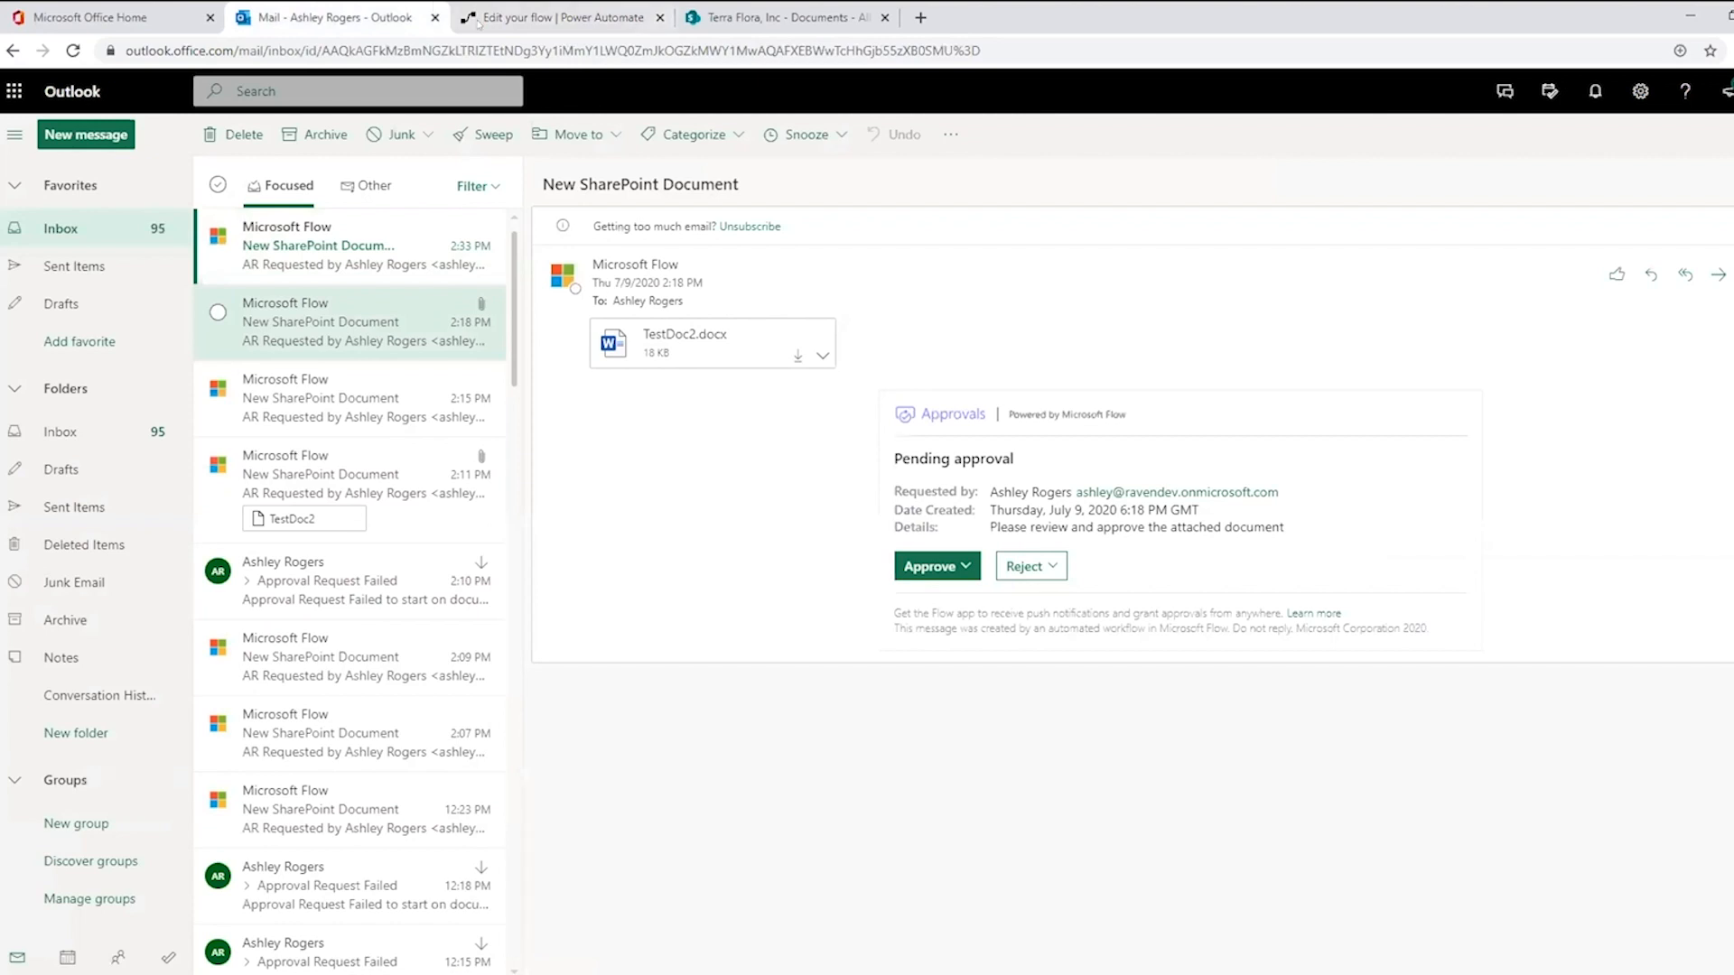
left_click(781, 17)
left_click(395, 197)
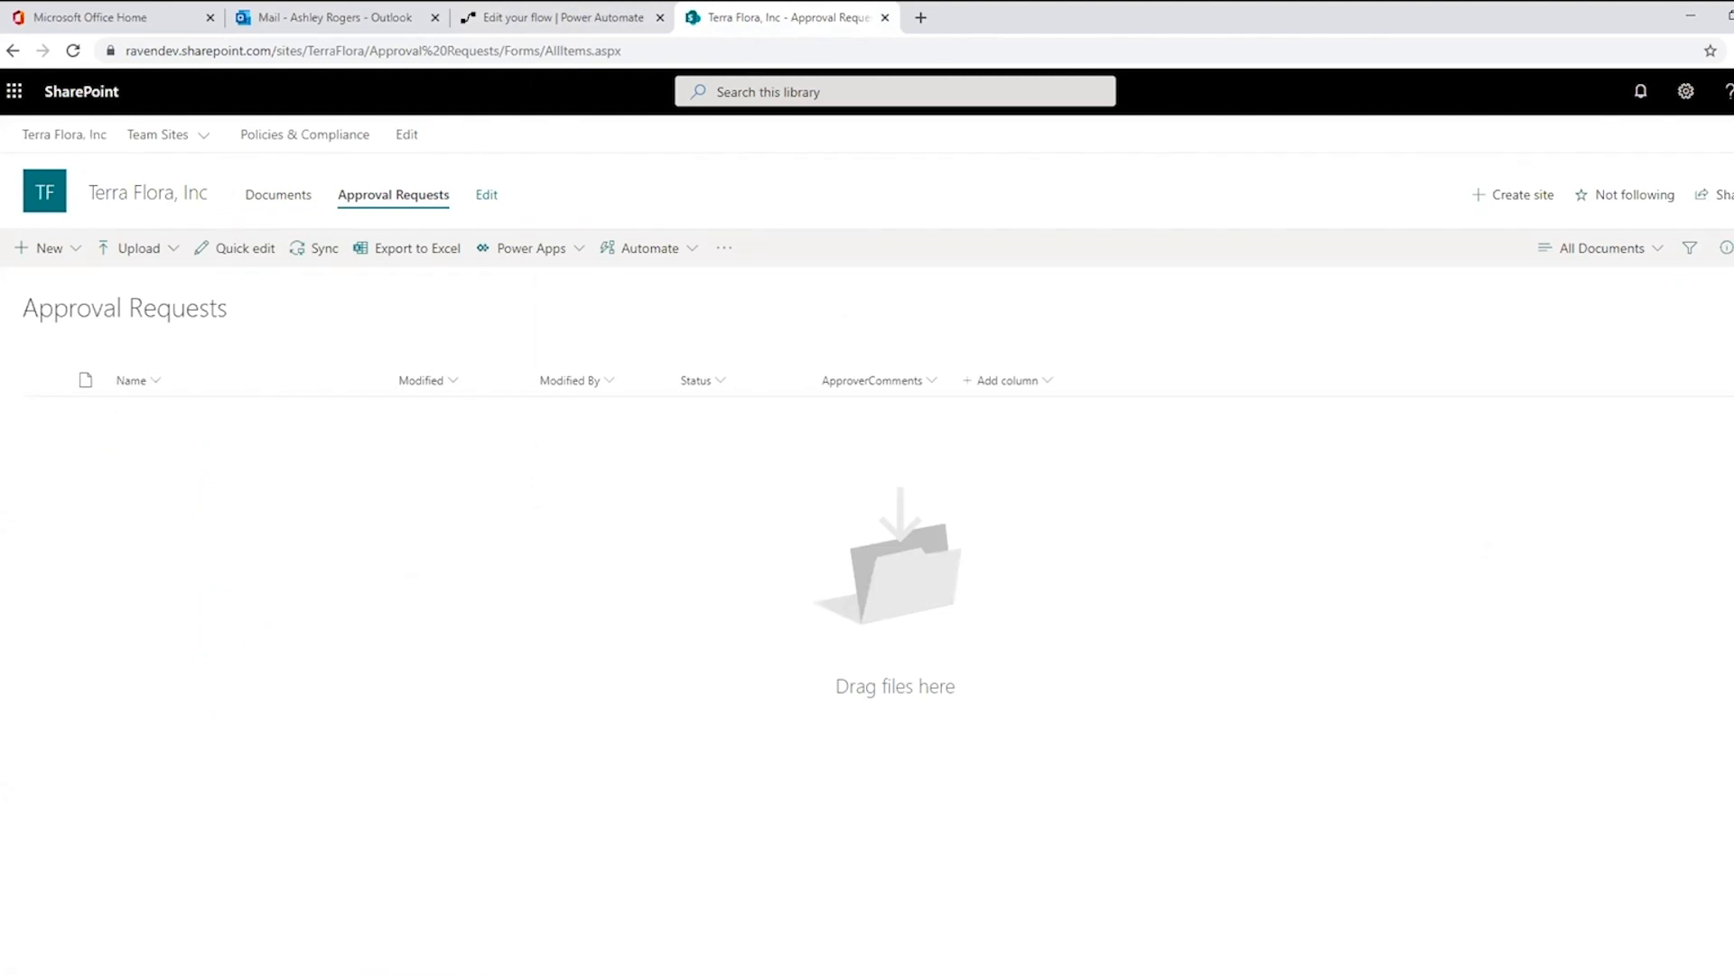
left_click(533, 17)
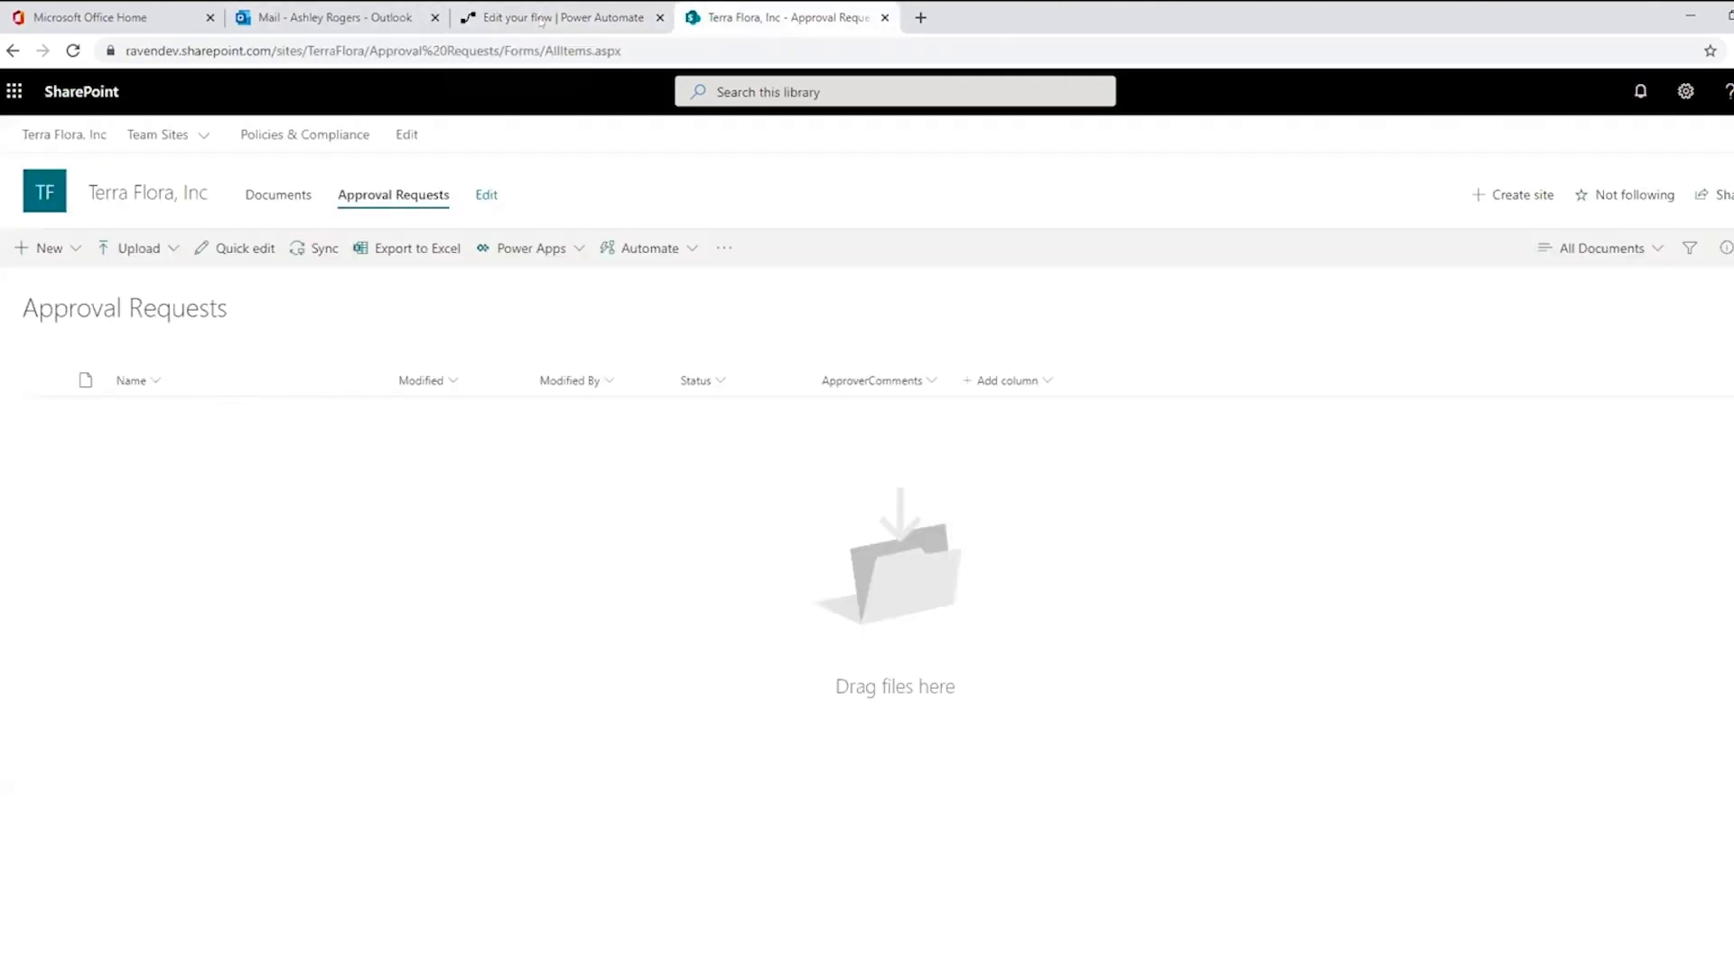
Start creating a flow from the Documents library with the template "Complete a custom action for the selected file".
left_click(271, 202)
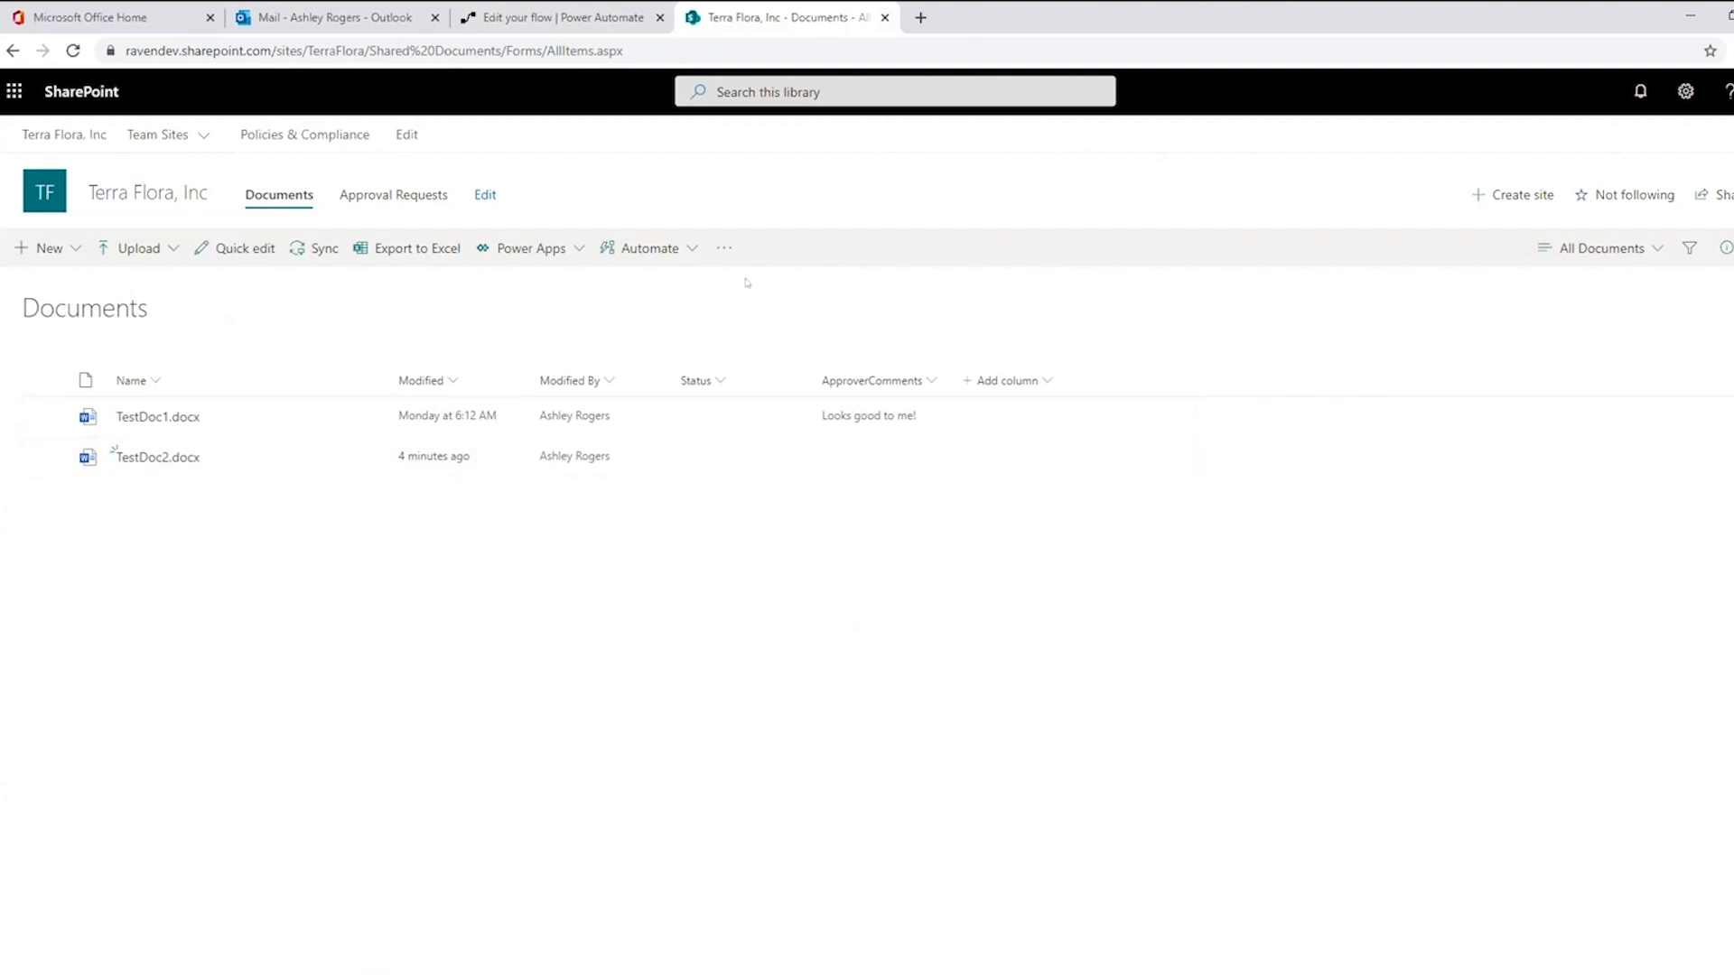
left_click(672, 258)
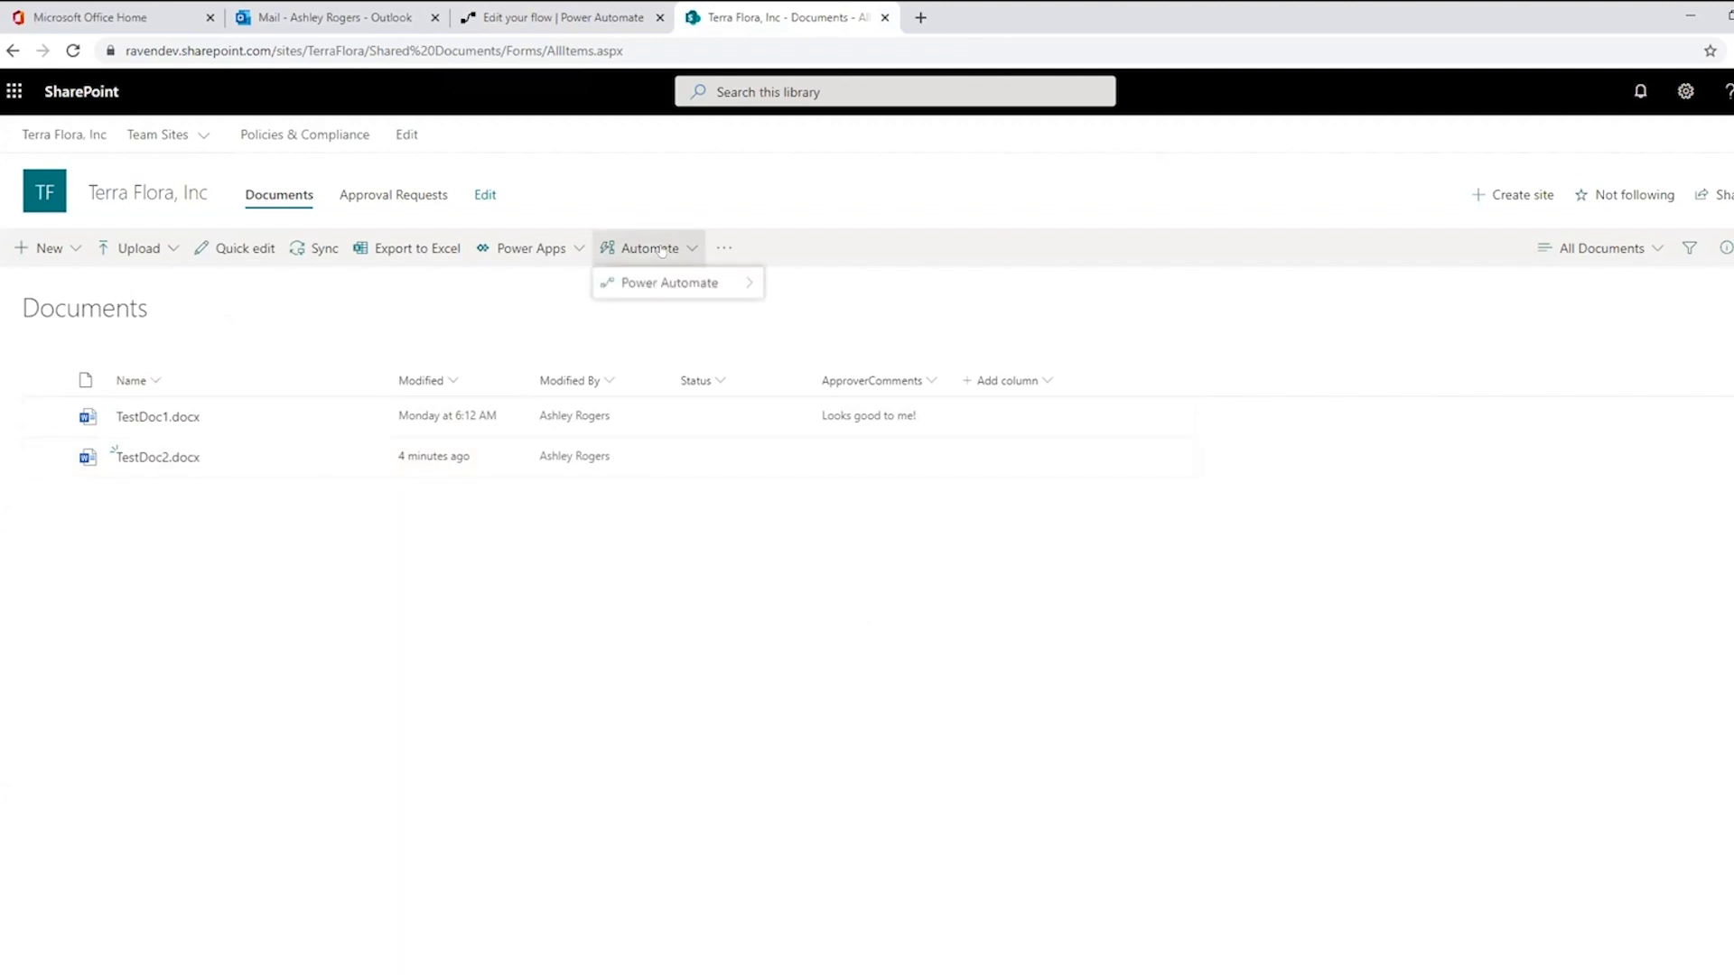
mouse_move(690, 281)
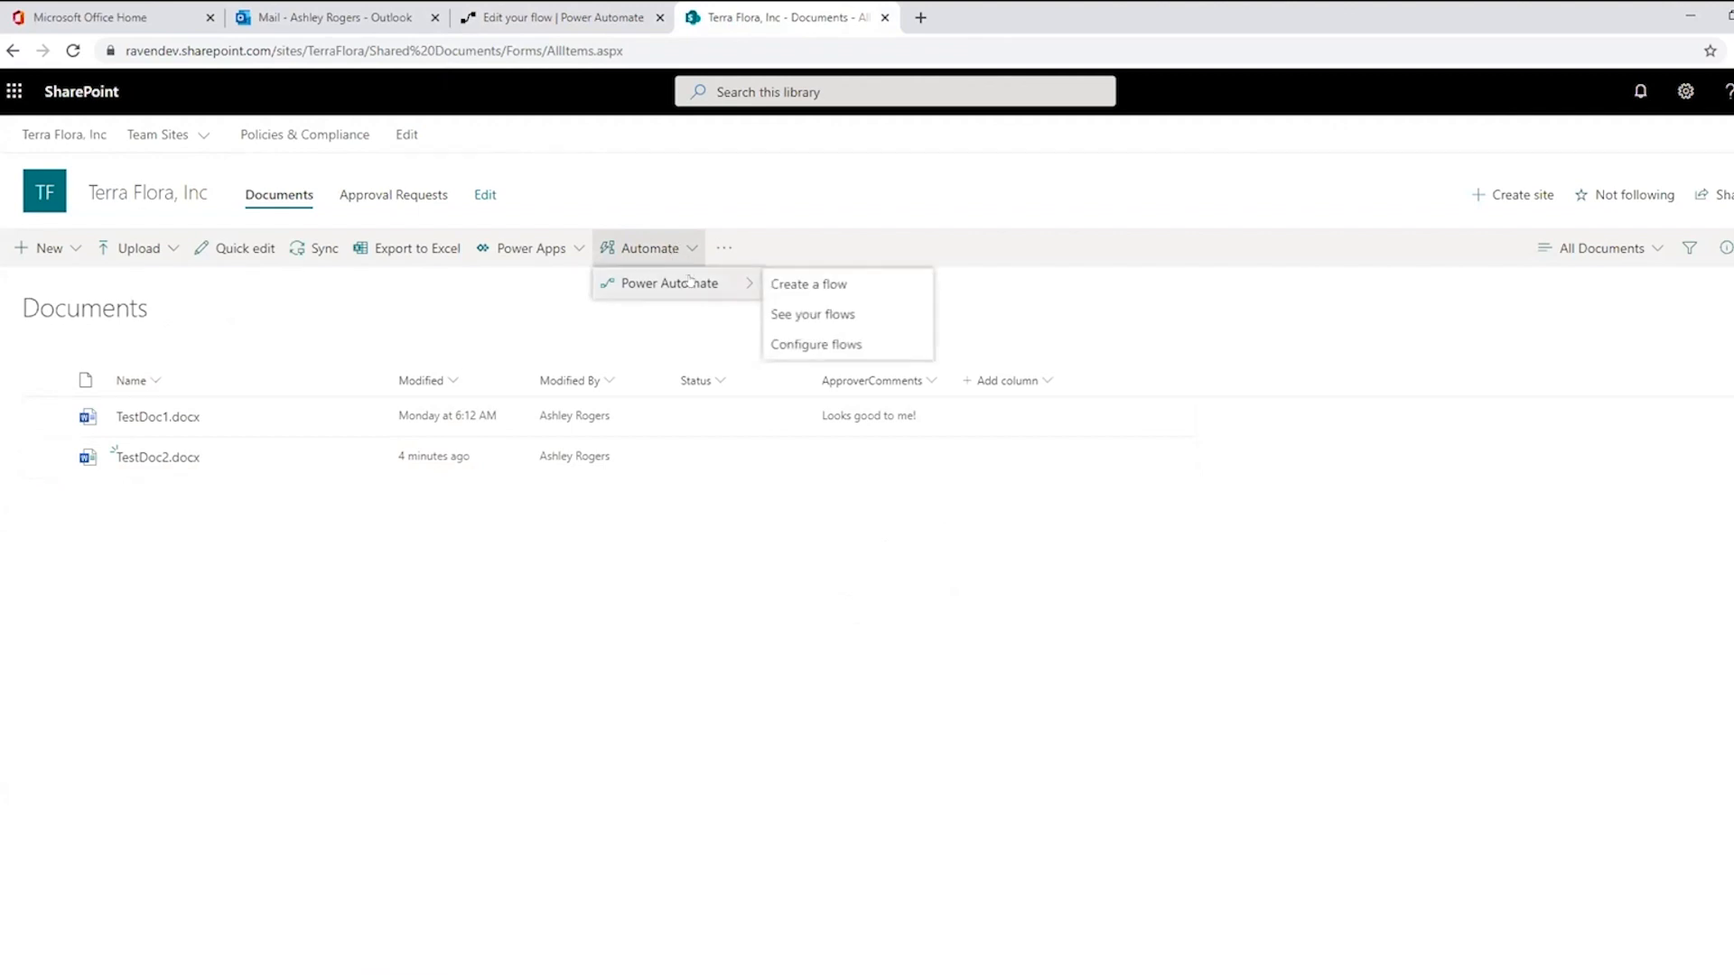
left_click(870, 286)
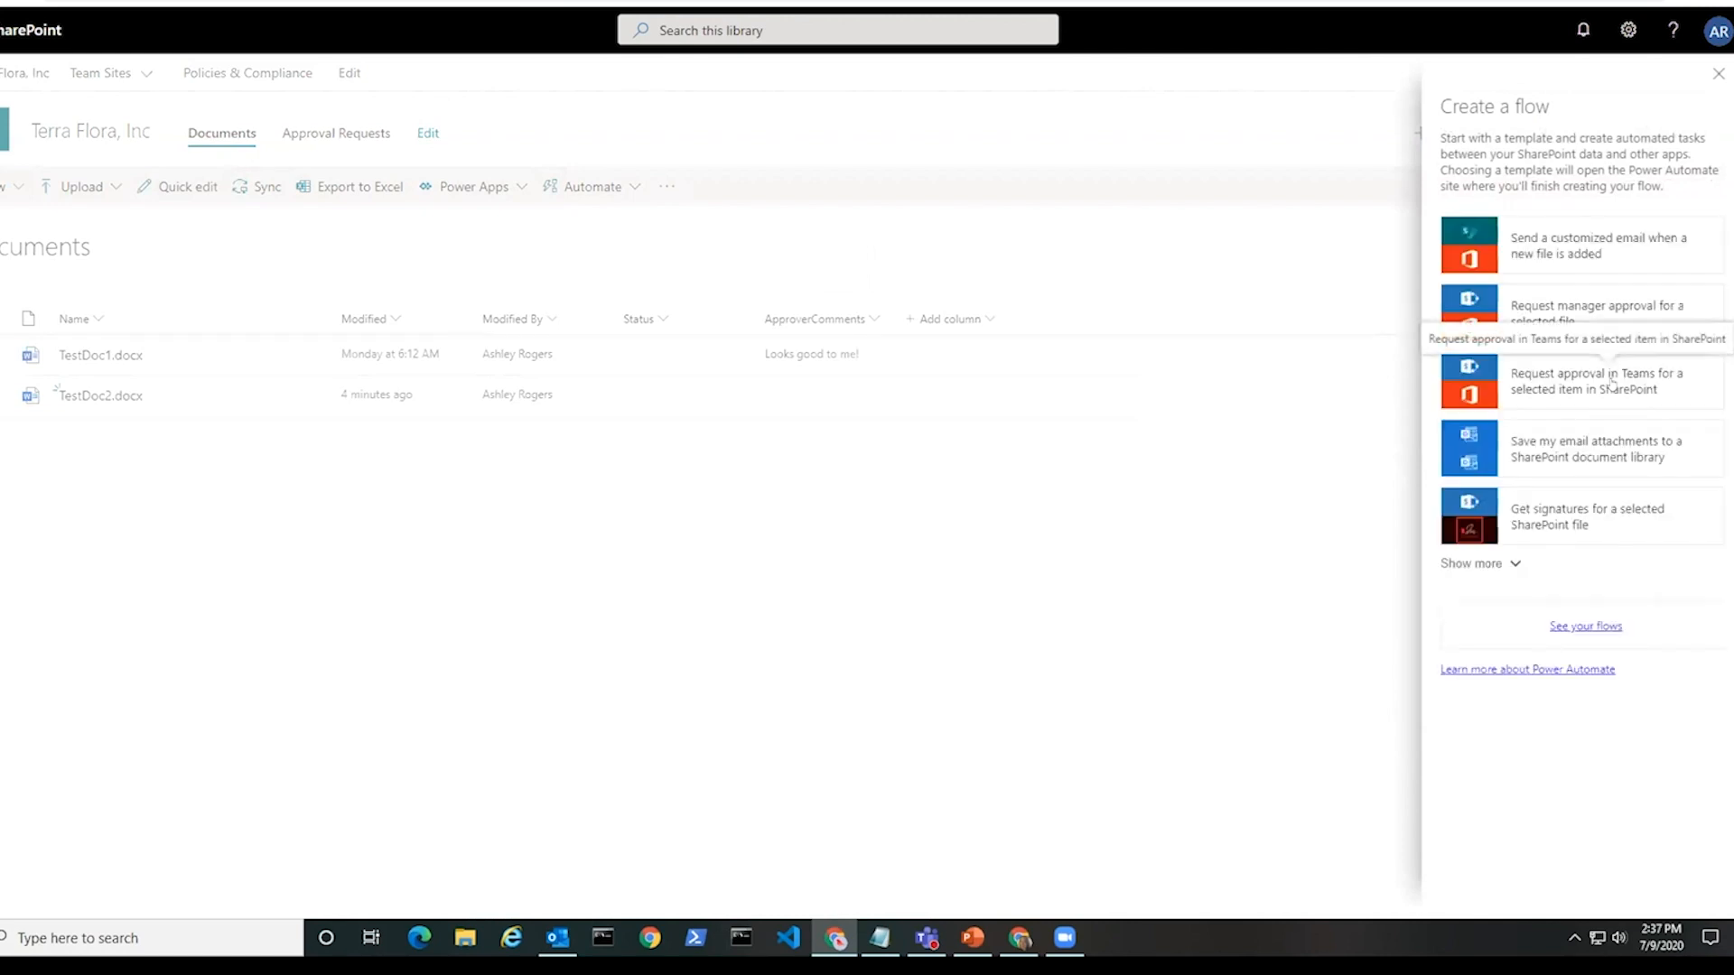
left_click(1496, 566)
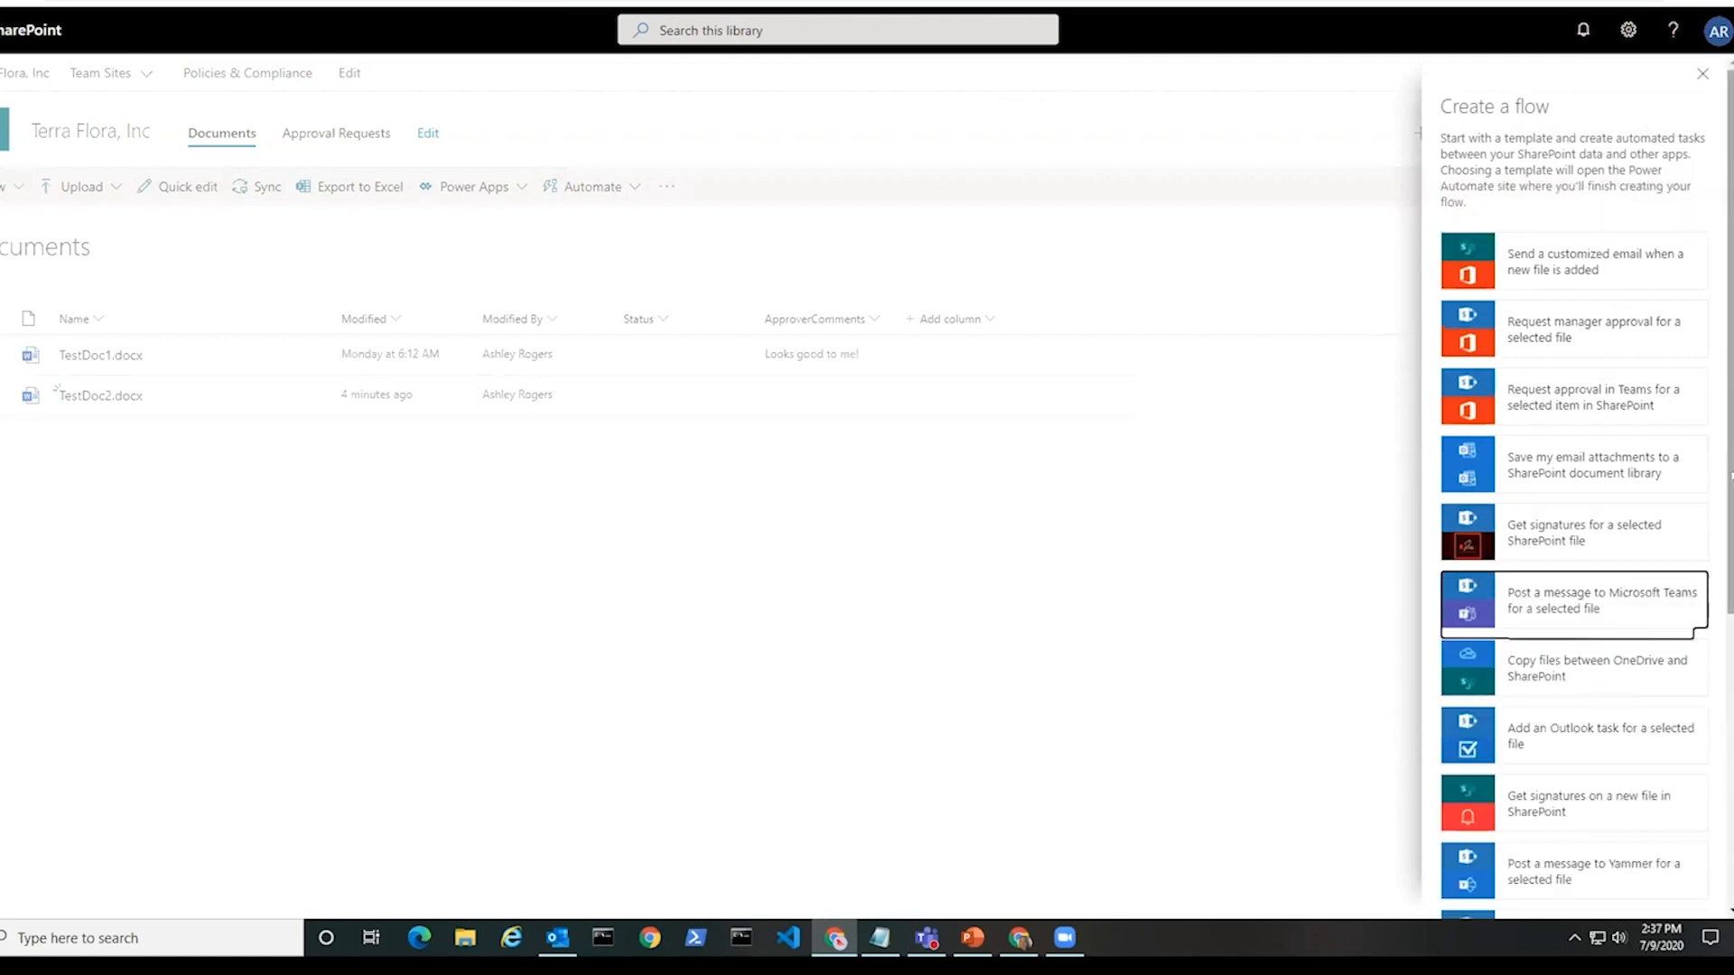
scroll(1702, 519, "down", 5)
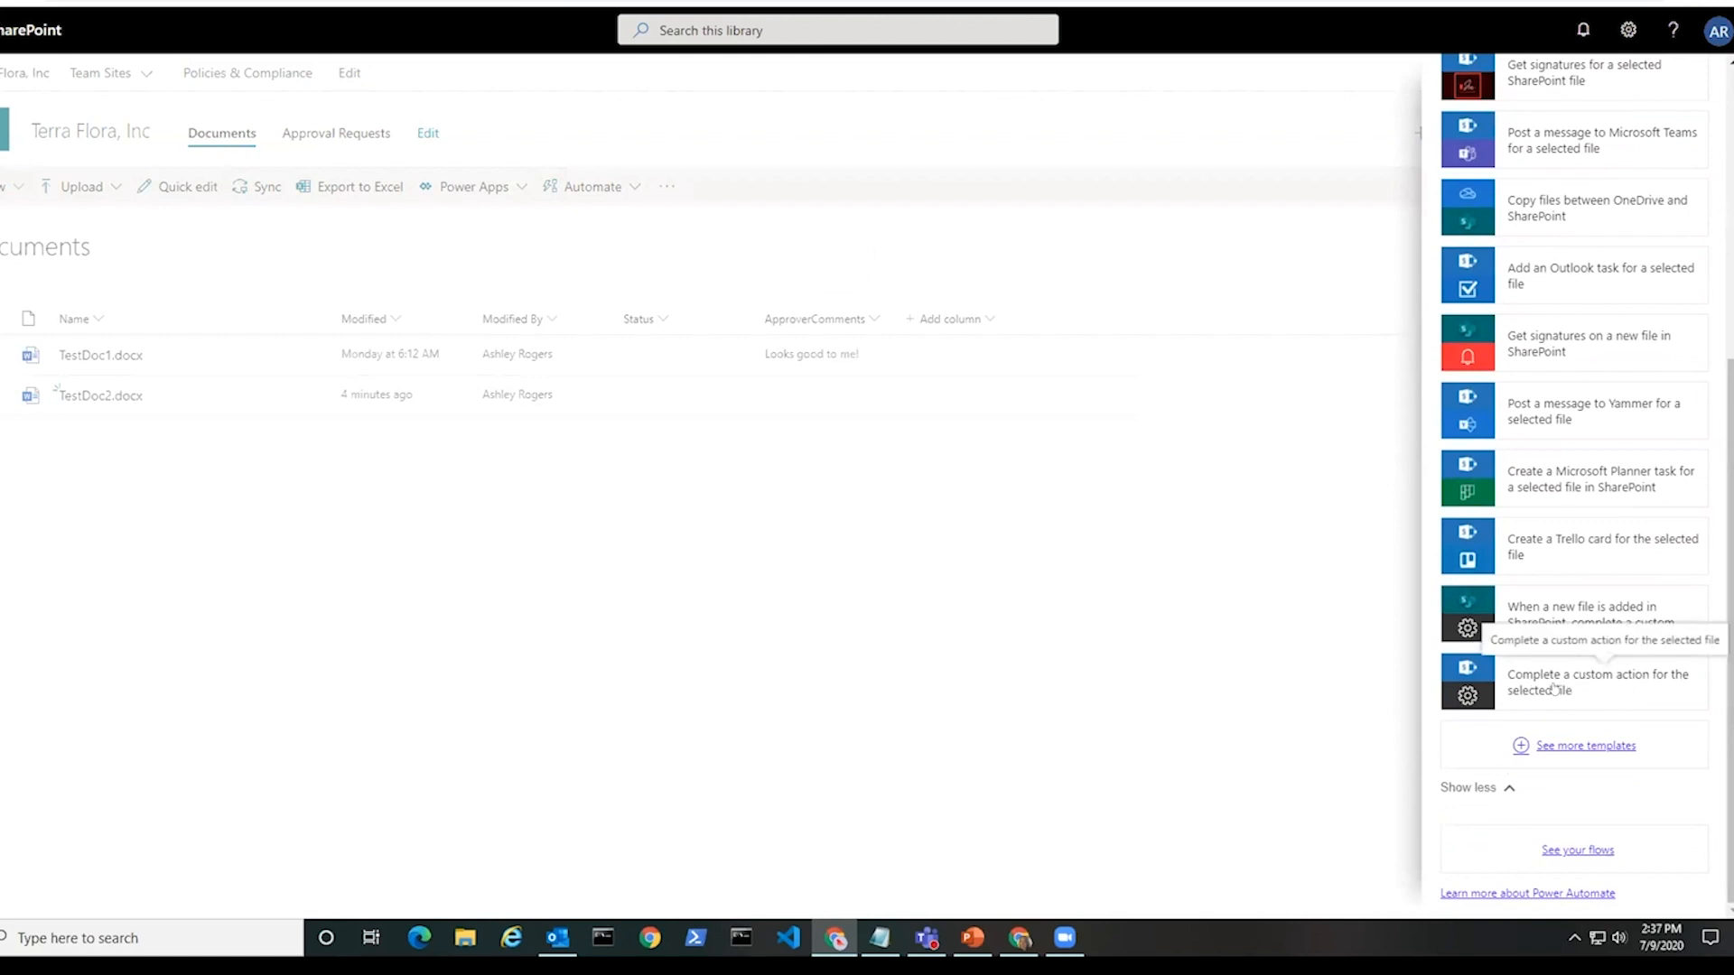
left_click(1612, 690)
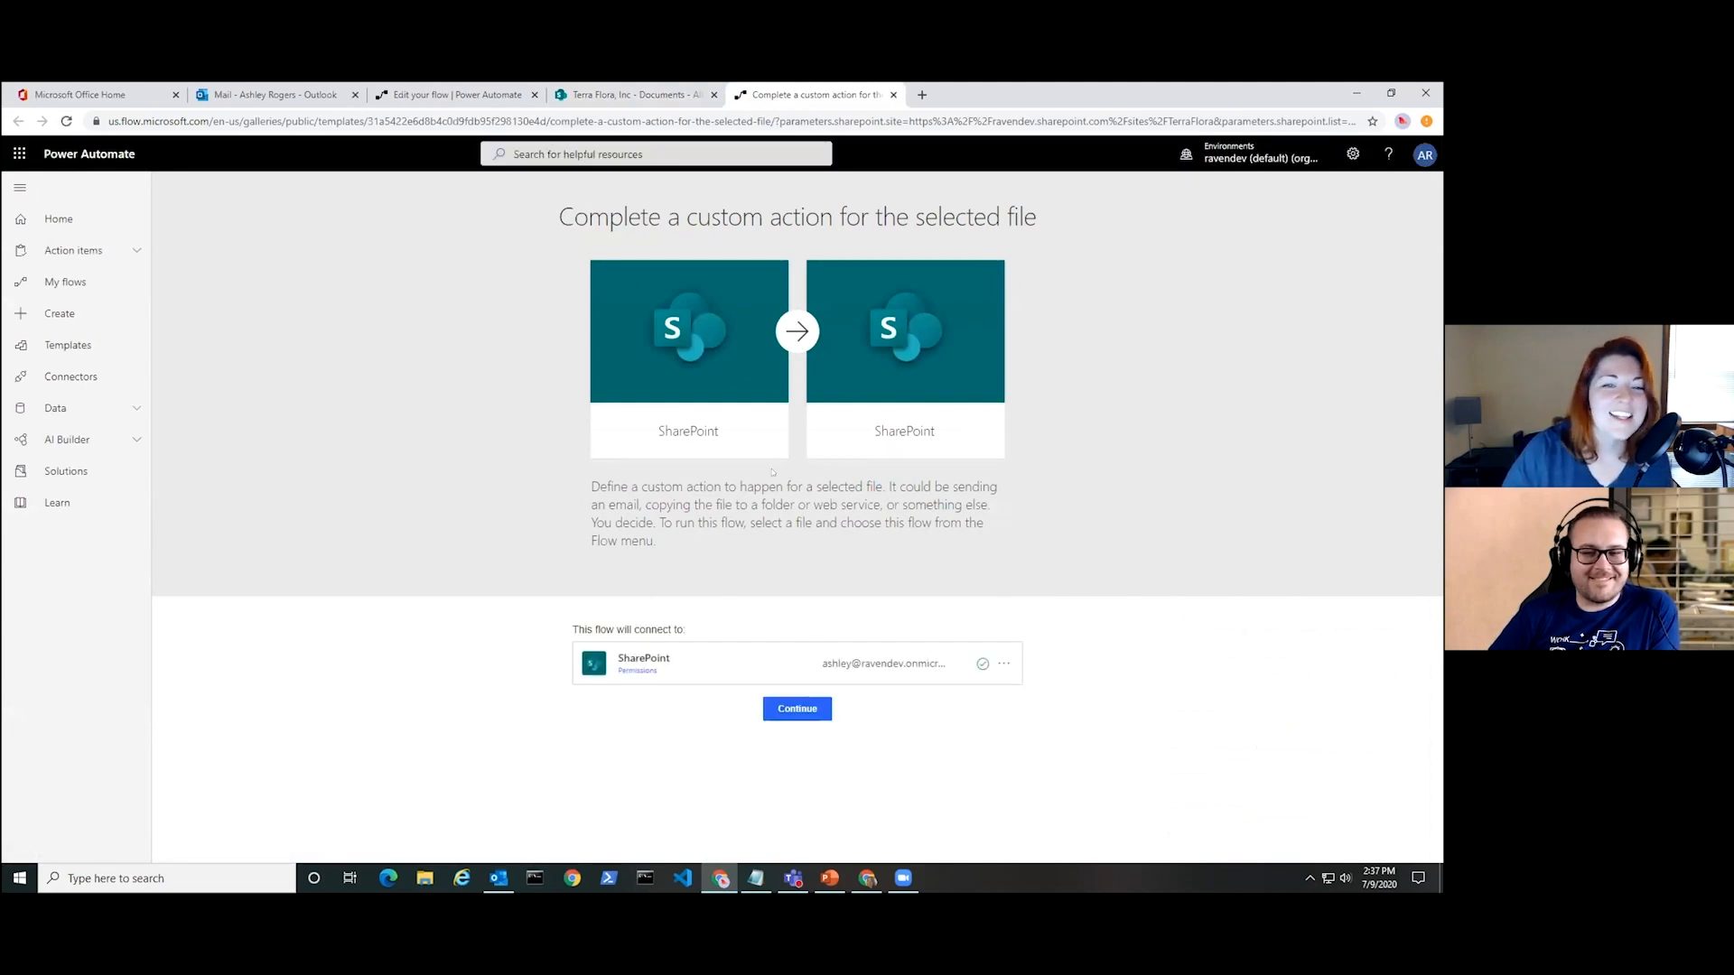
left_click(798, 708)
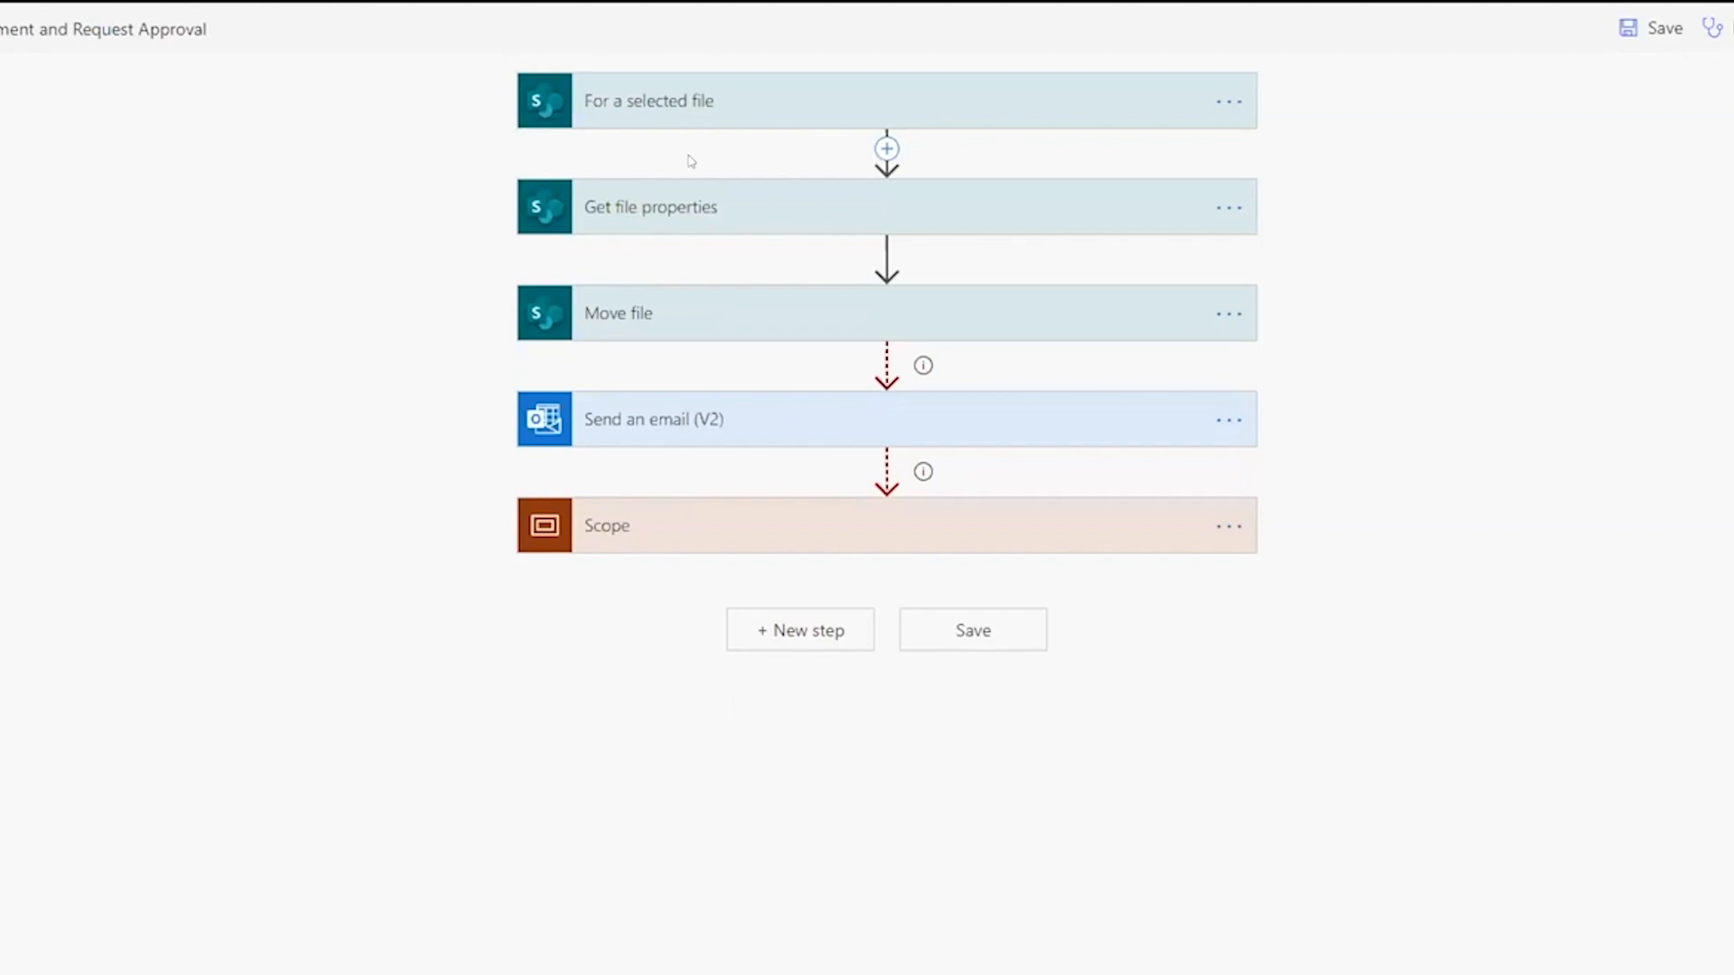
Review the site, library and ID settings of the For a selected file trigger and the Get file properties action.
left_click(689, 104)
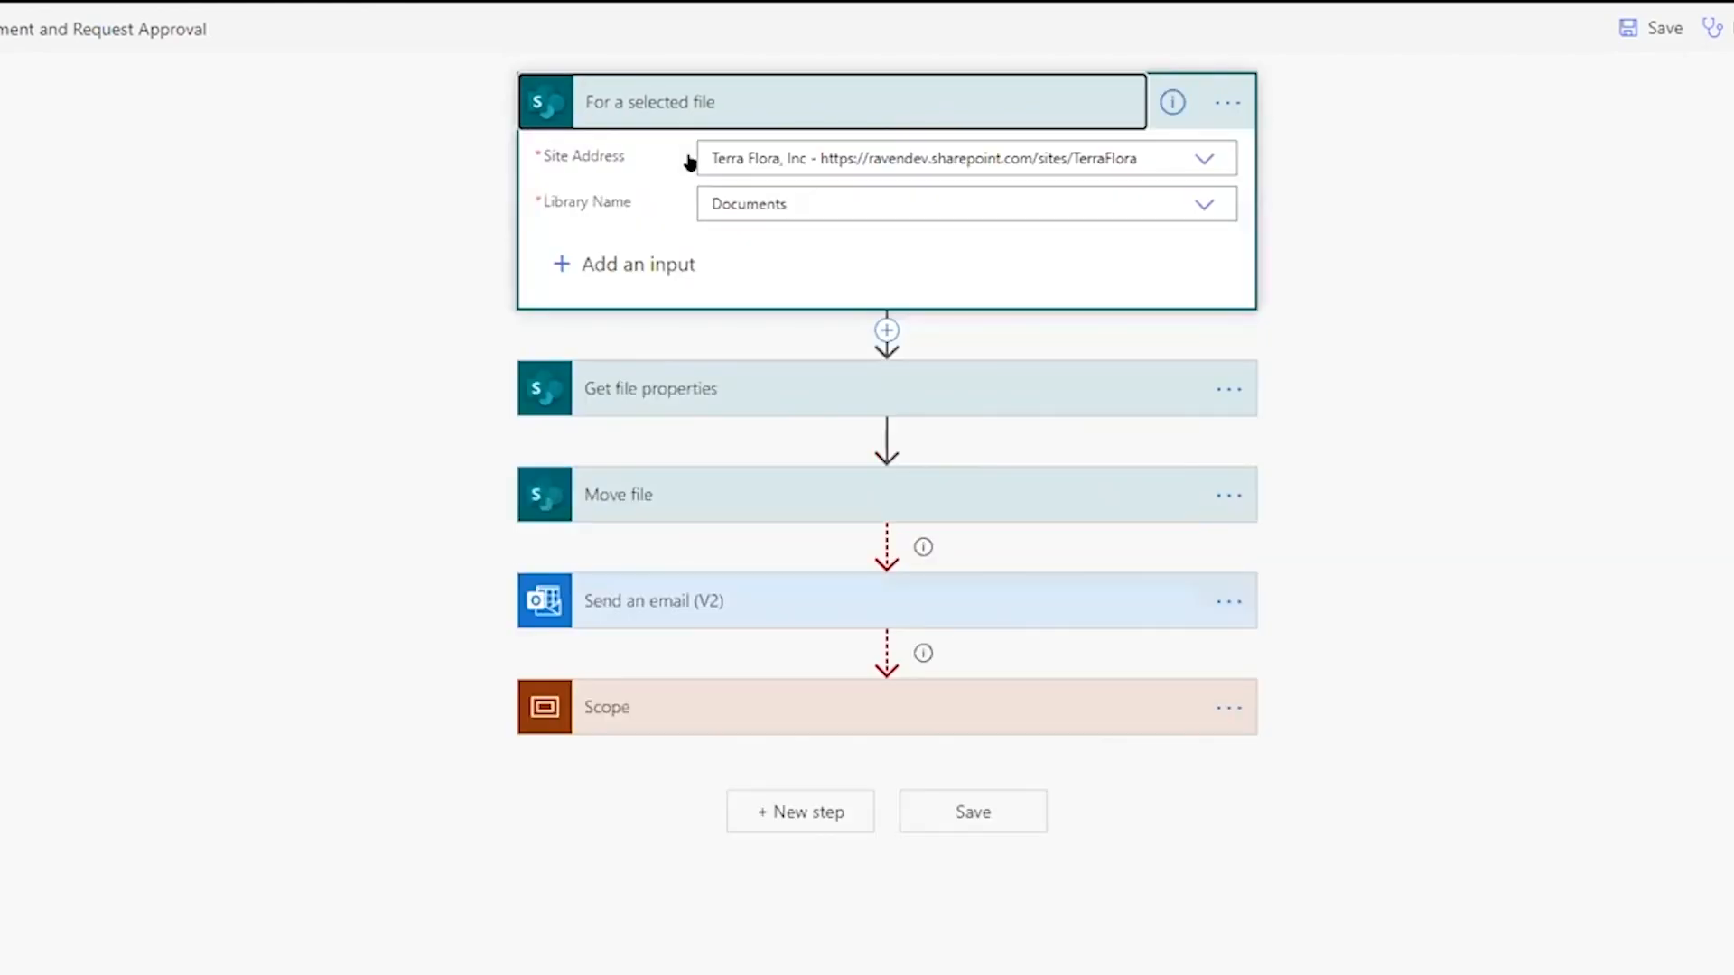
left_click(1007, 395)
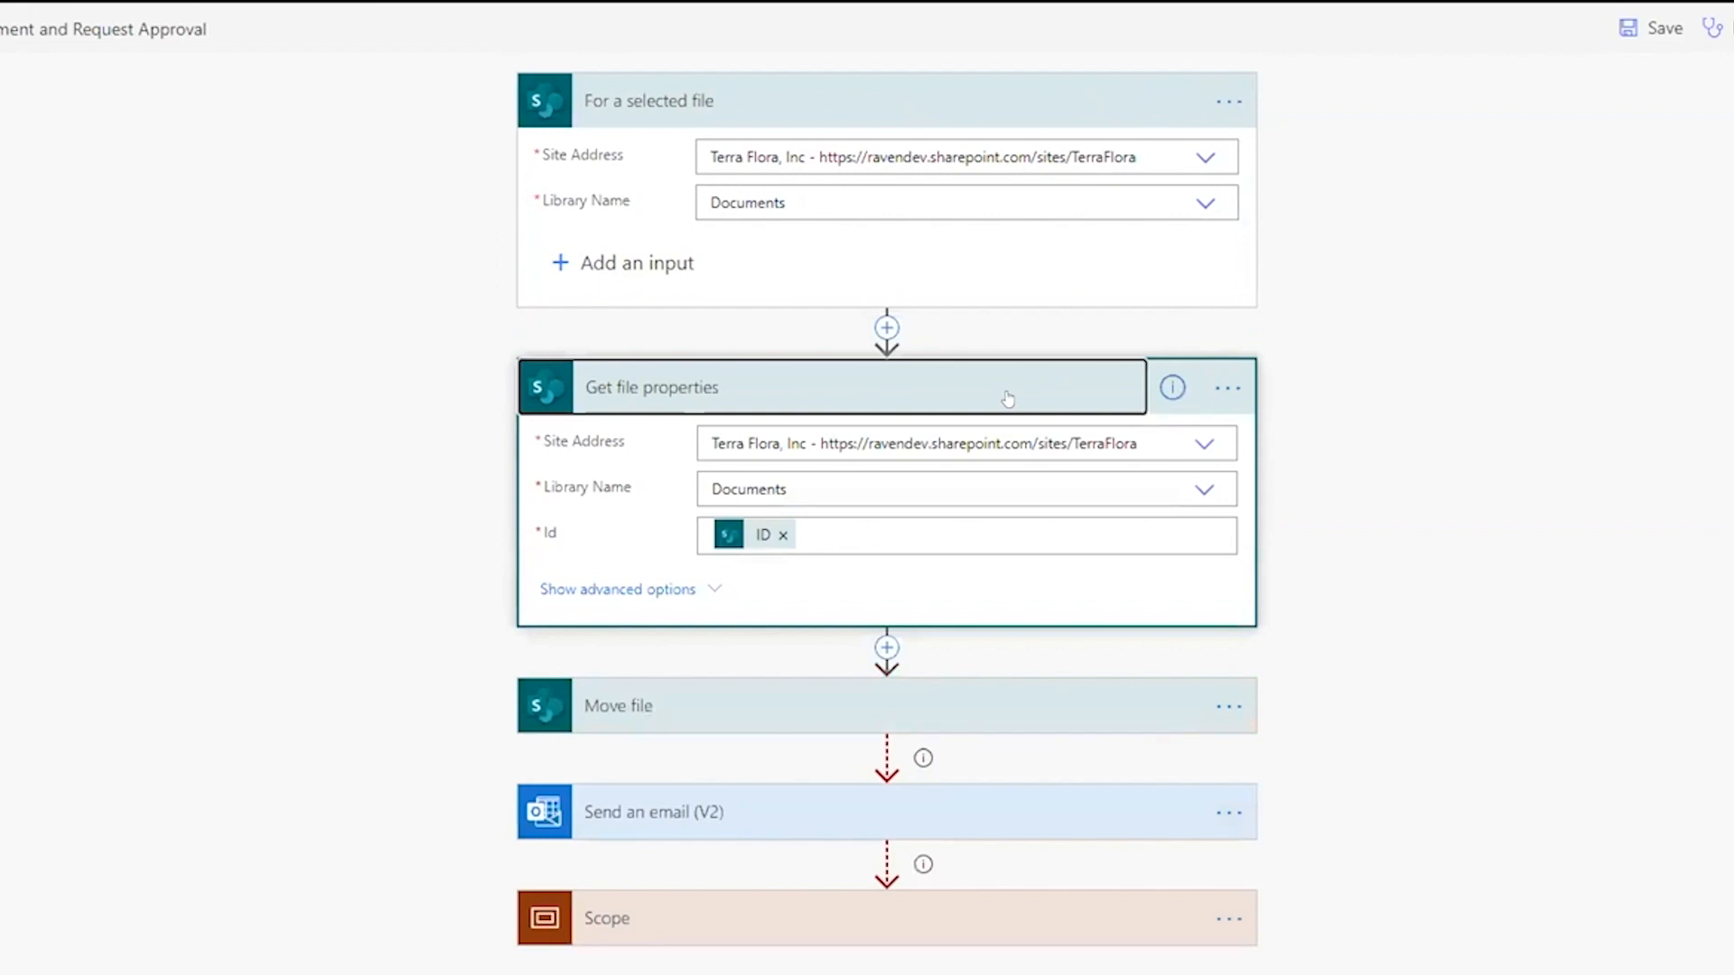
left_click(935, 119)
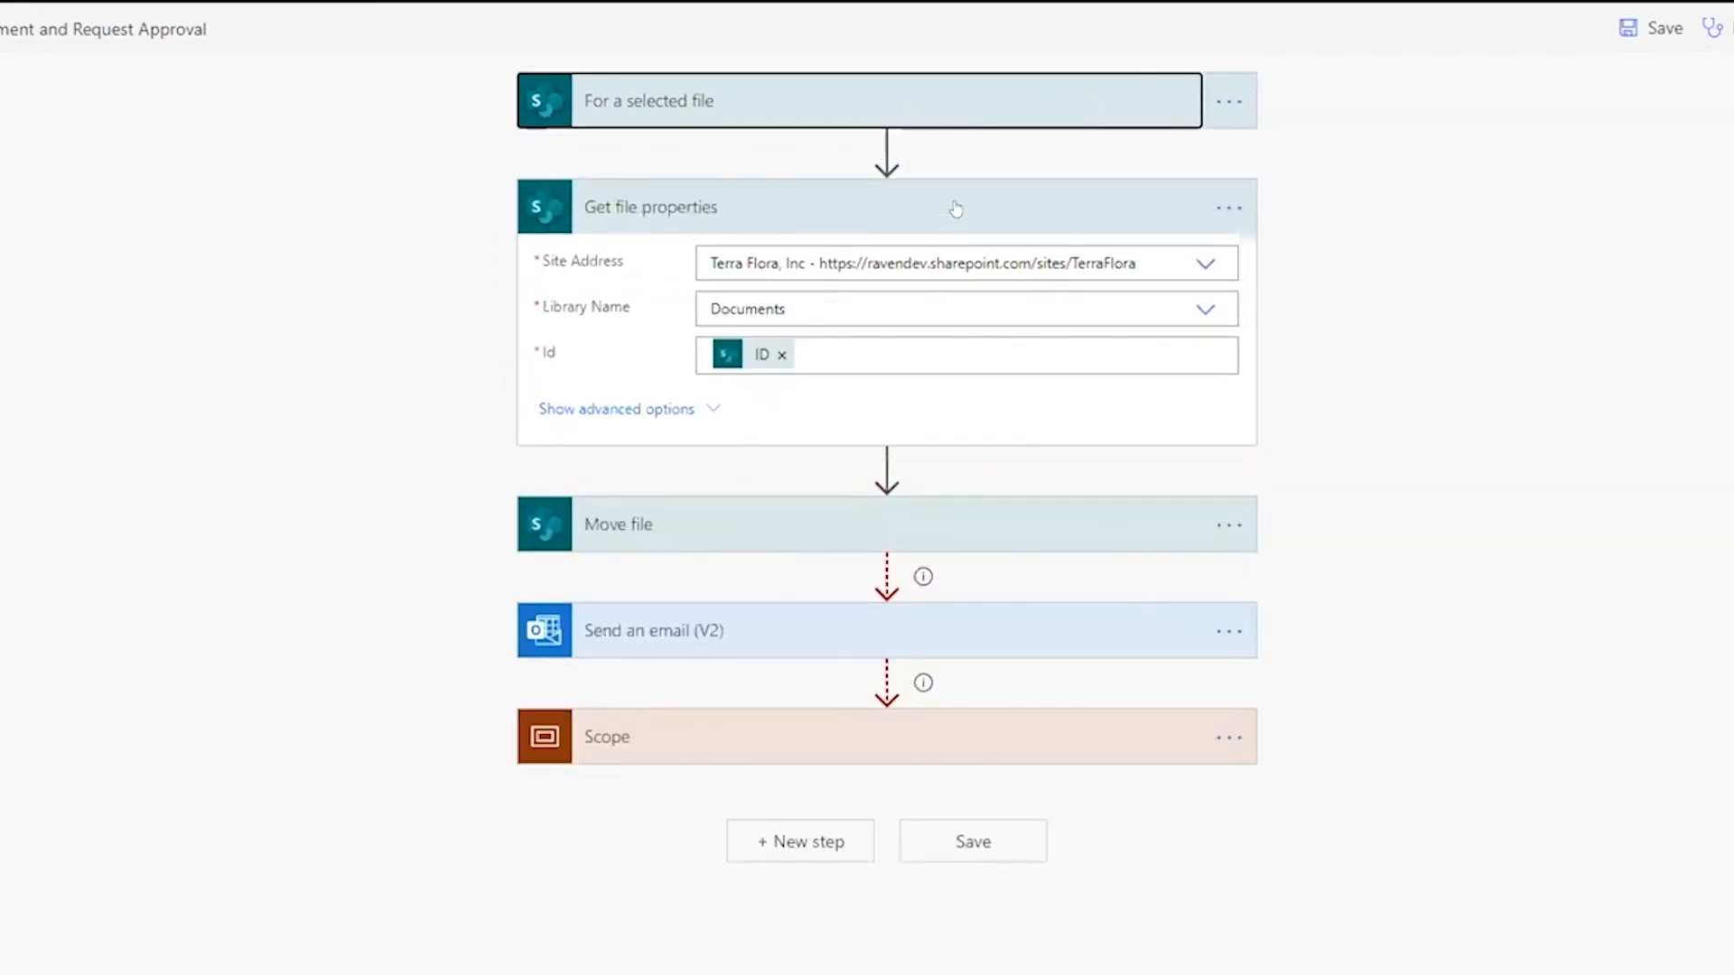
left_click(956, 209)
Examine the Move file action's settings, including its destination folder choices and the options for when another file is already there.
left_click(1045, 321)
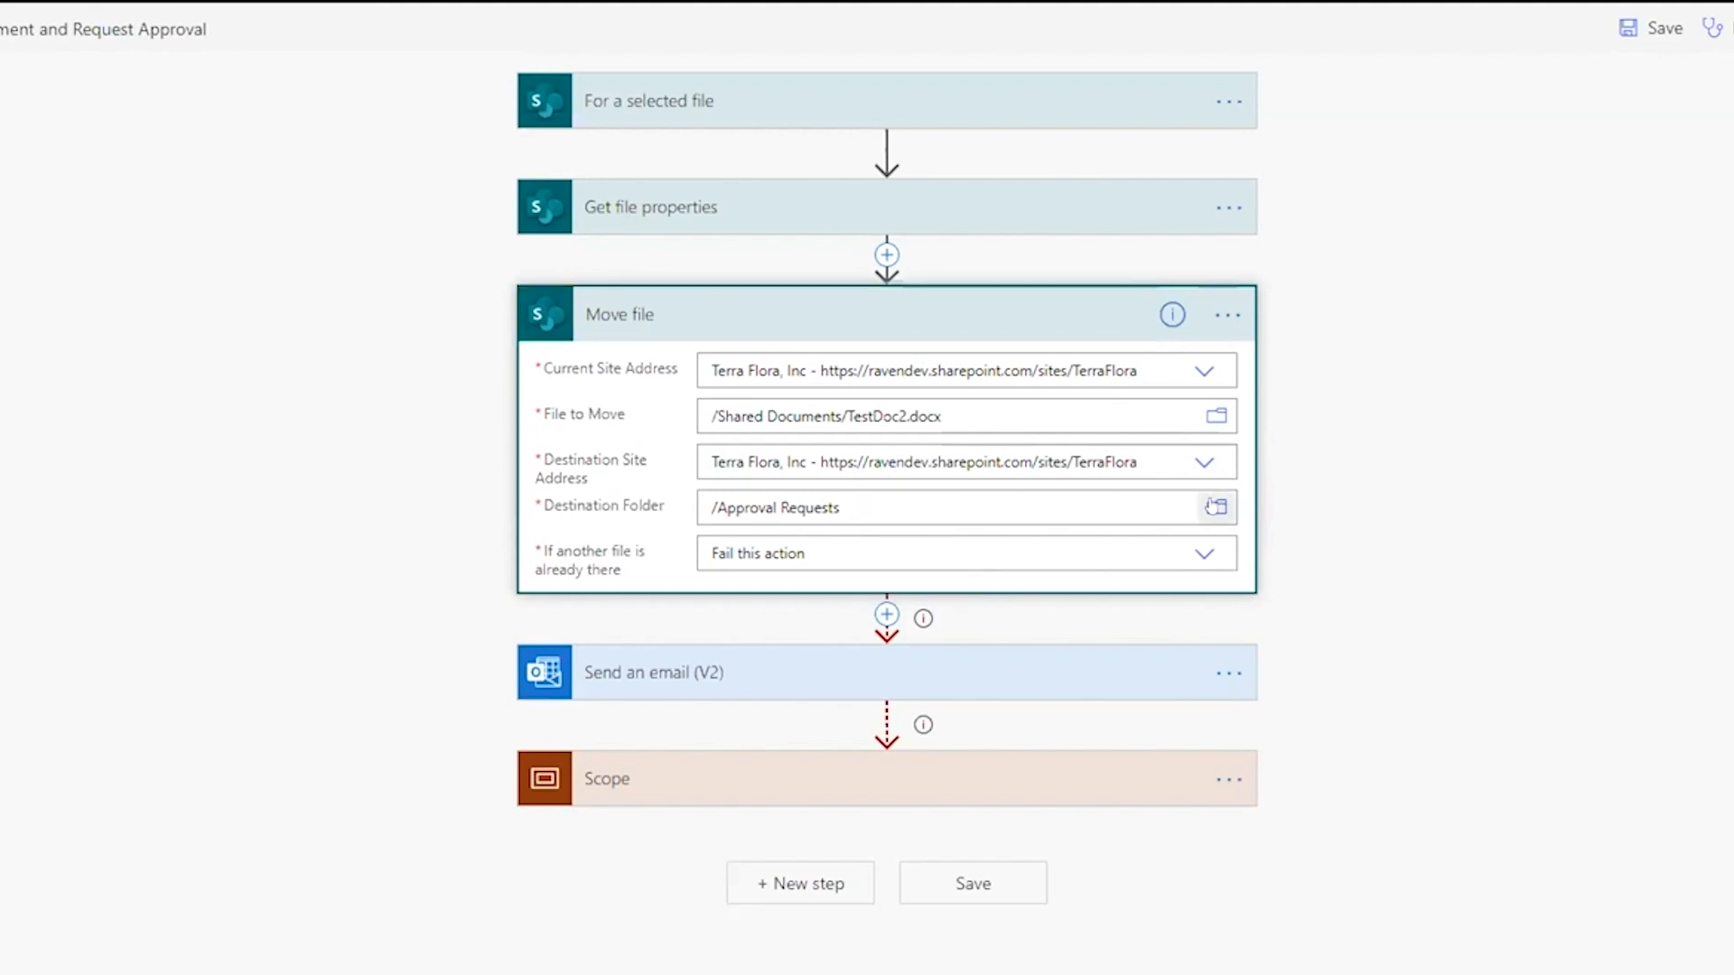
left_click_drag(1623, 602, 1616, 772)
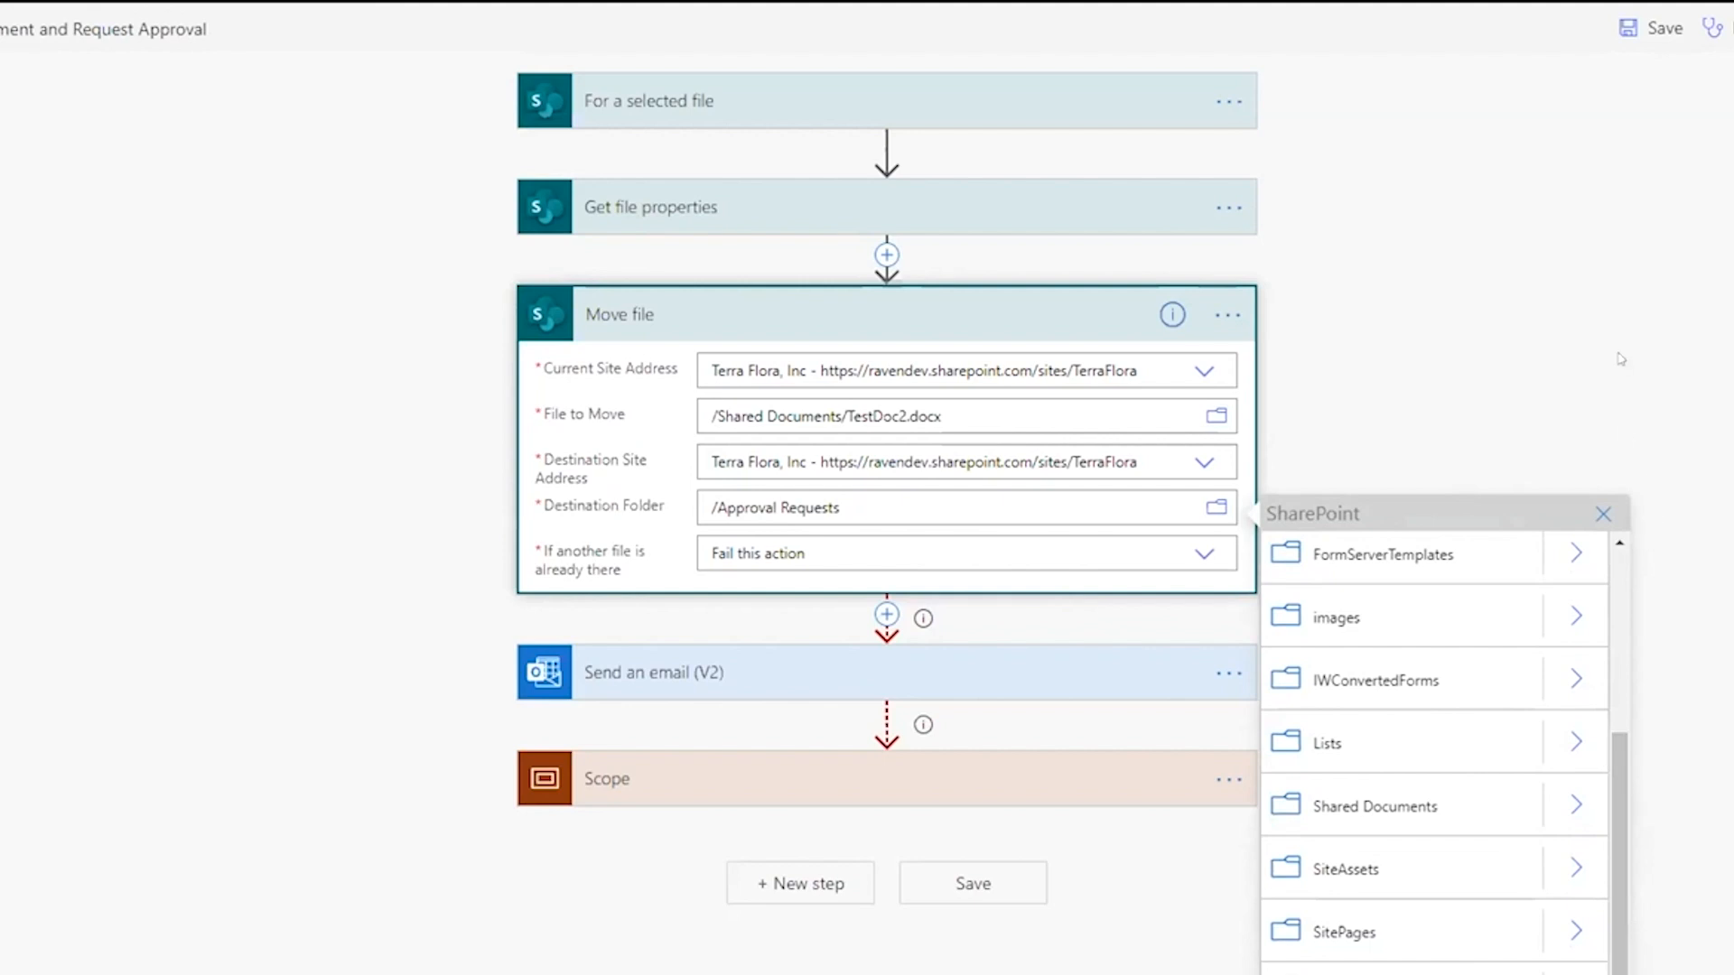
left_click(1348, 380)
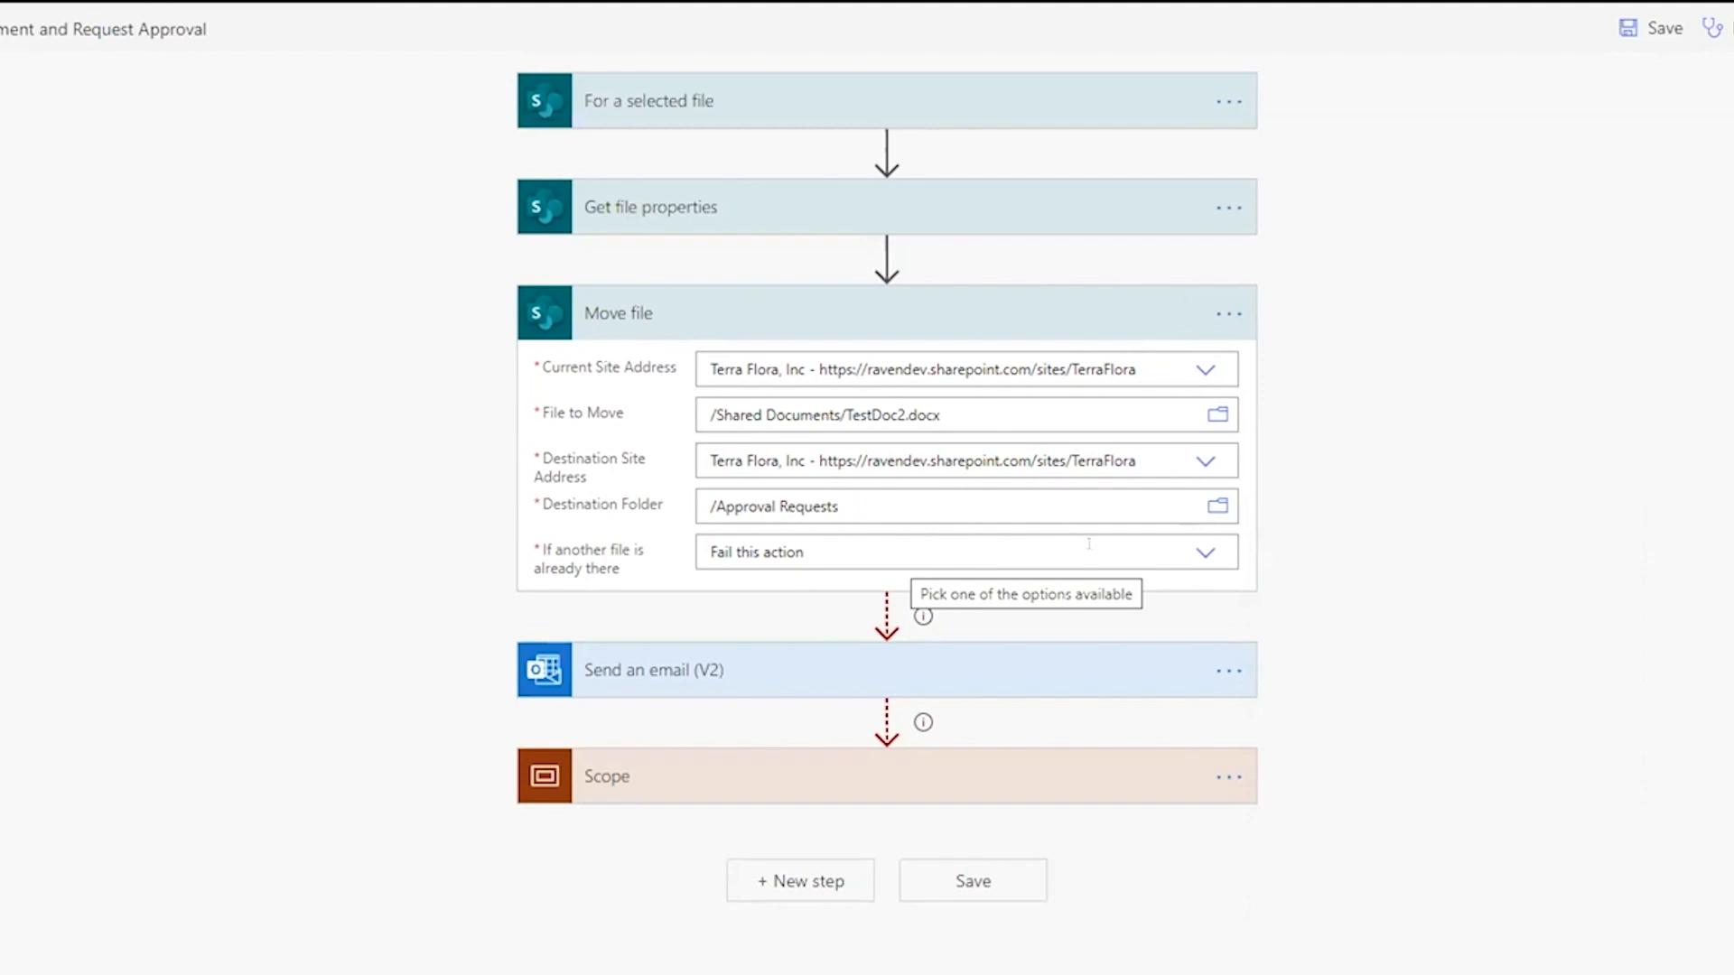
left_click(1205, 552)
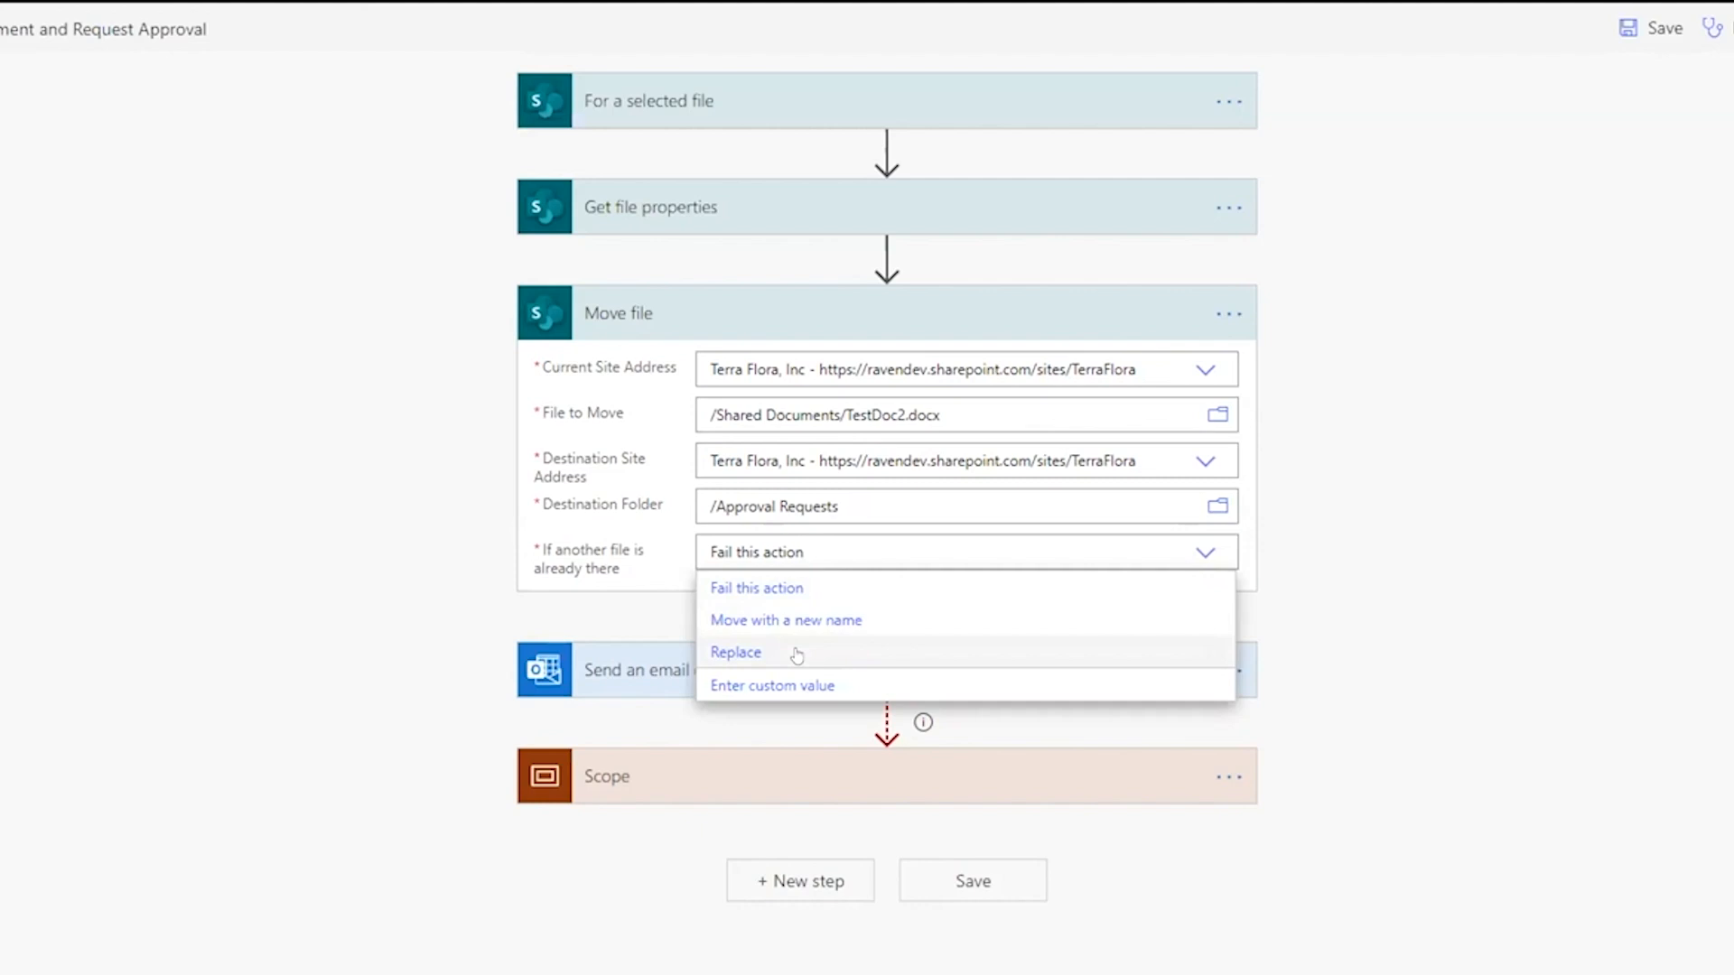
left_click(810, 579)
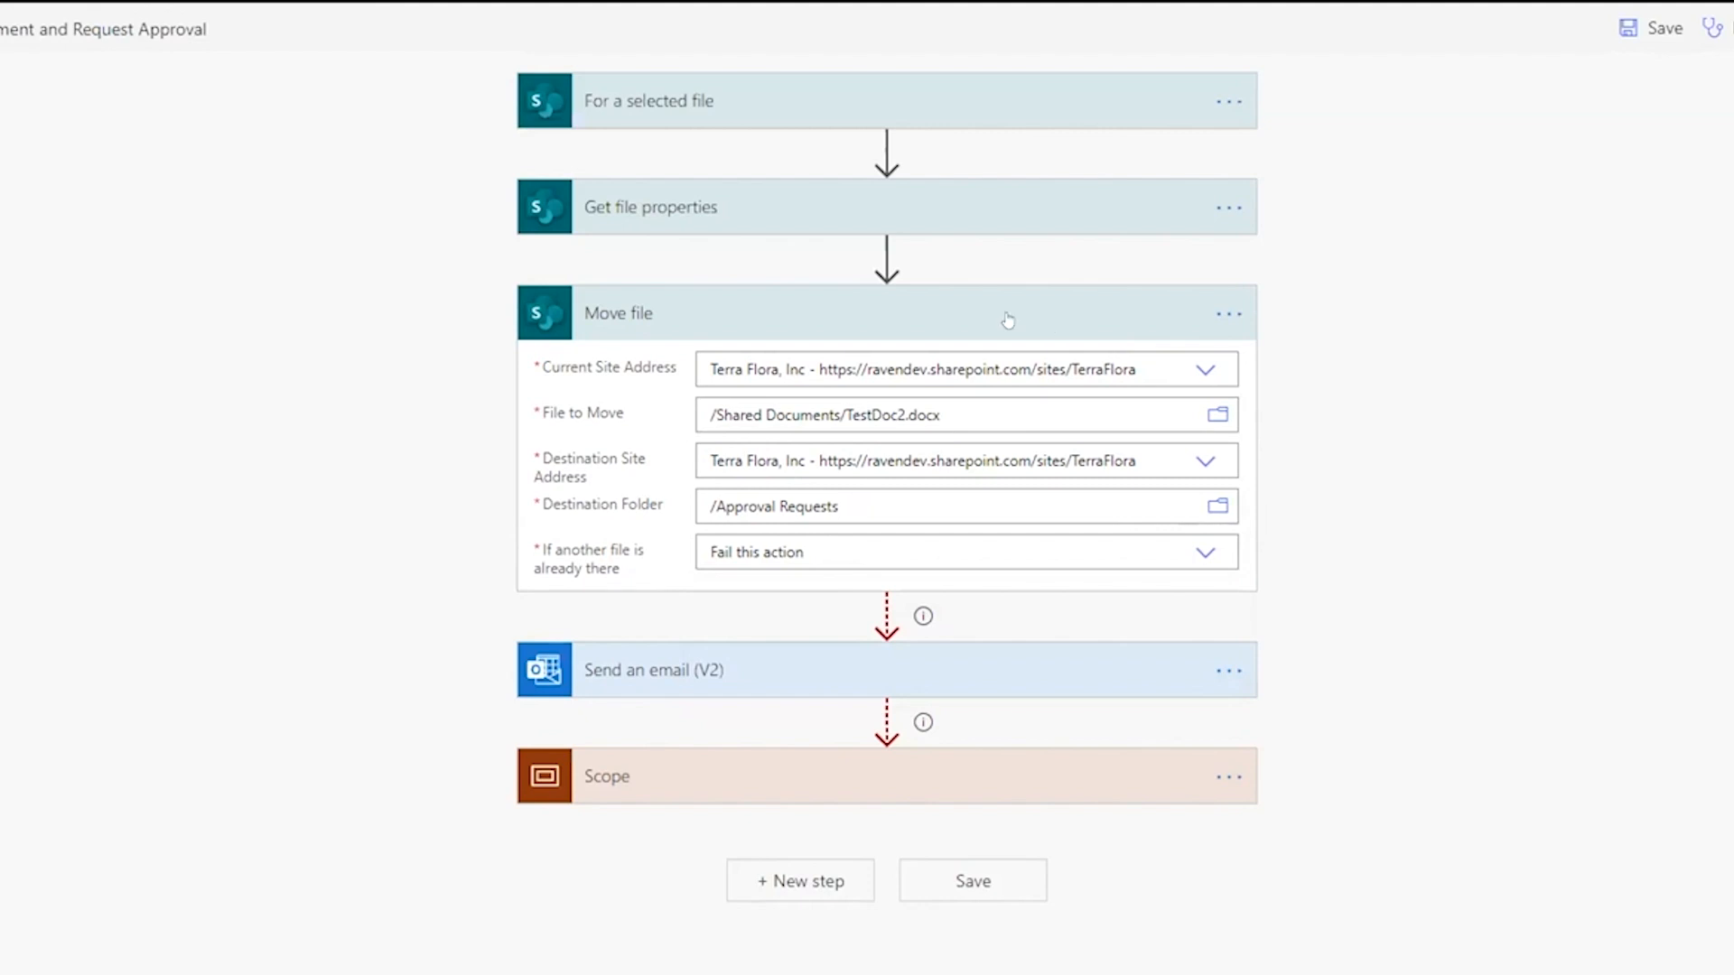
left_click(951, 321)
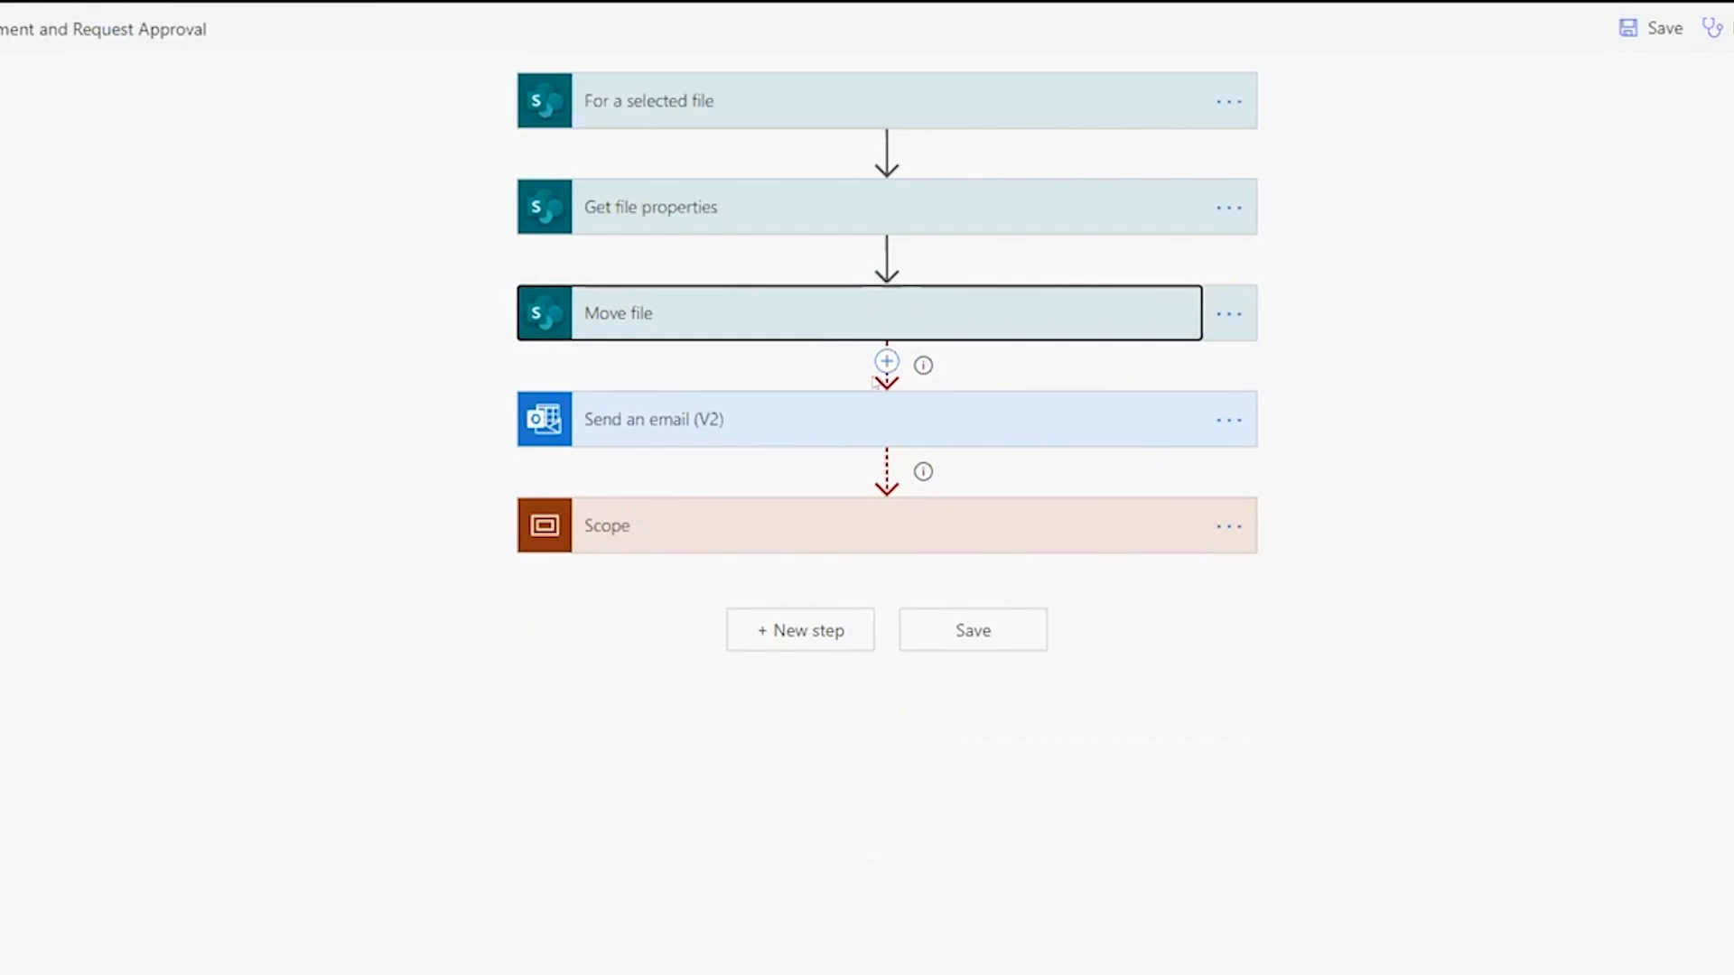
Examine the run-after conditions and message body of the Send an email (V2) action, leaving its configuration as it is.
left_click(1017, 423)
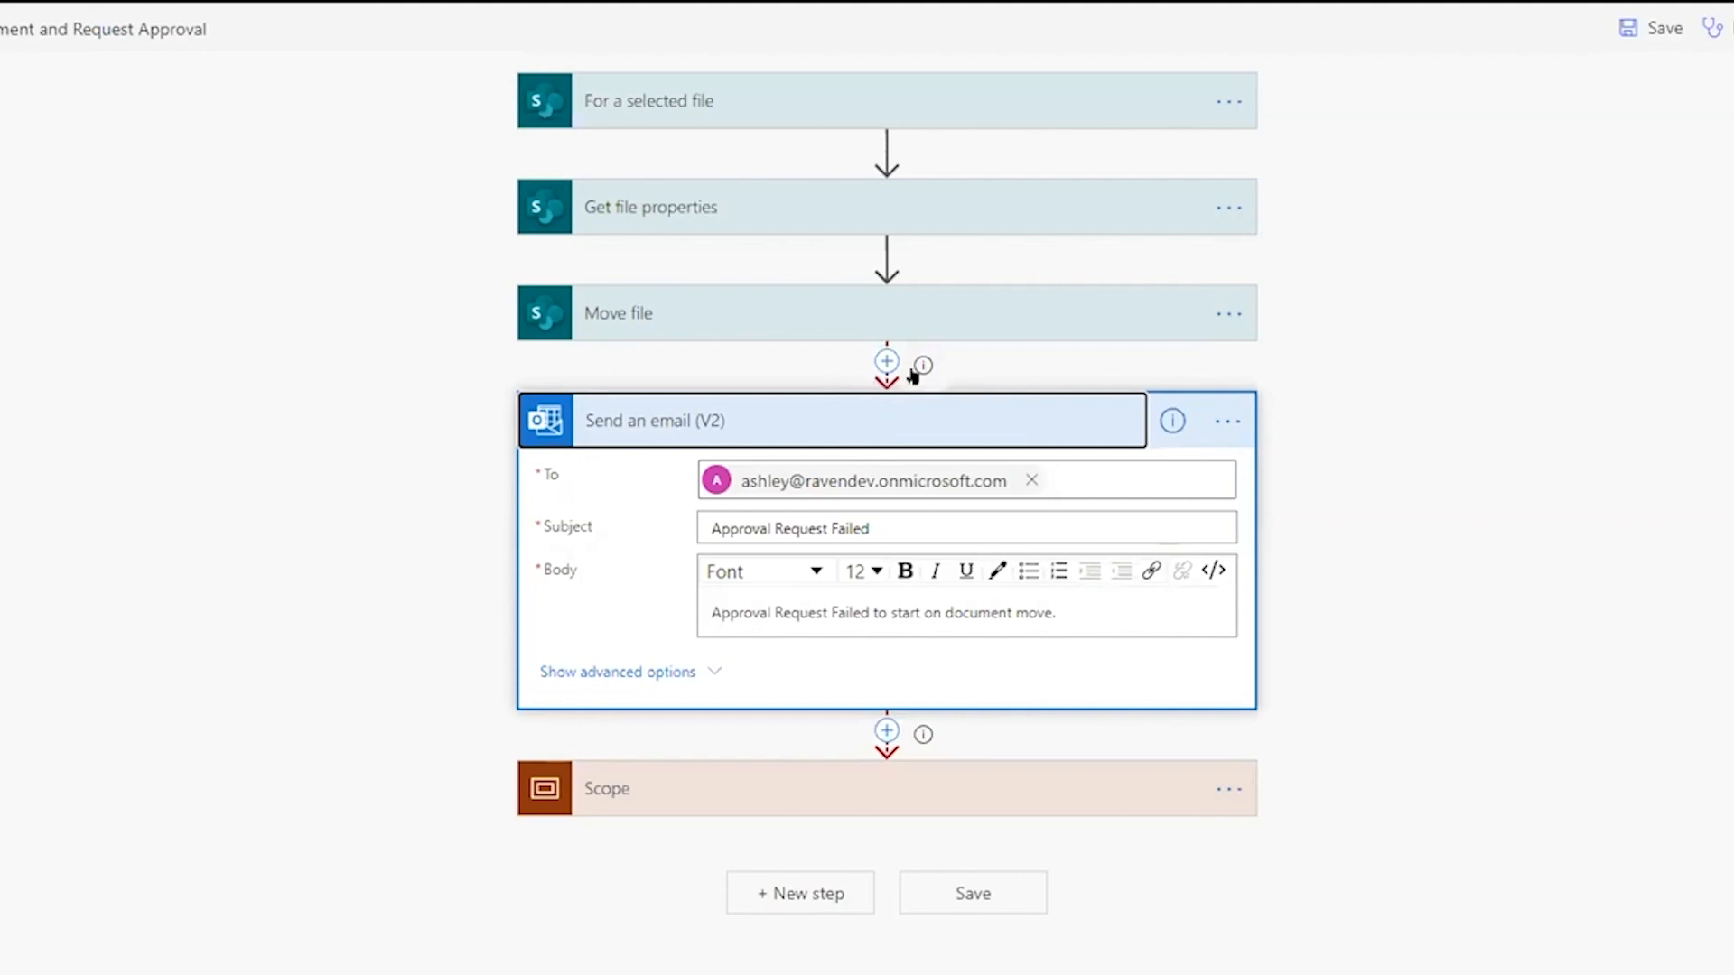
left_click(1230, 421)
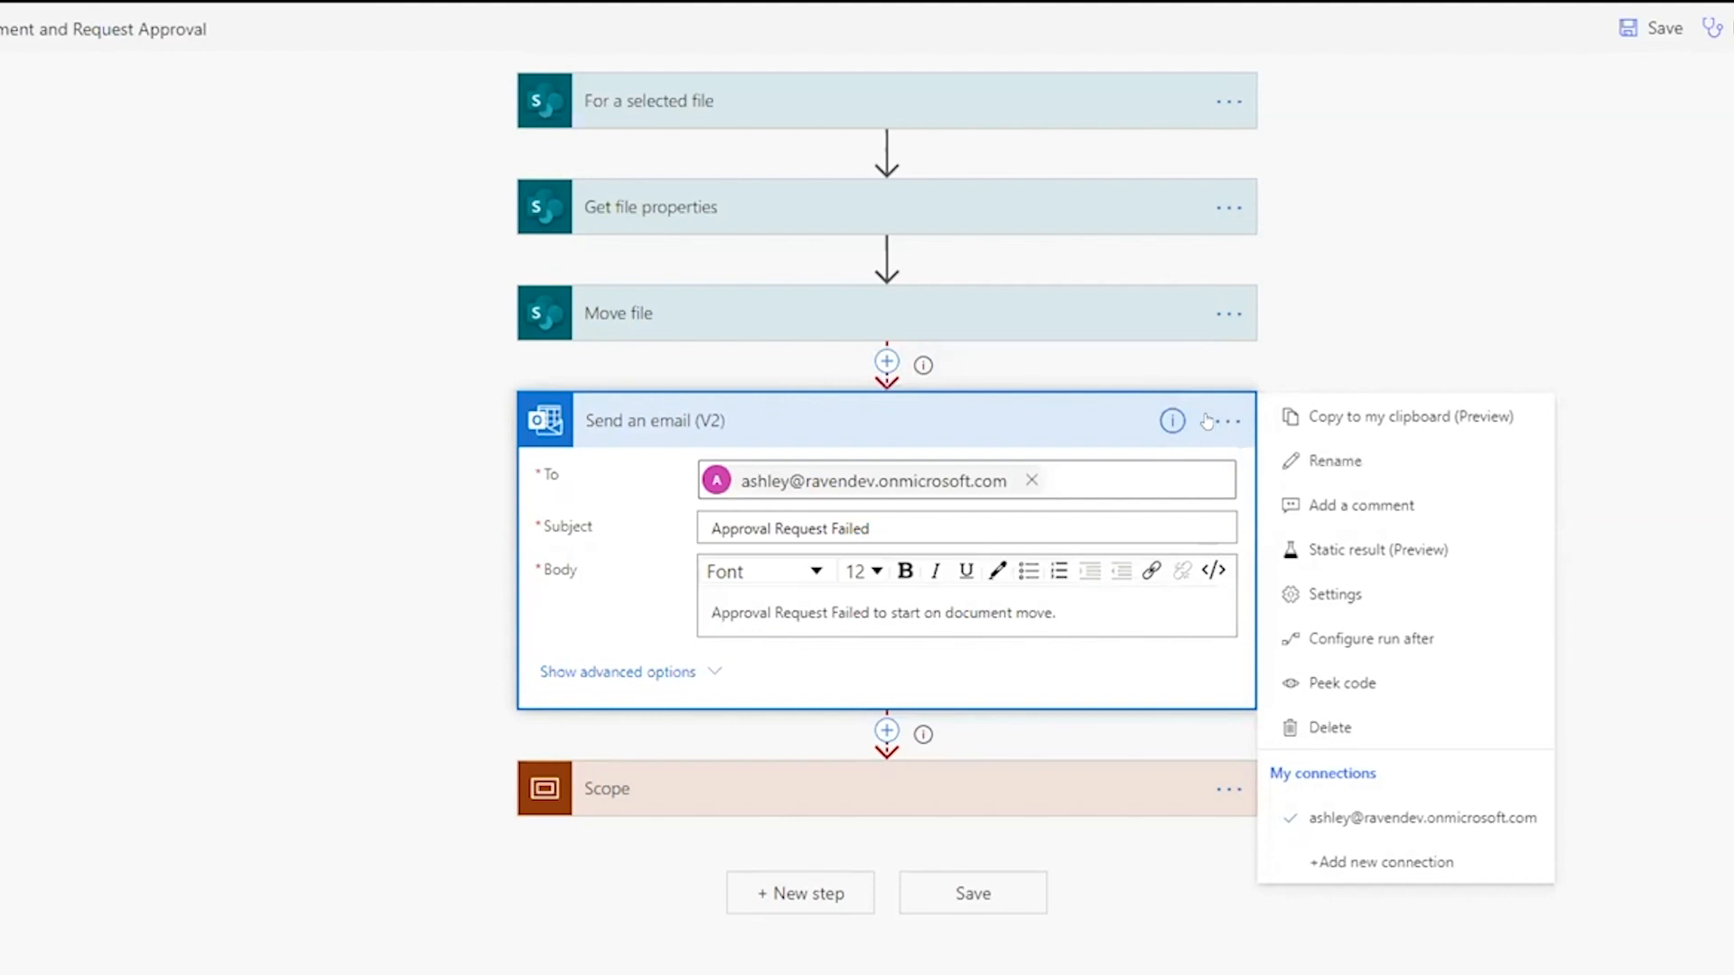
left_click(1463, 639)
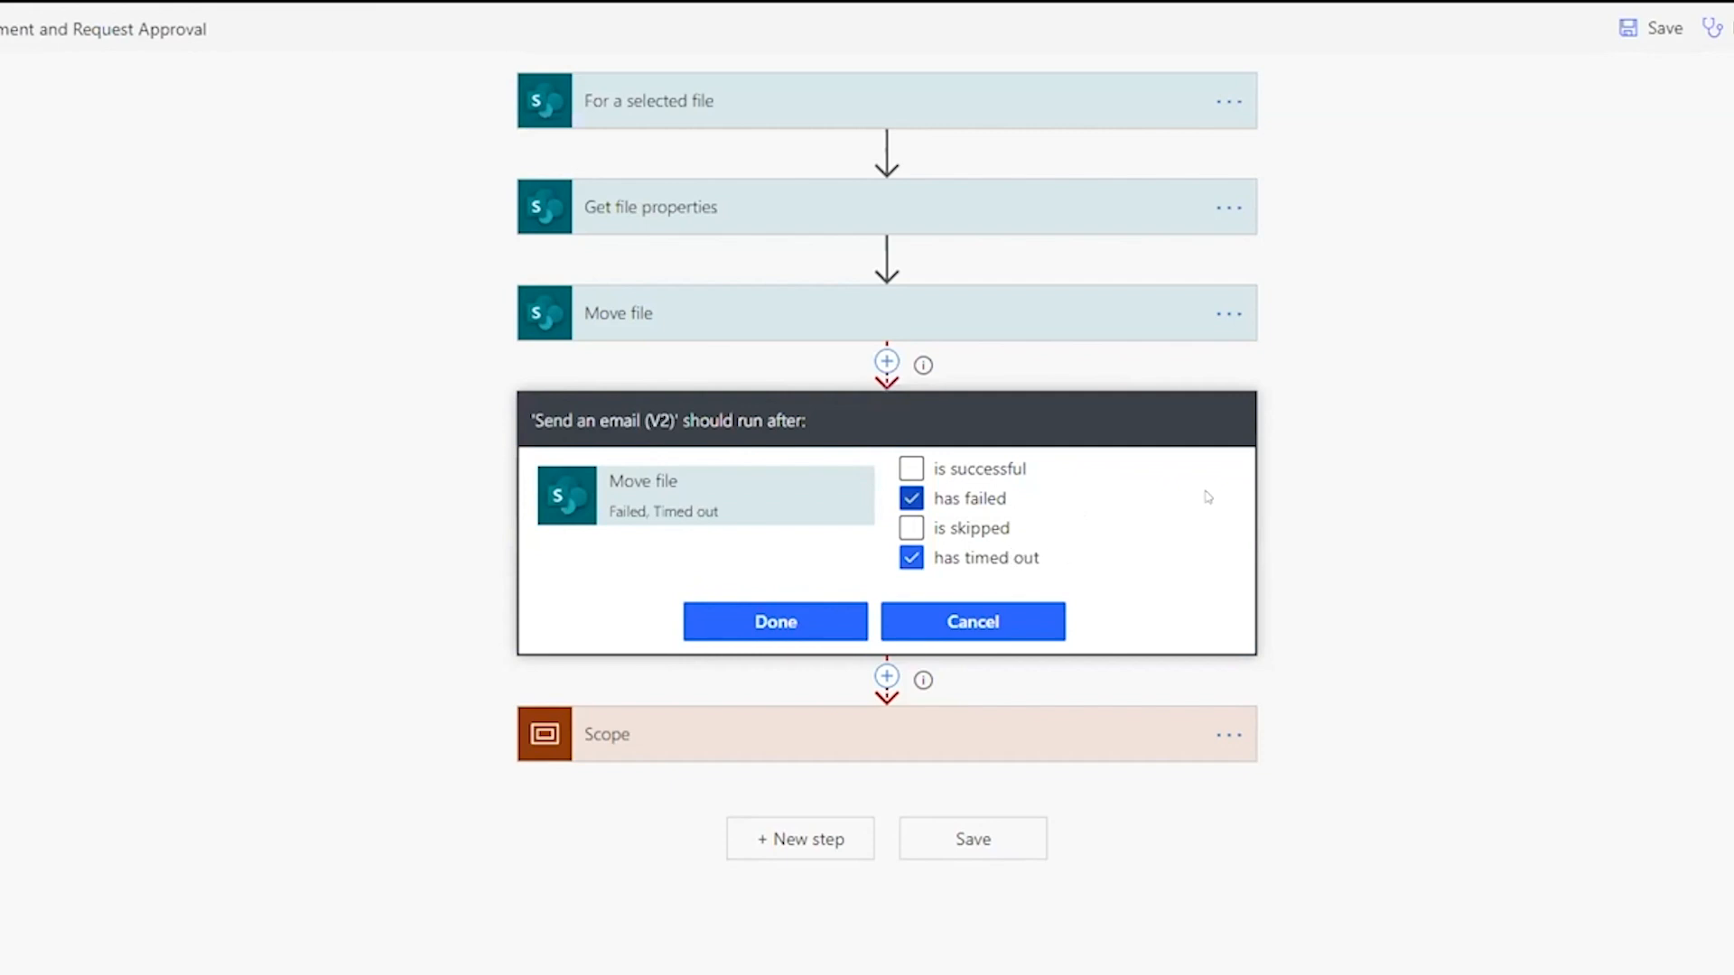
left_click(1030, 623)
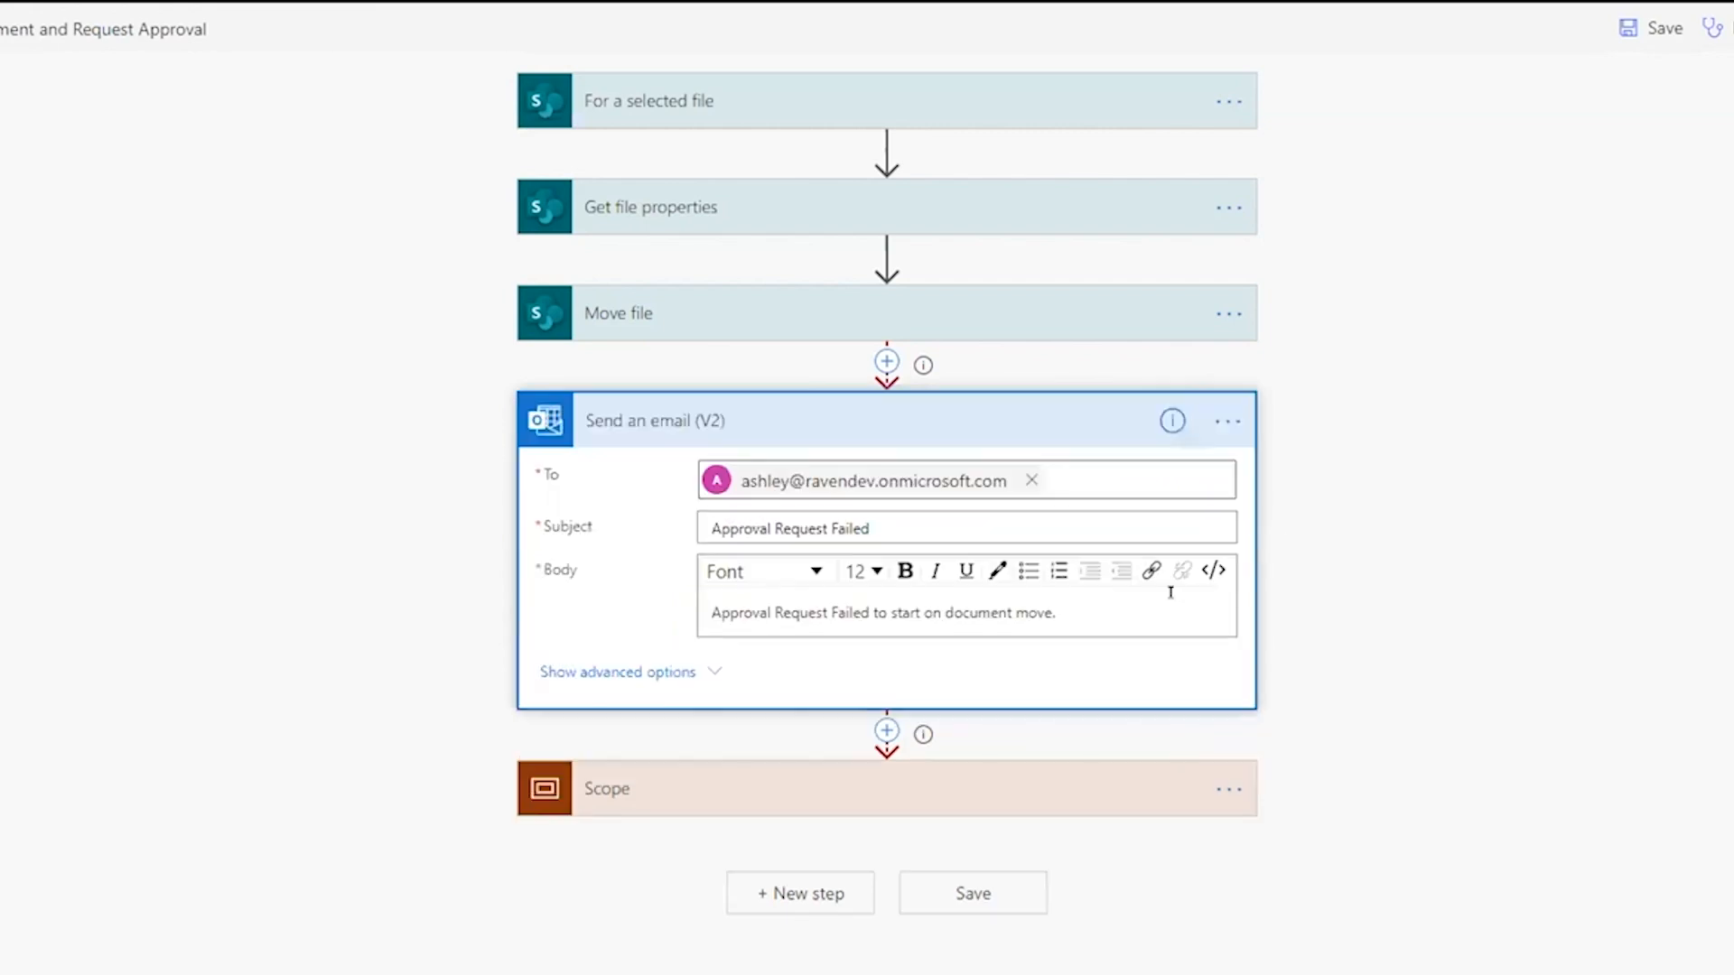
left_click_drag(712, 614, 1037, 598)
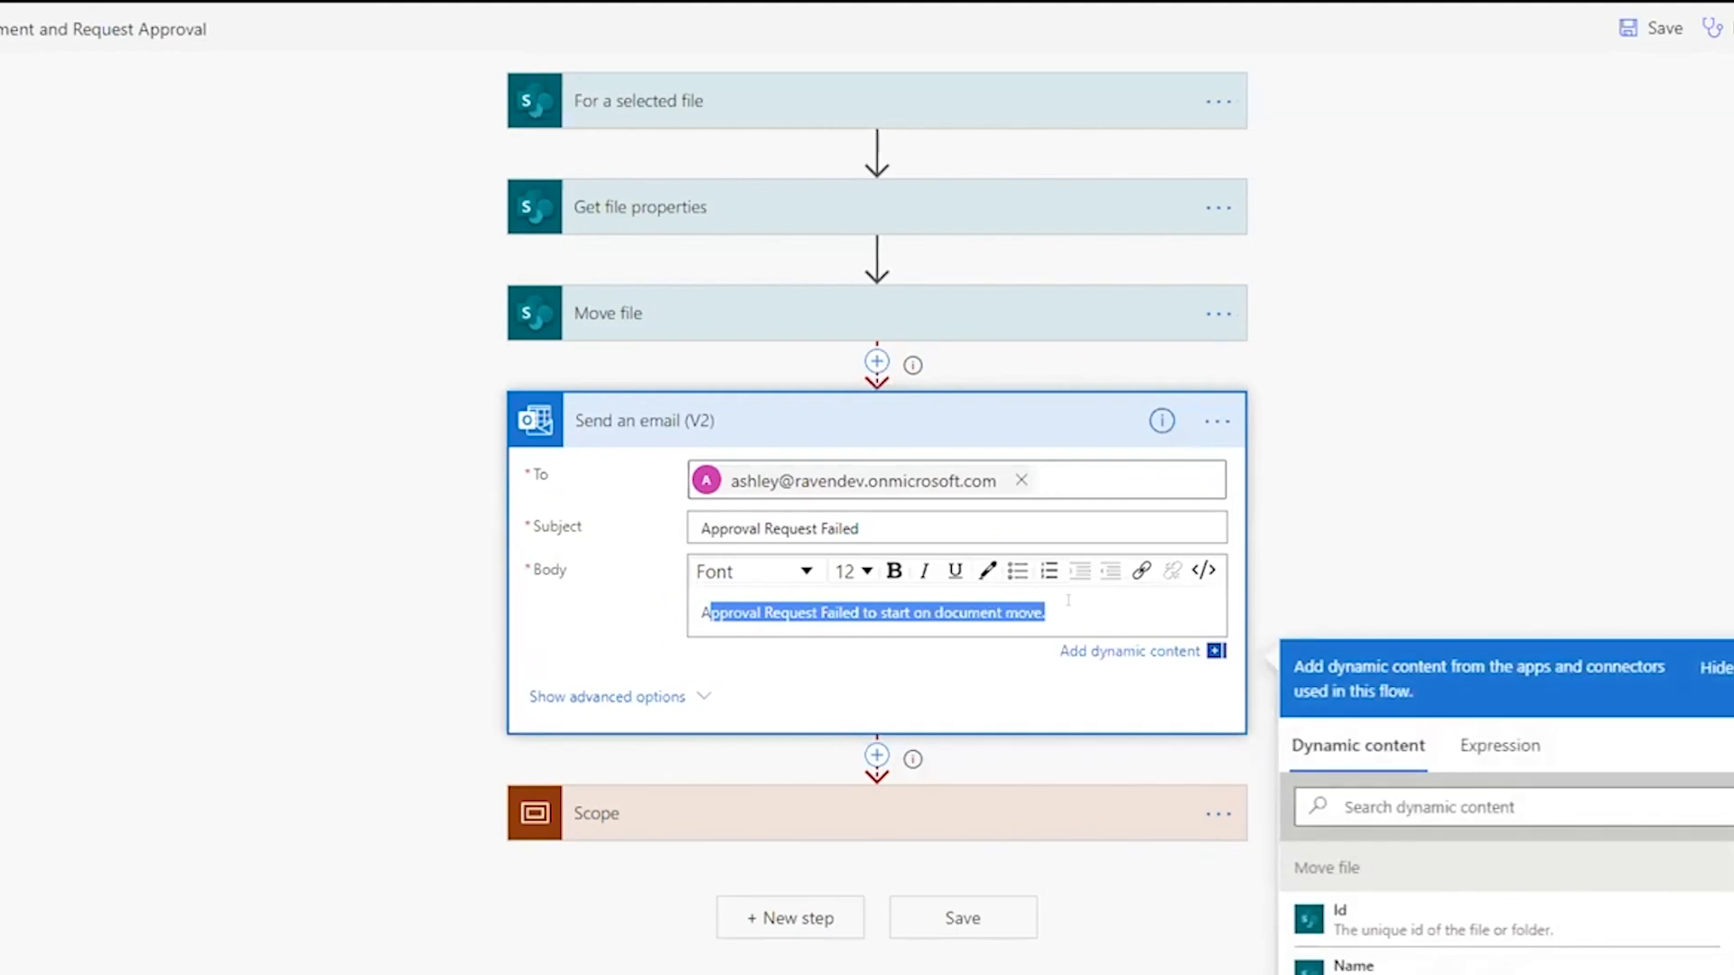
left_click(1068, 599)
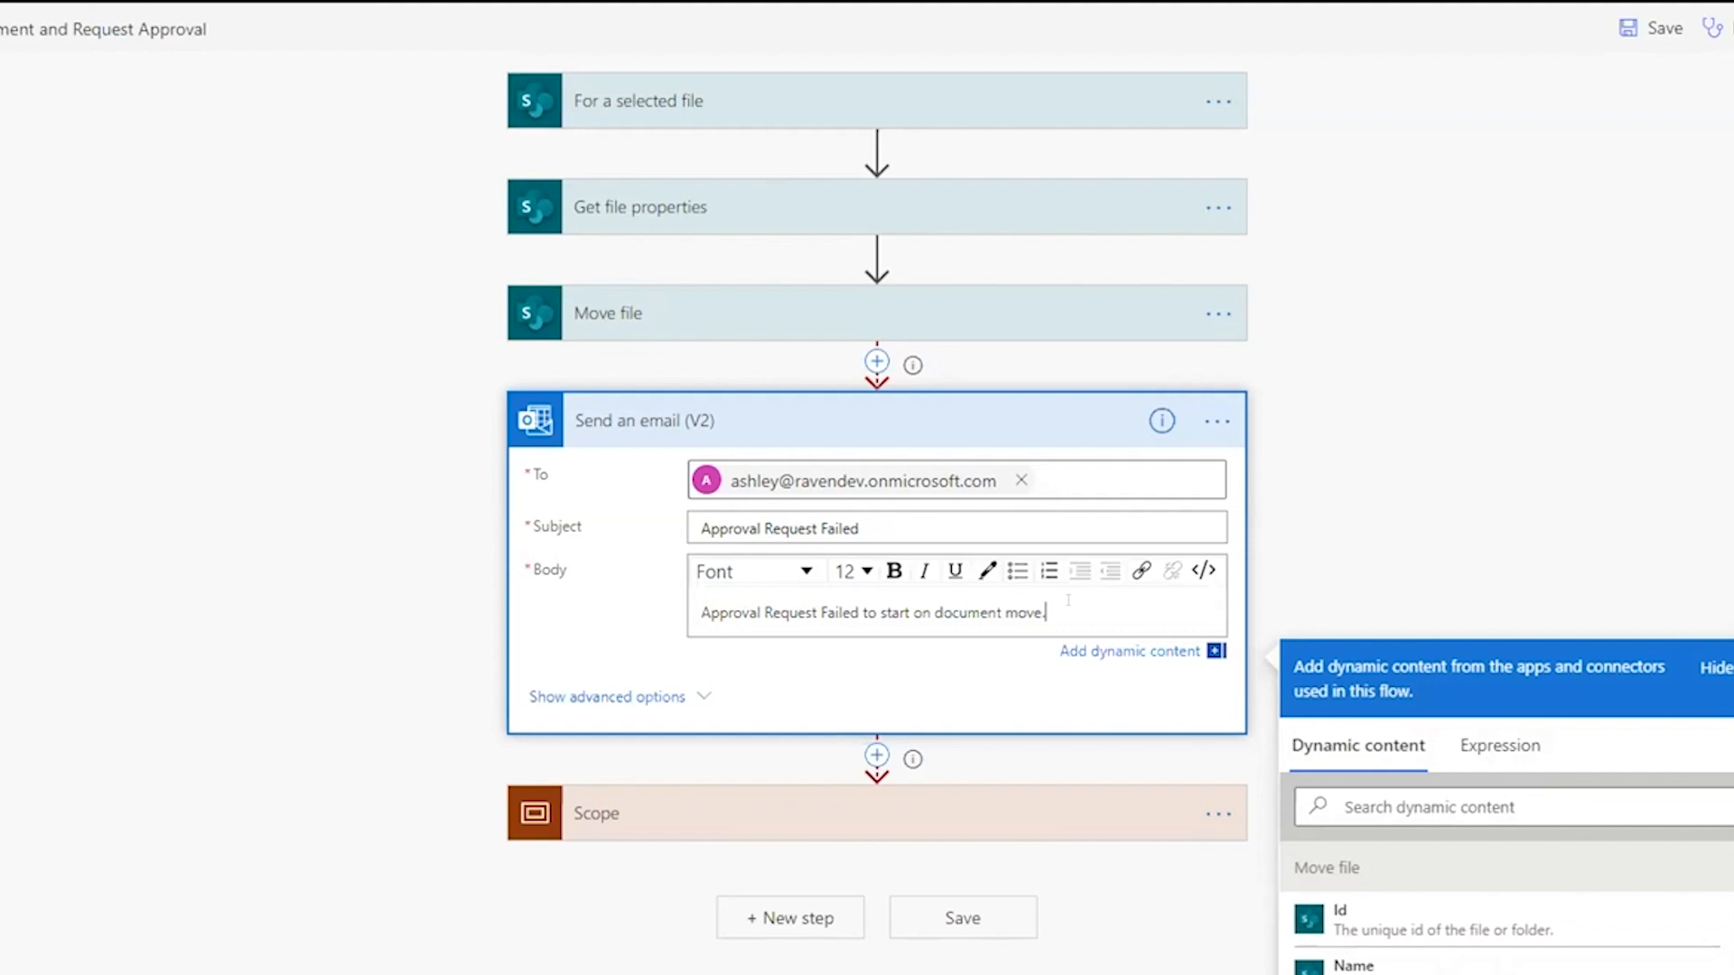
left_click(1048, 420)
Expand the Scope and examine its run-after conditions relative to Send an email (V2), cancelling without changes.
left_click(928, 521)
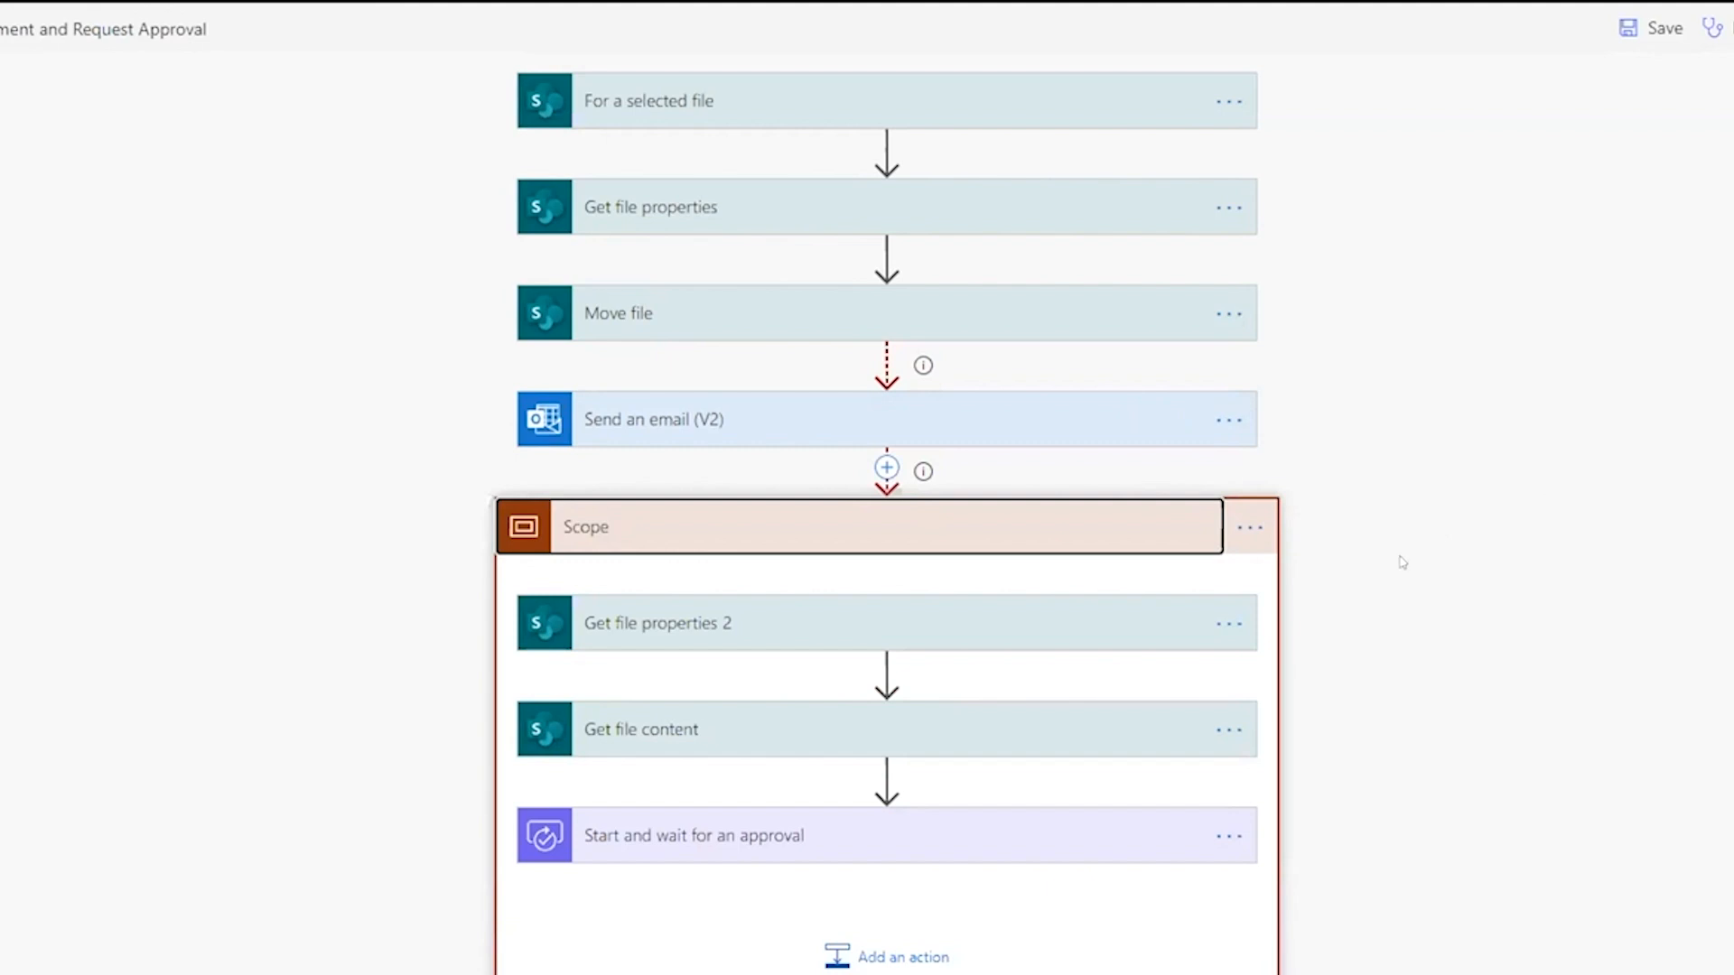
left_click(1250, 525)
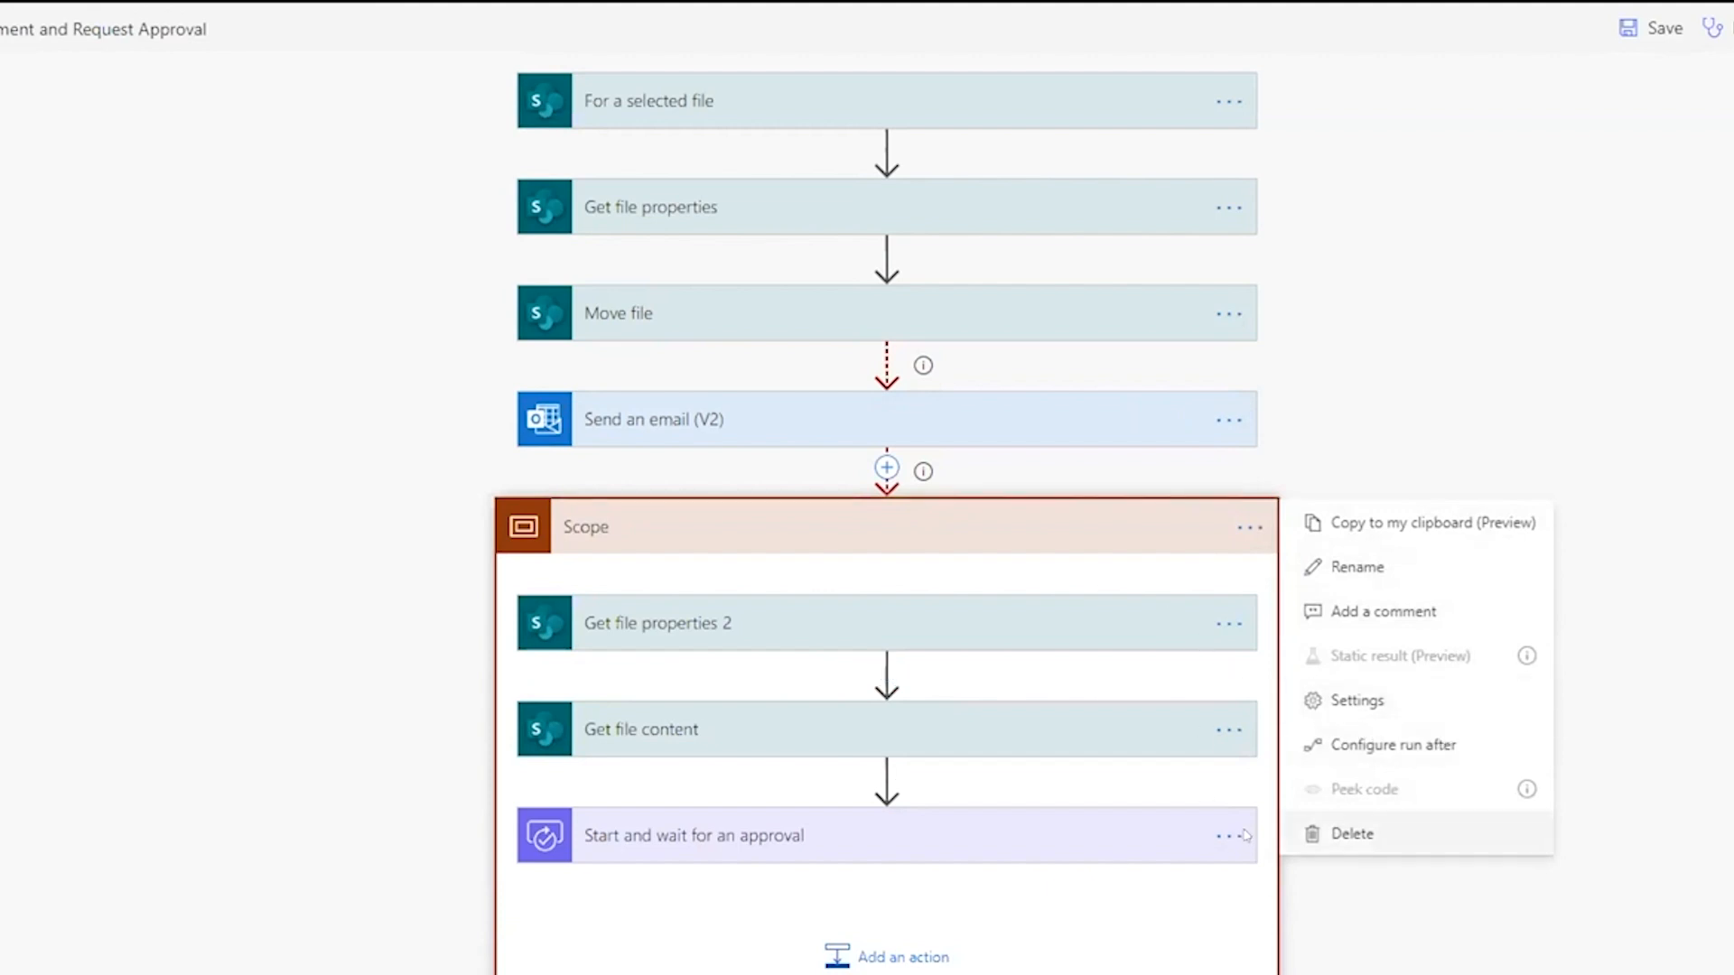
left_click(1442, 743)
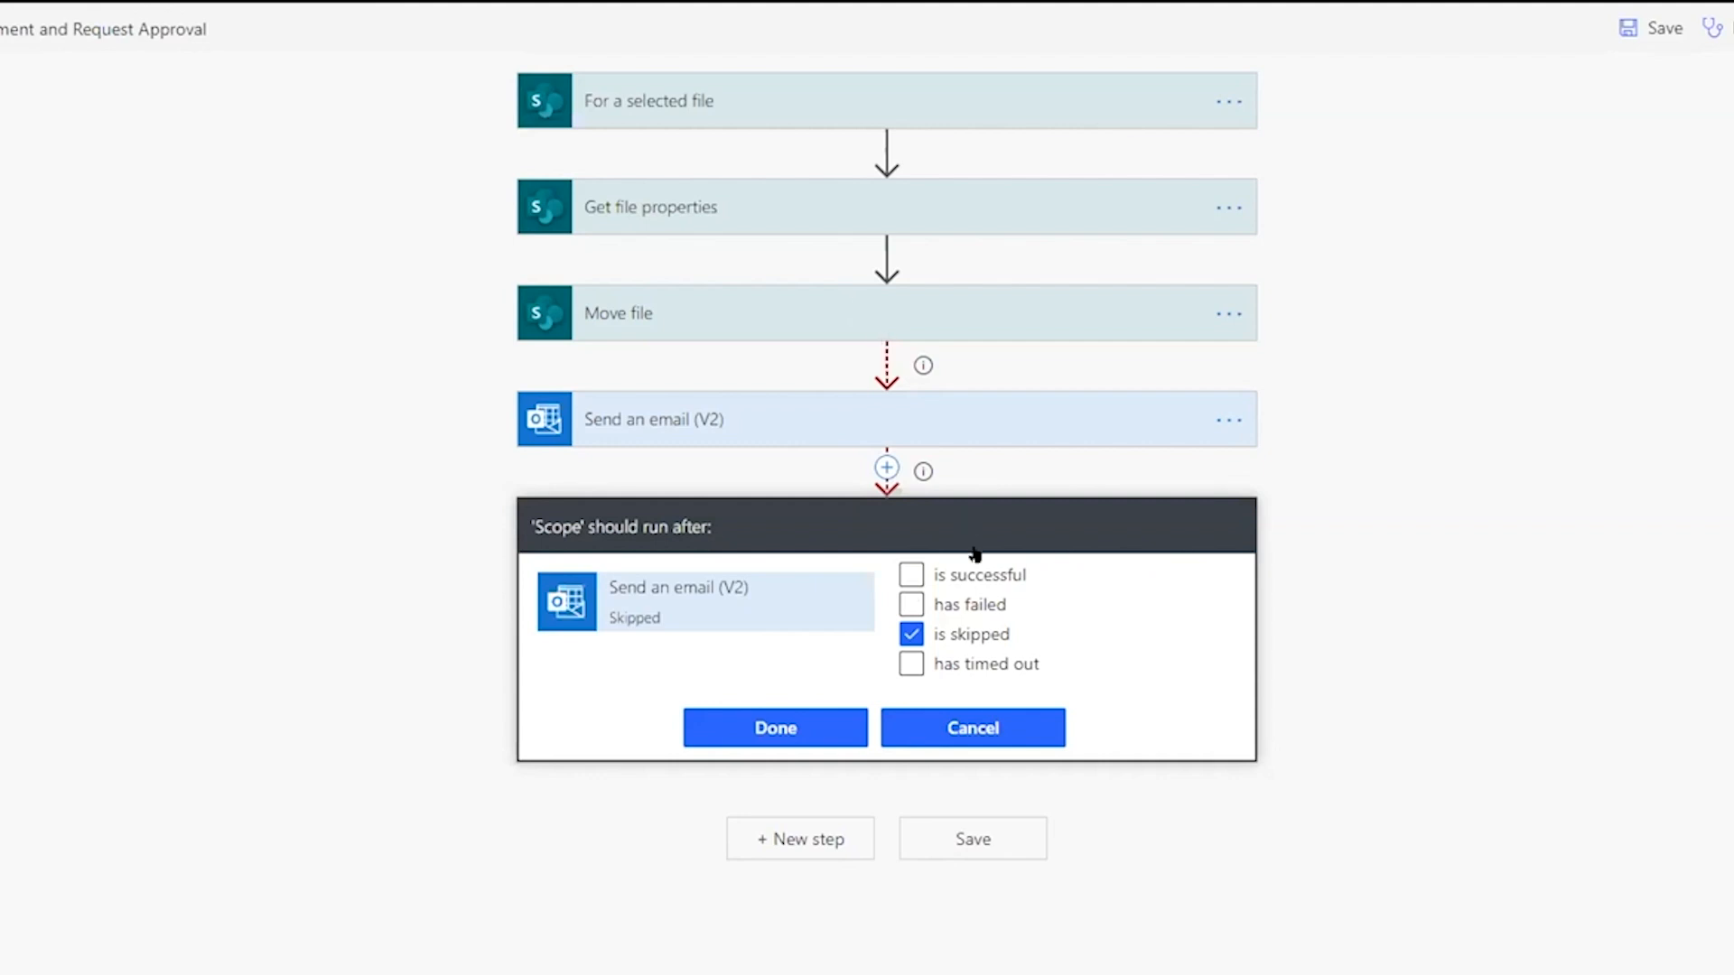
left_click(987, 725)
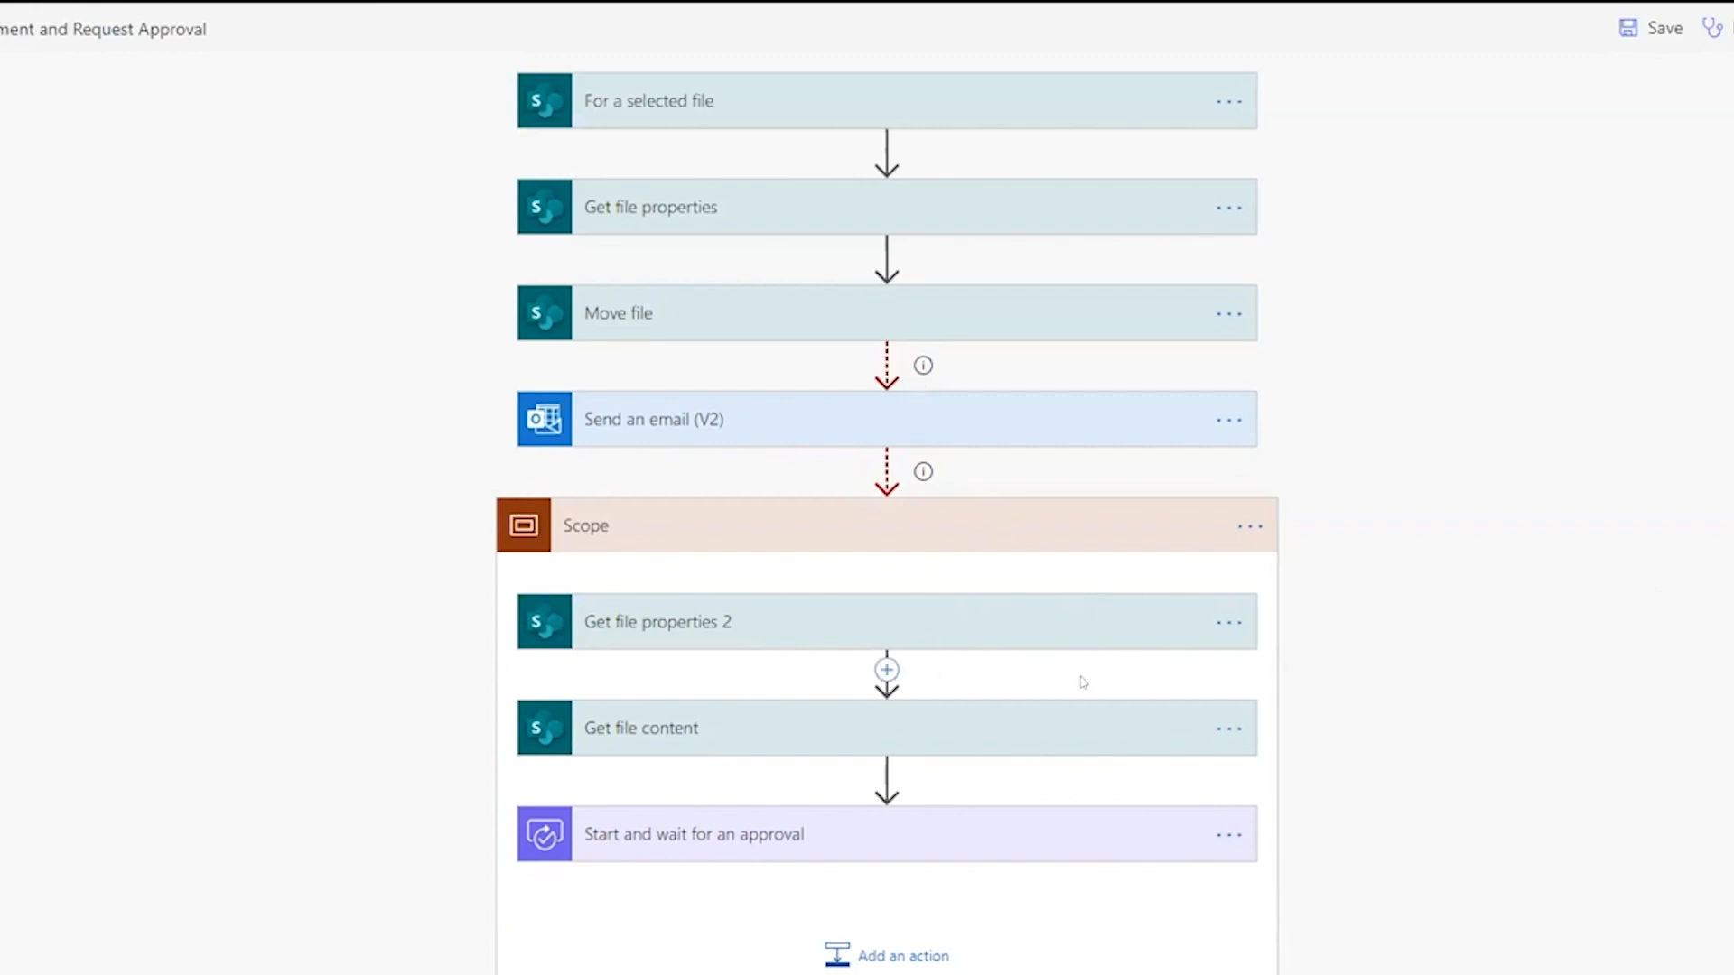
Review the settings of Get file properties 2 and of Get file content with its advanced options inside the Scope.
left_click(1006, 638)
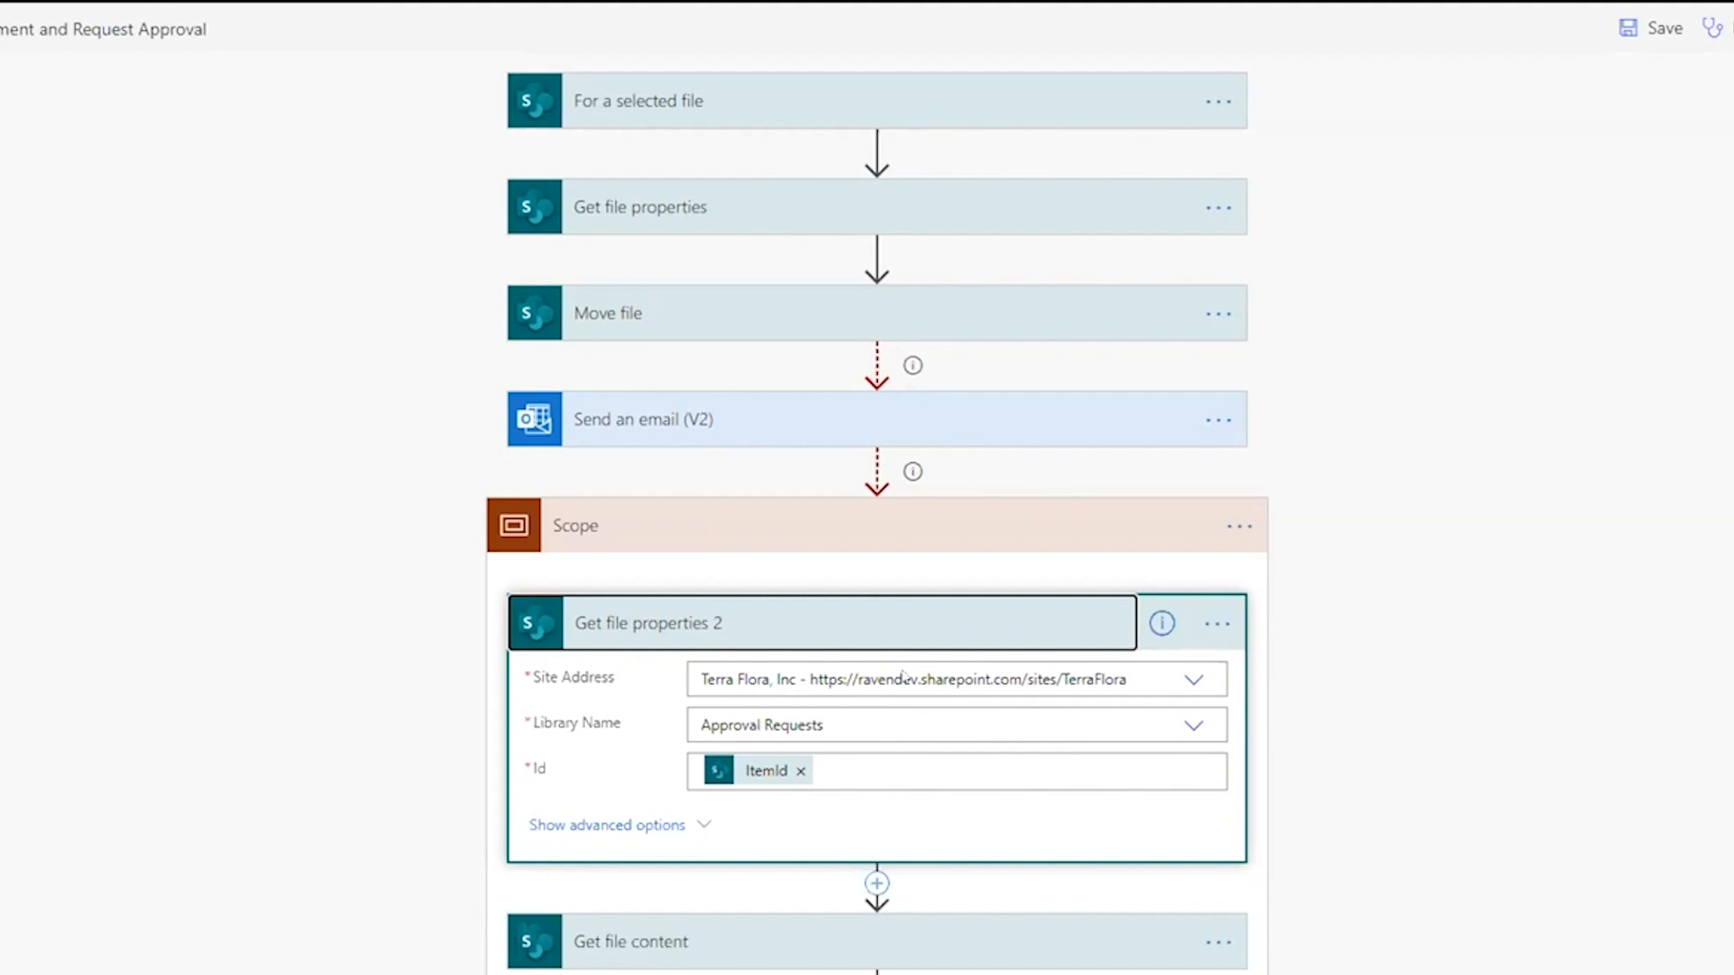
left_click(1010, 639)
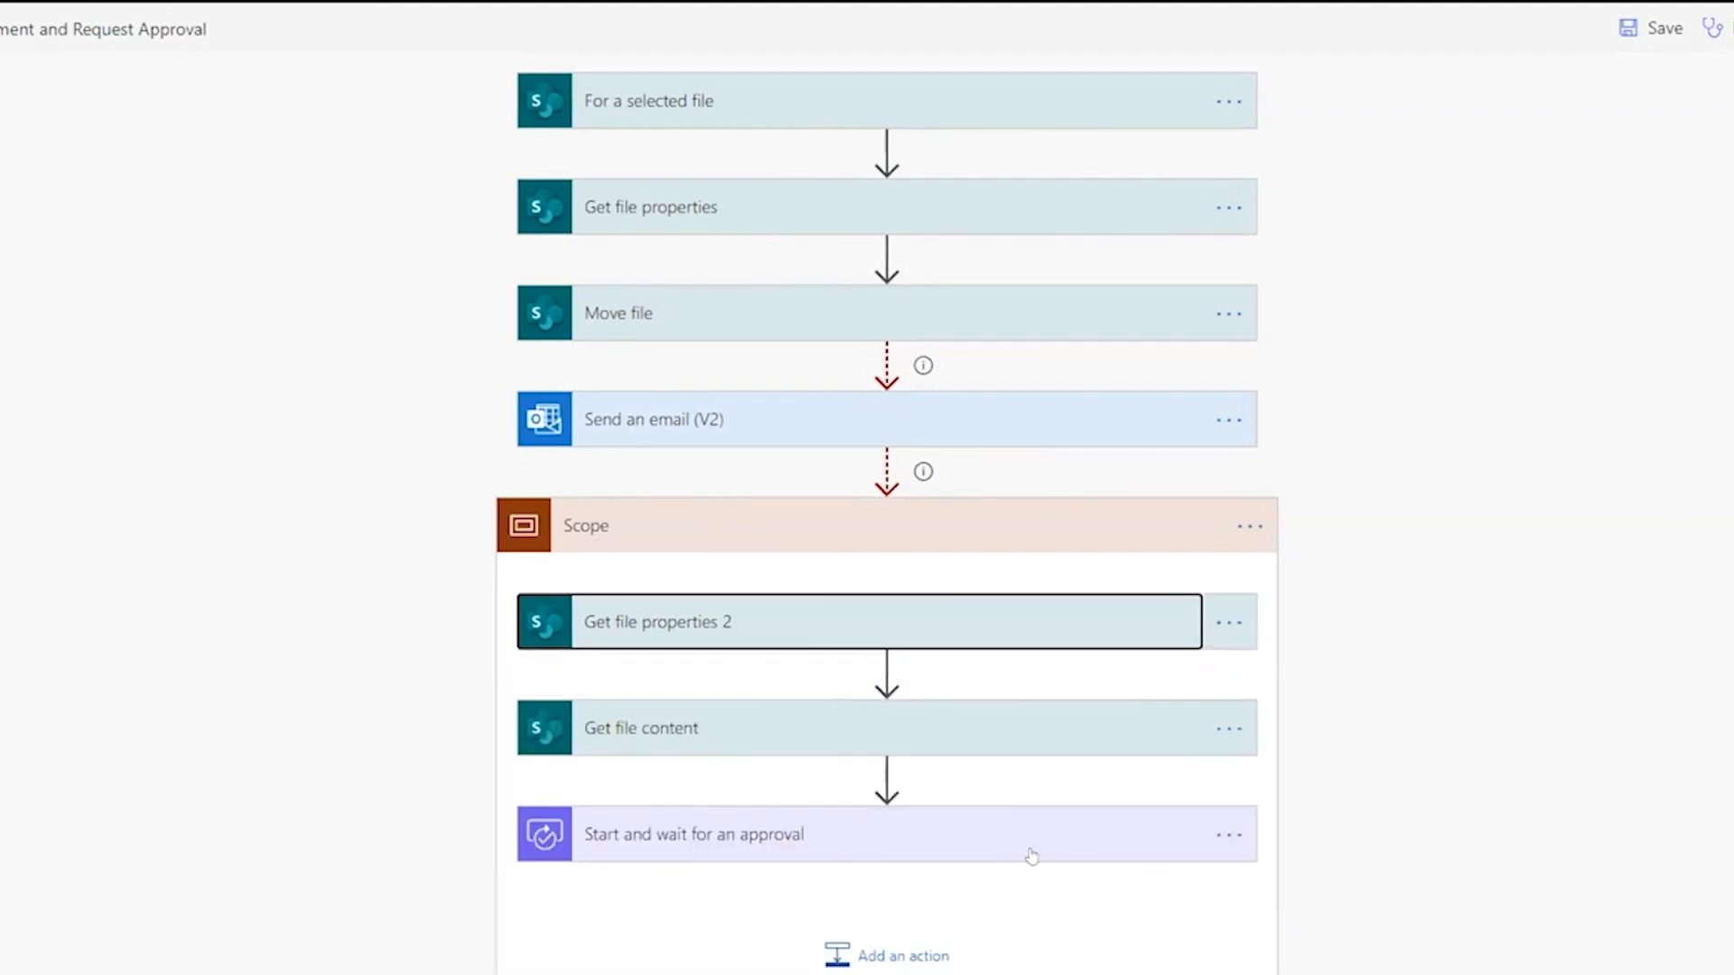
left_click(817, 723)
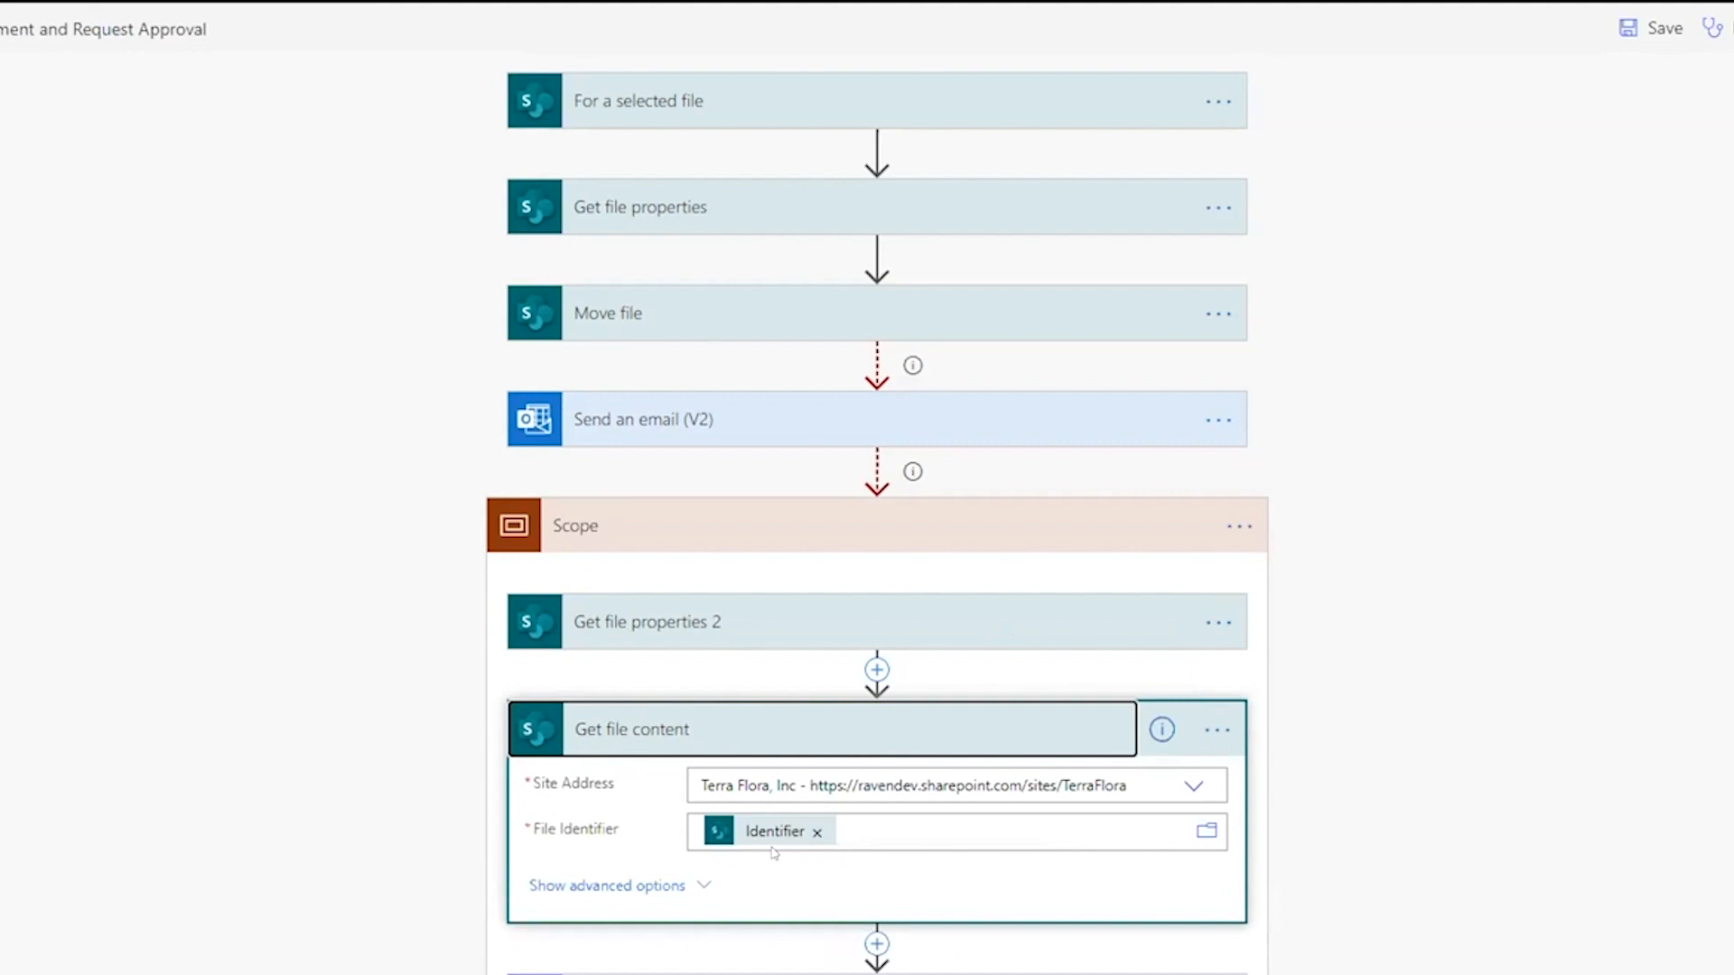
left_click(606, 885)
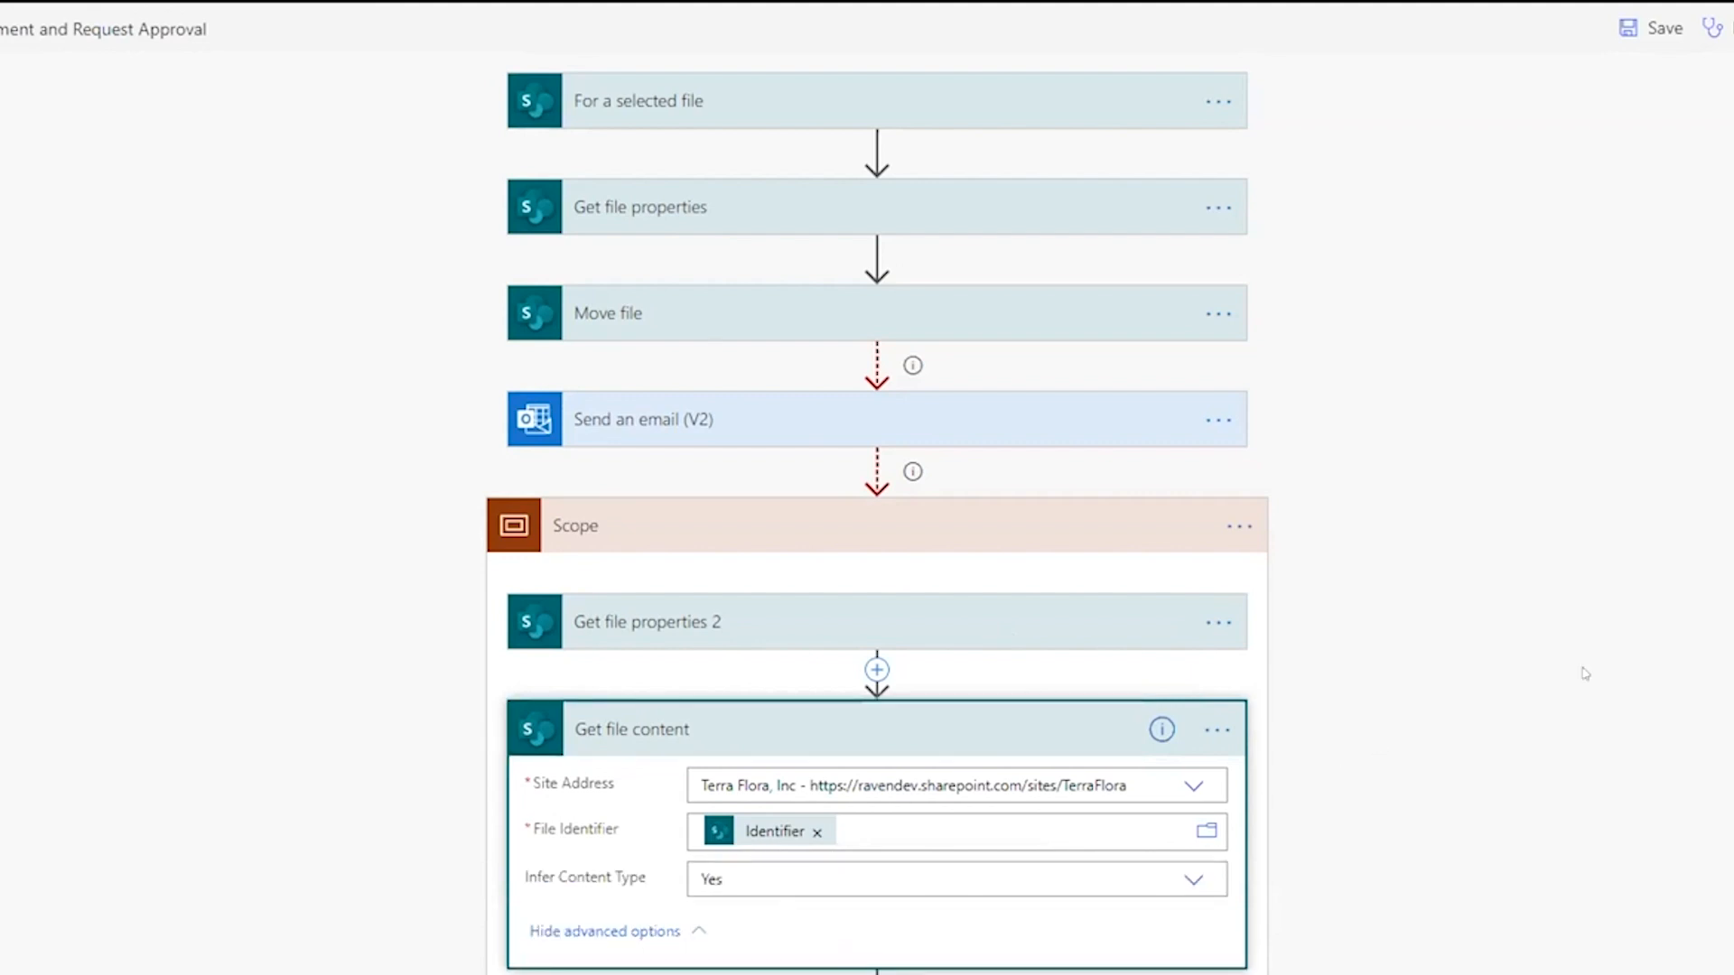
scroll(1148, 678, "down", 3)
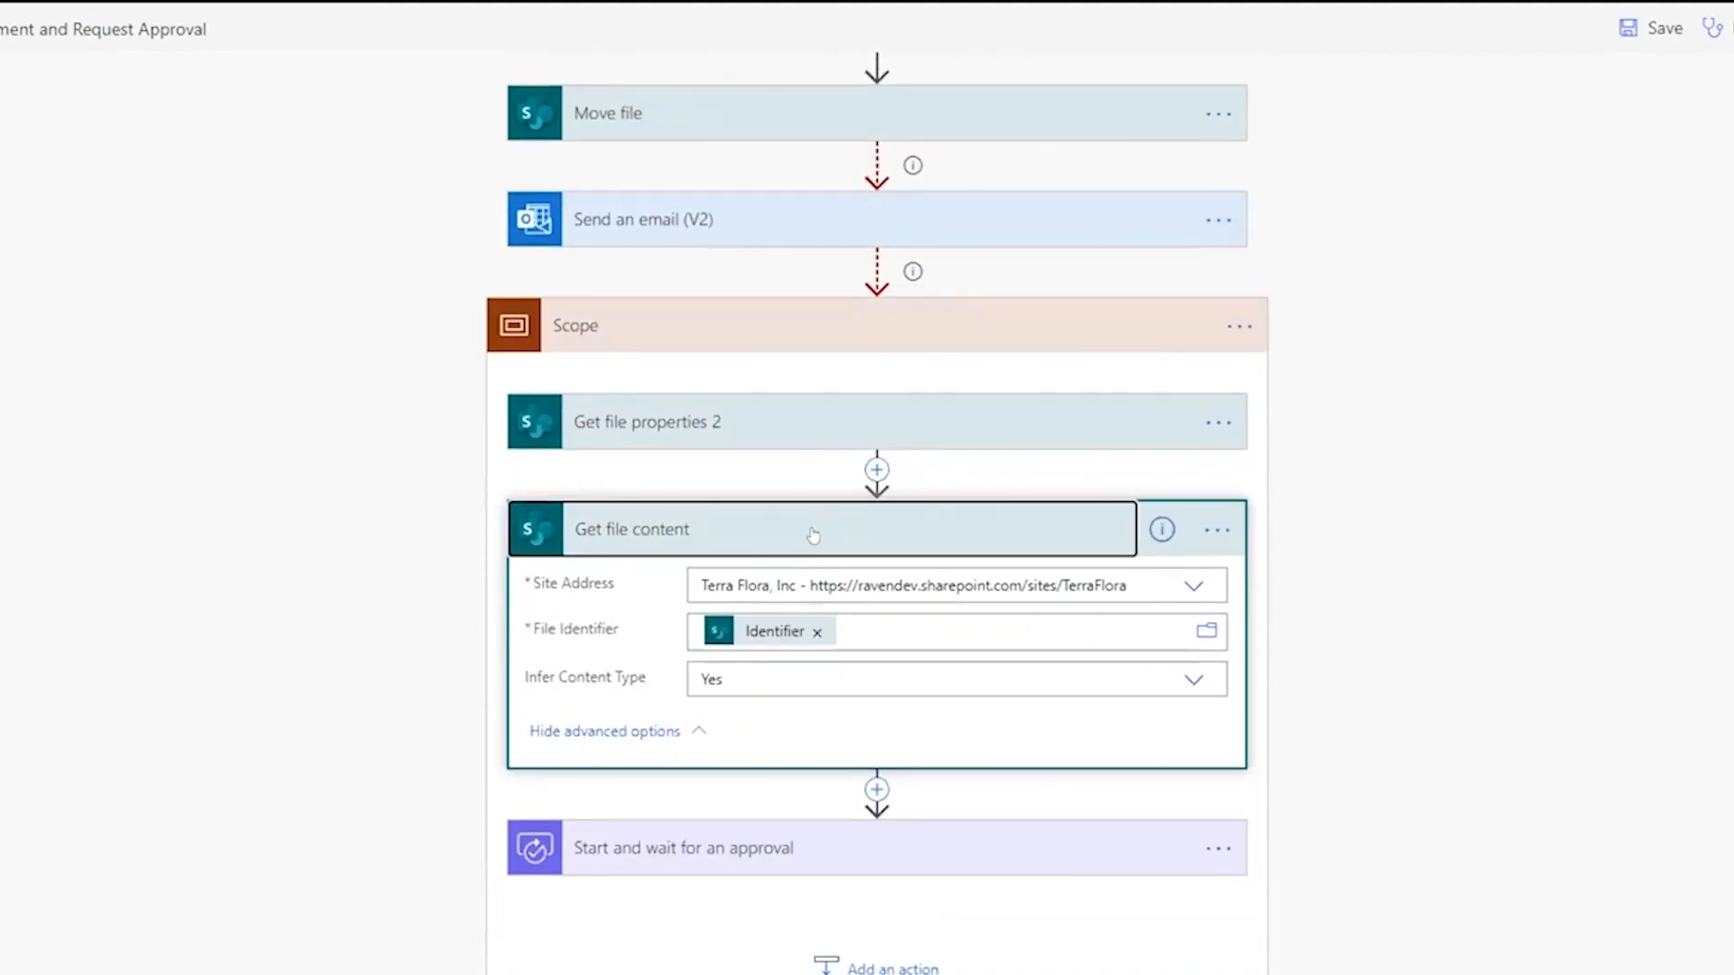
left_click(812, 534)
Expand the Start and wait for an approval action and review its approval type, title, assignee and details.
left_click(859, 838)
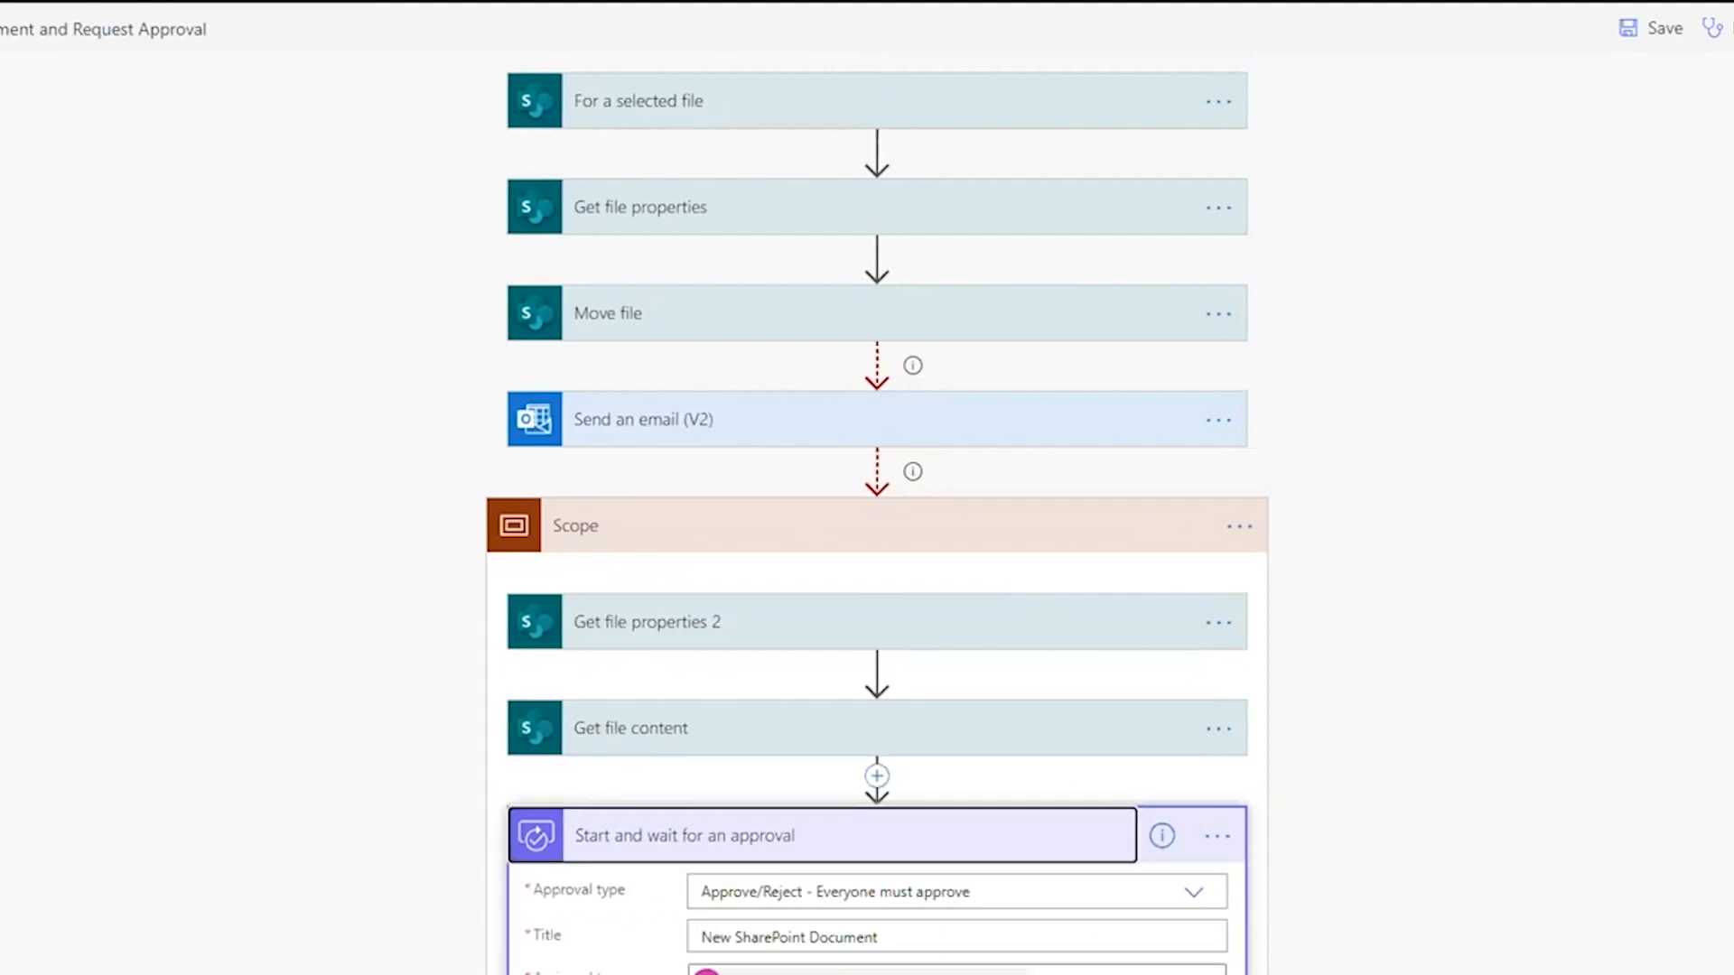
scroll(877, 513, "down", 4)
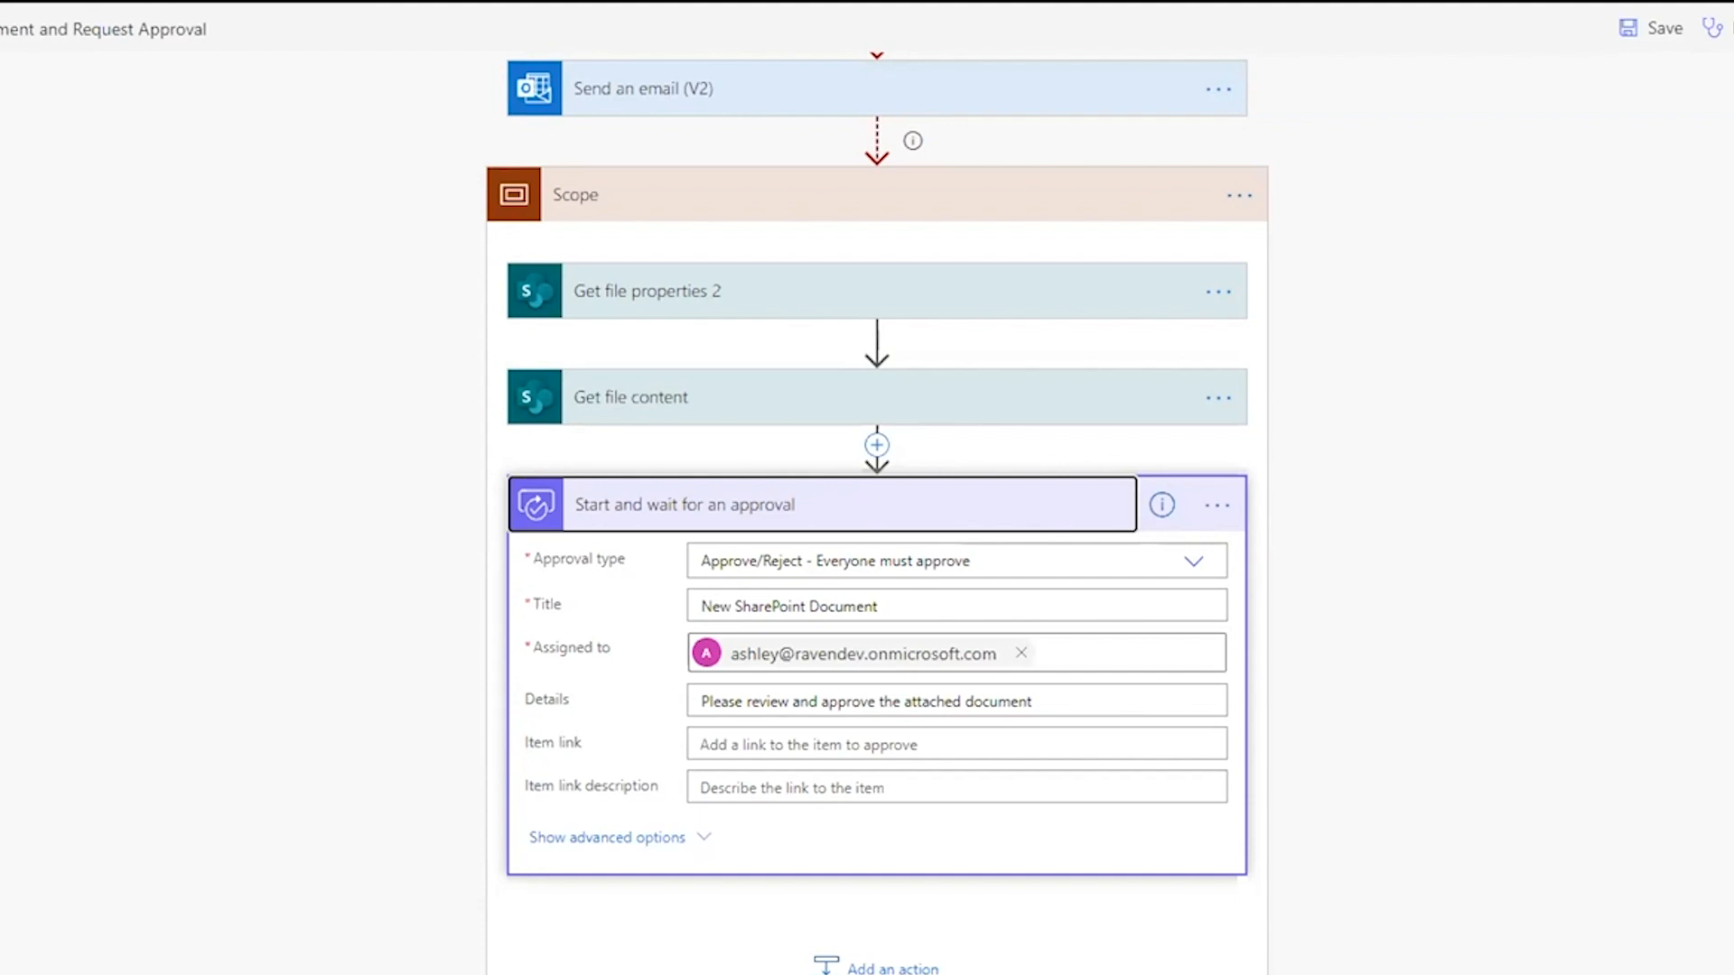
Try extending the approval's Details text with several blank lines, and remove them again.
left_click(1091, 697)
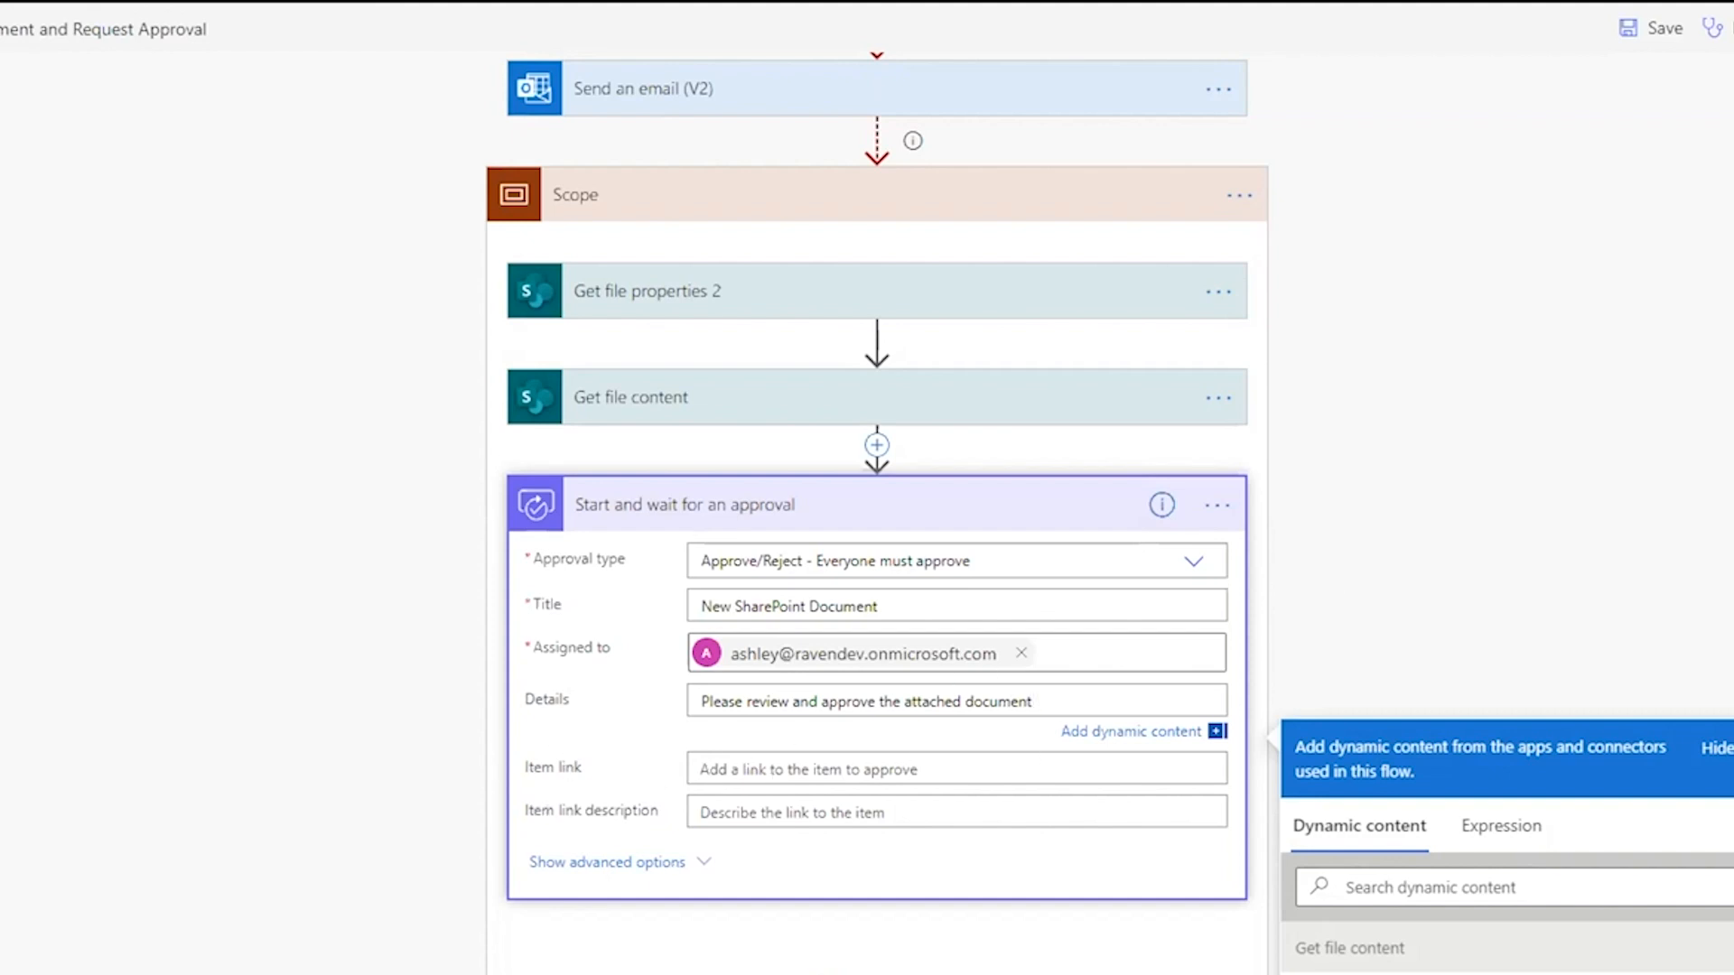
scroll(1654, 327, "down", 3)
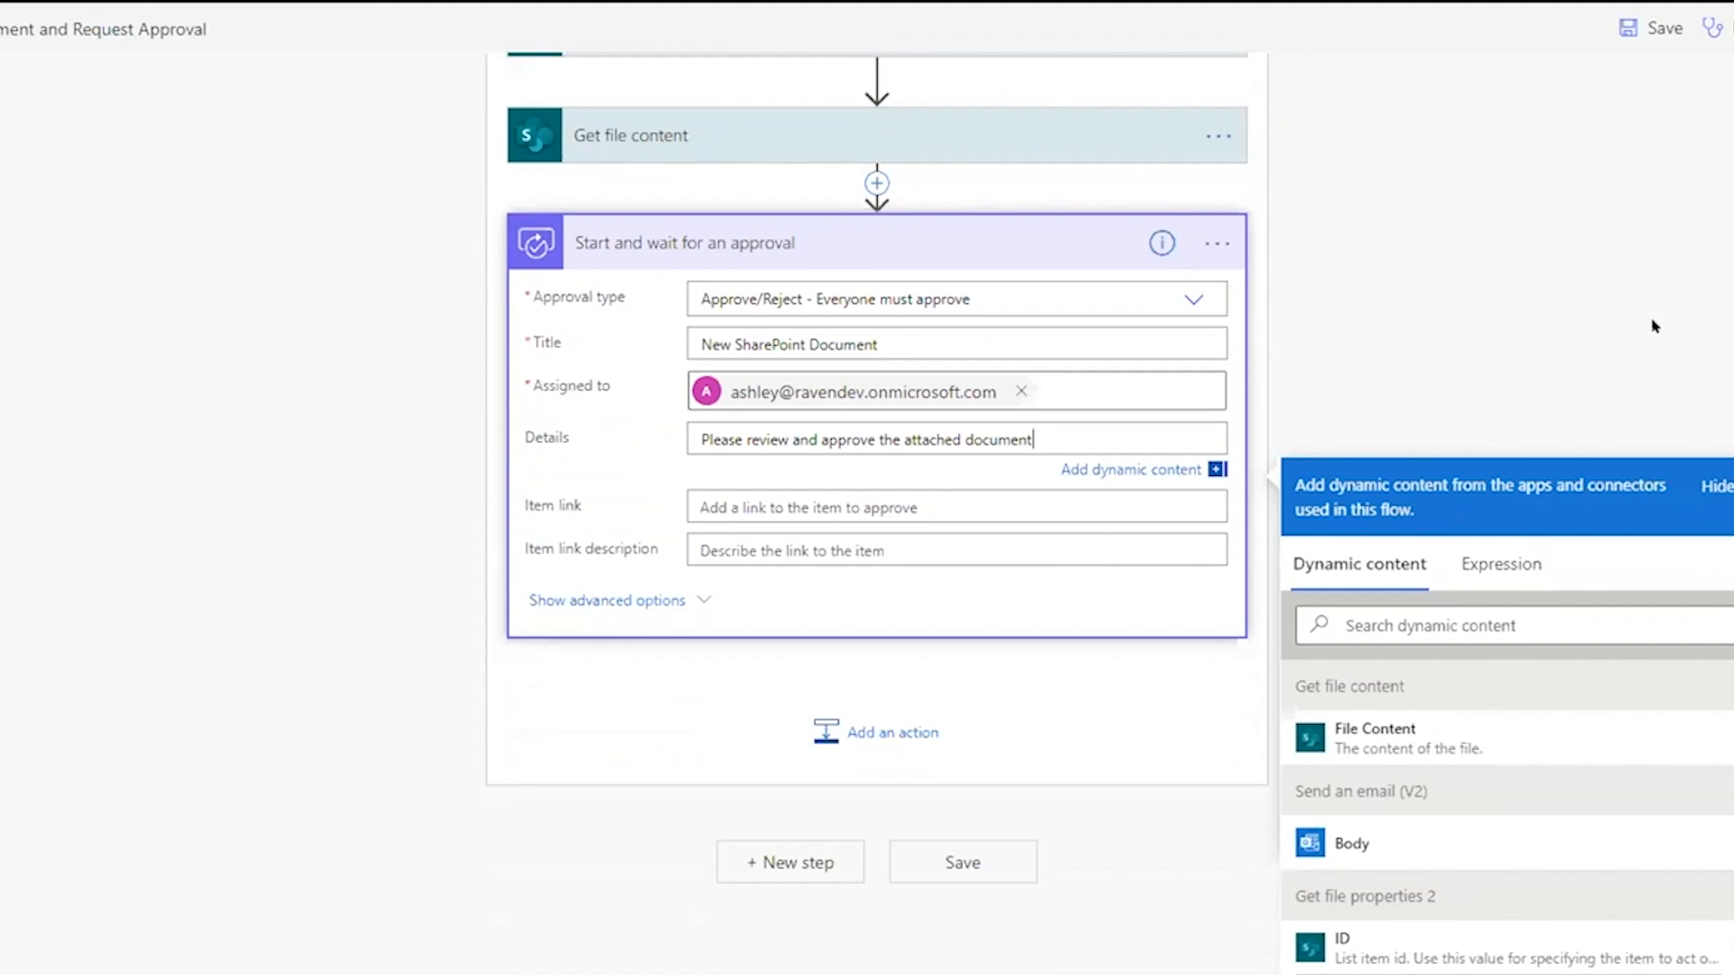
key("Return")
key("Return")
key("Return")
key("Return")
key("Return")
key("Return")
key("Return")
key("Return")
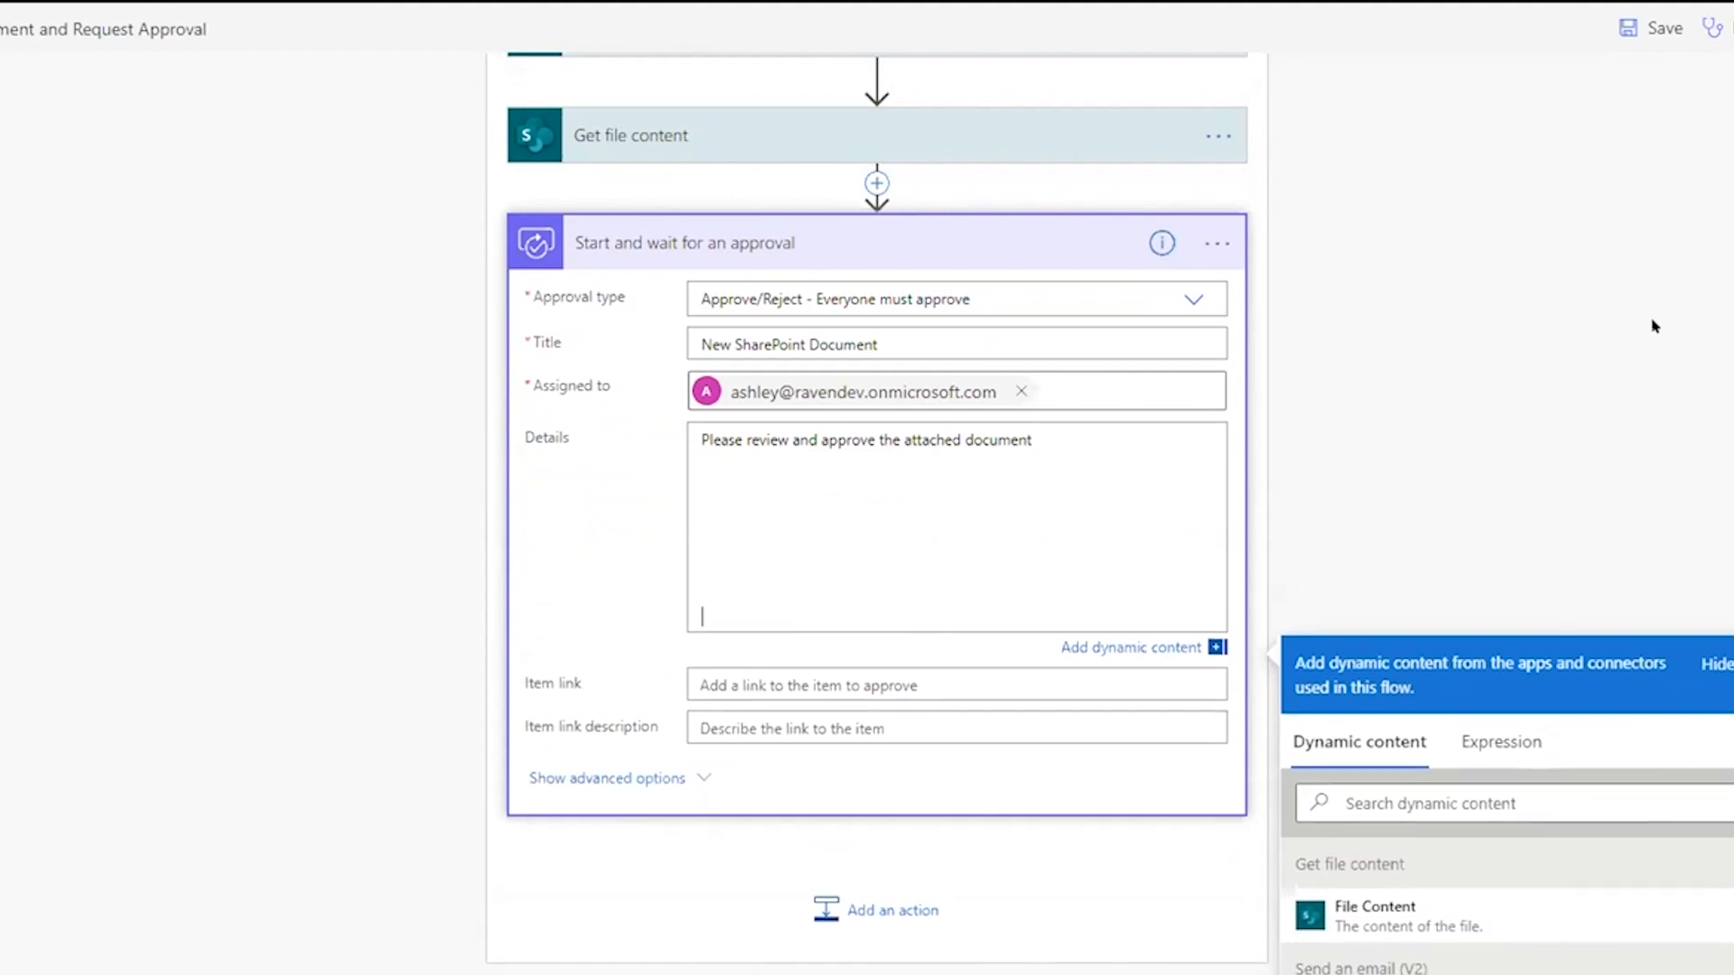
key("BackSpace")
key("BackSpace")
key("BackSpace")
key("BackSpace")
key("BackSpace")
key("BackSpace")
key("BackSpace")
key("BackSpace")
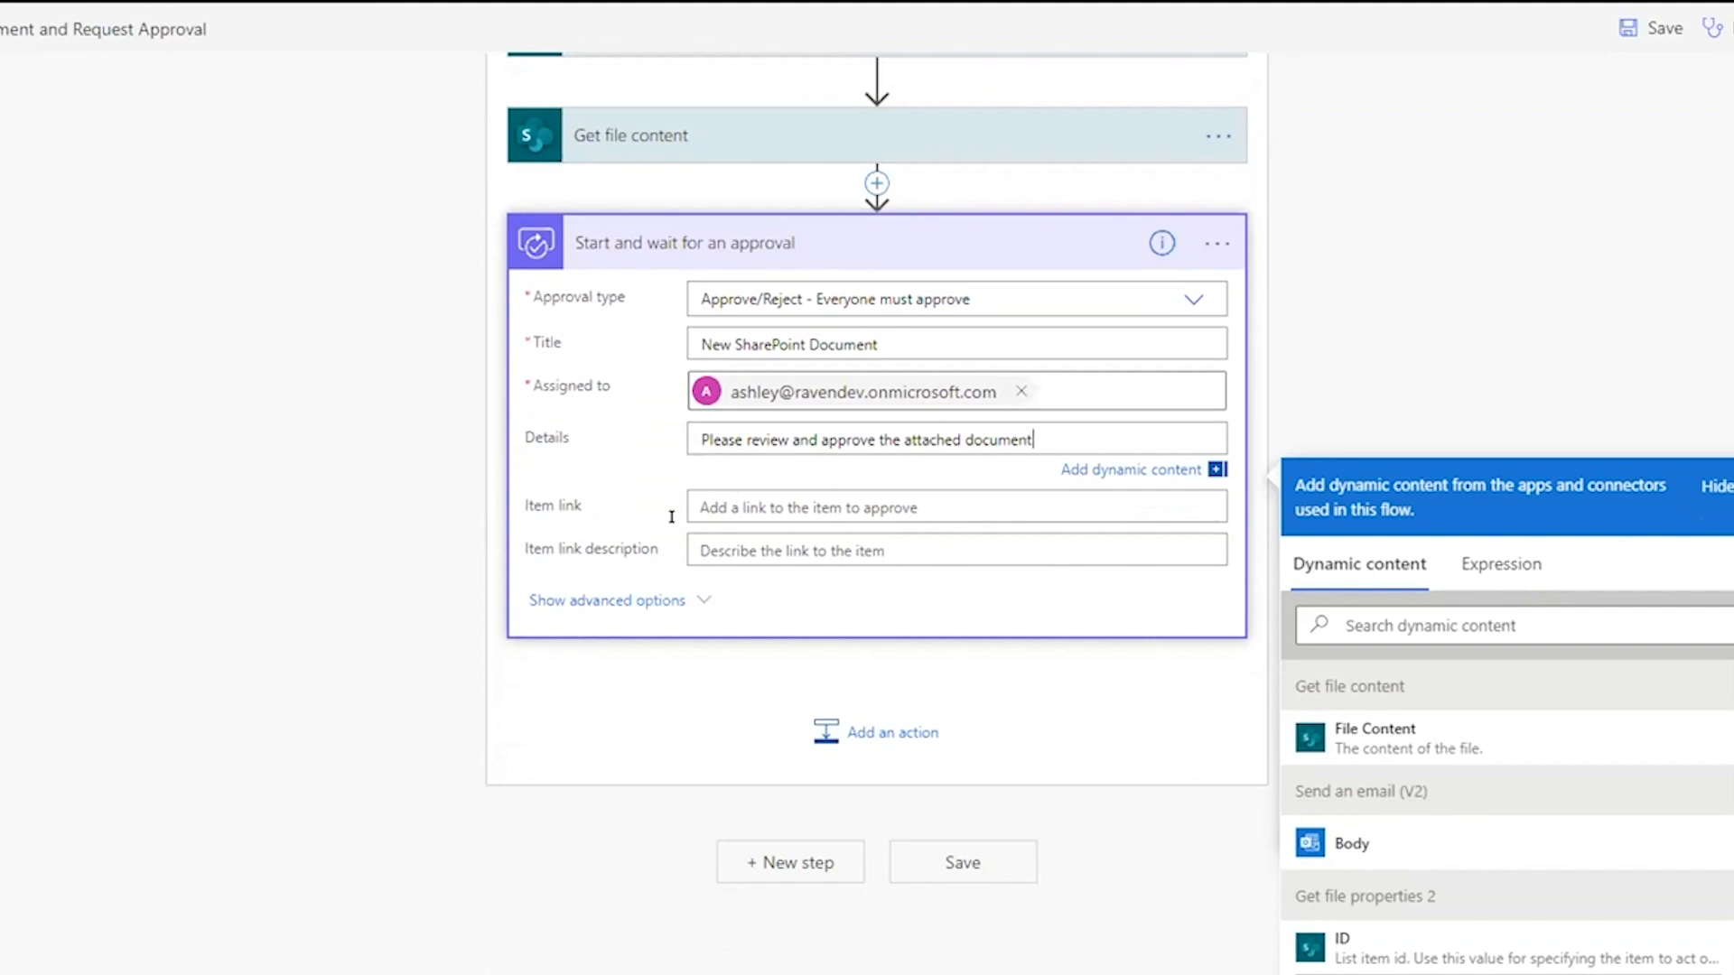
Show the approval action's advanced options and examine its requestor, notification, reassignment and attachment settings alongside Get file content.
left_click(579, 602)
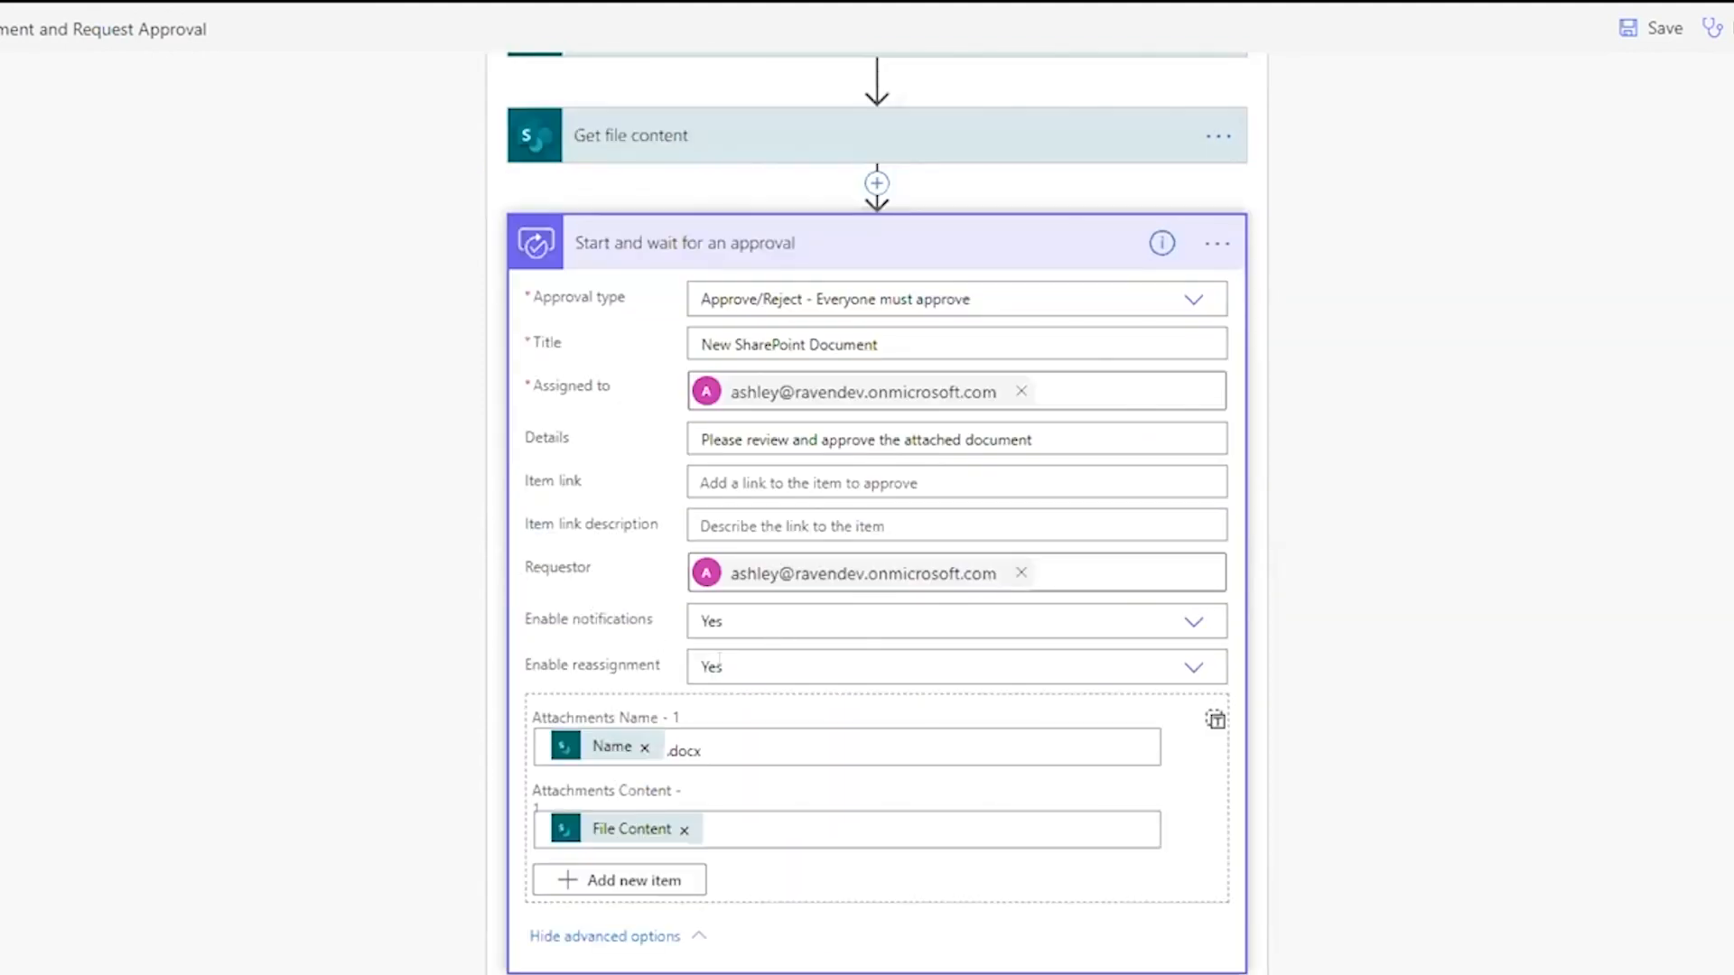
scroll(967, 608, "down", 1)
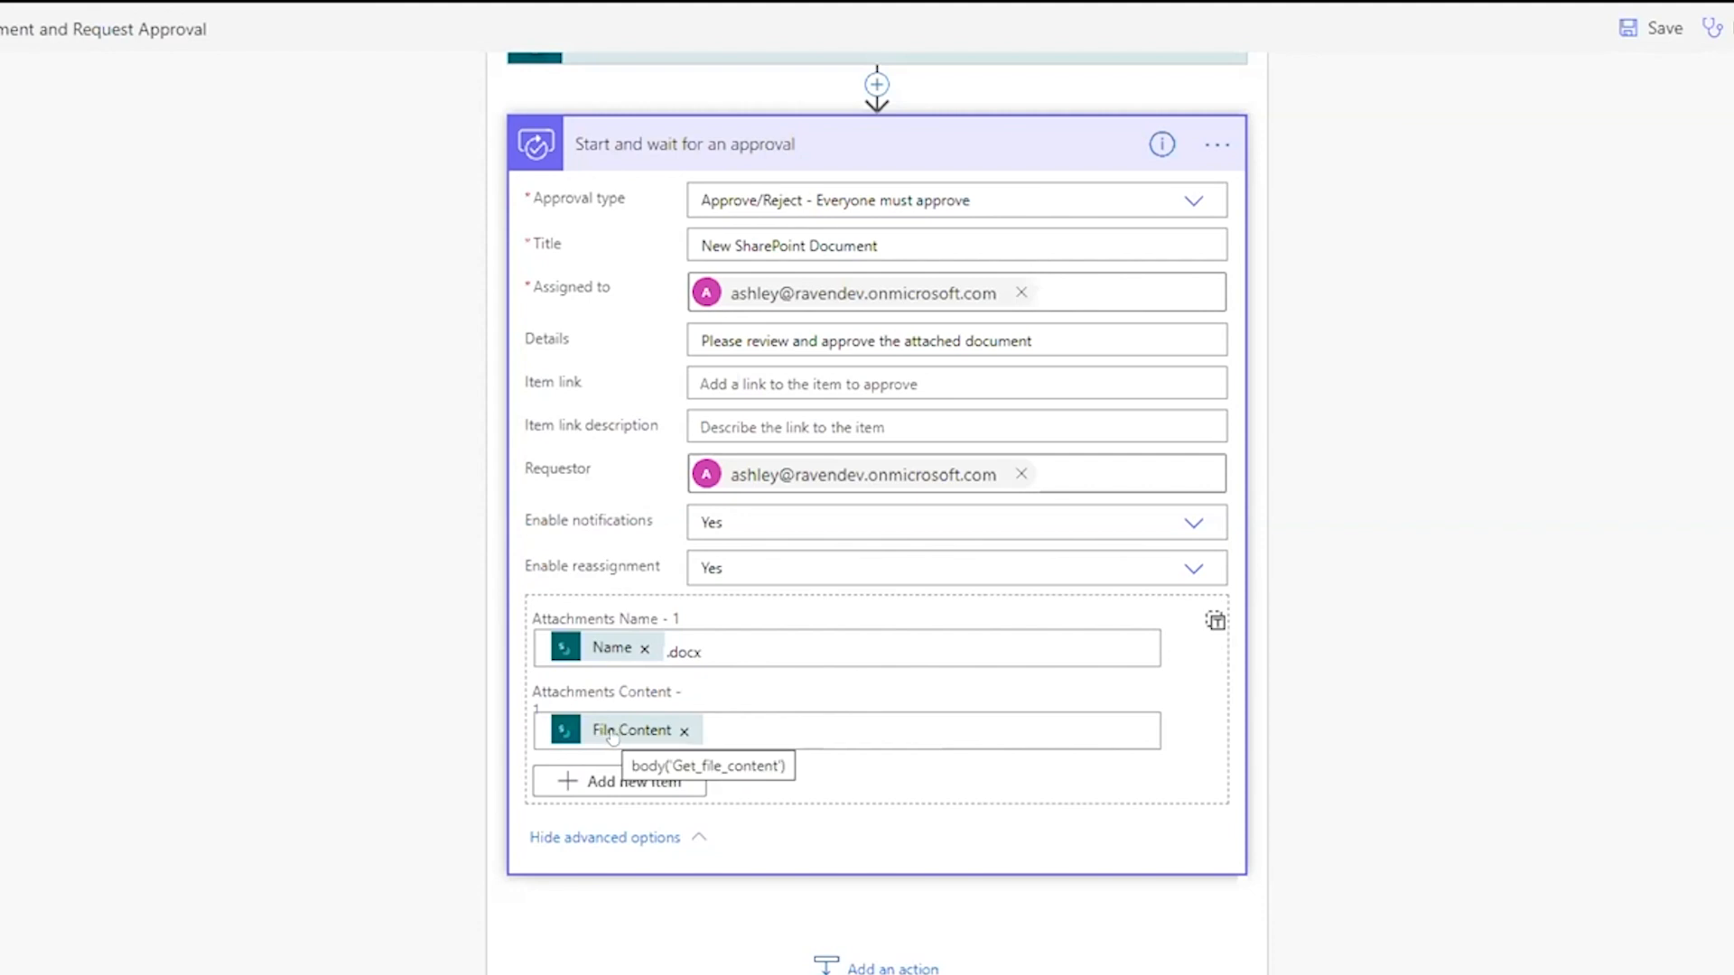
scroll(700, 208, "up", 2)
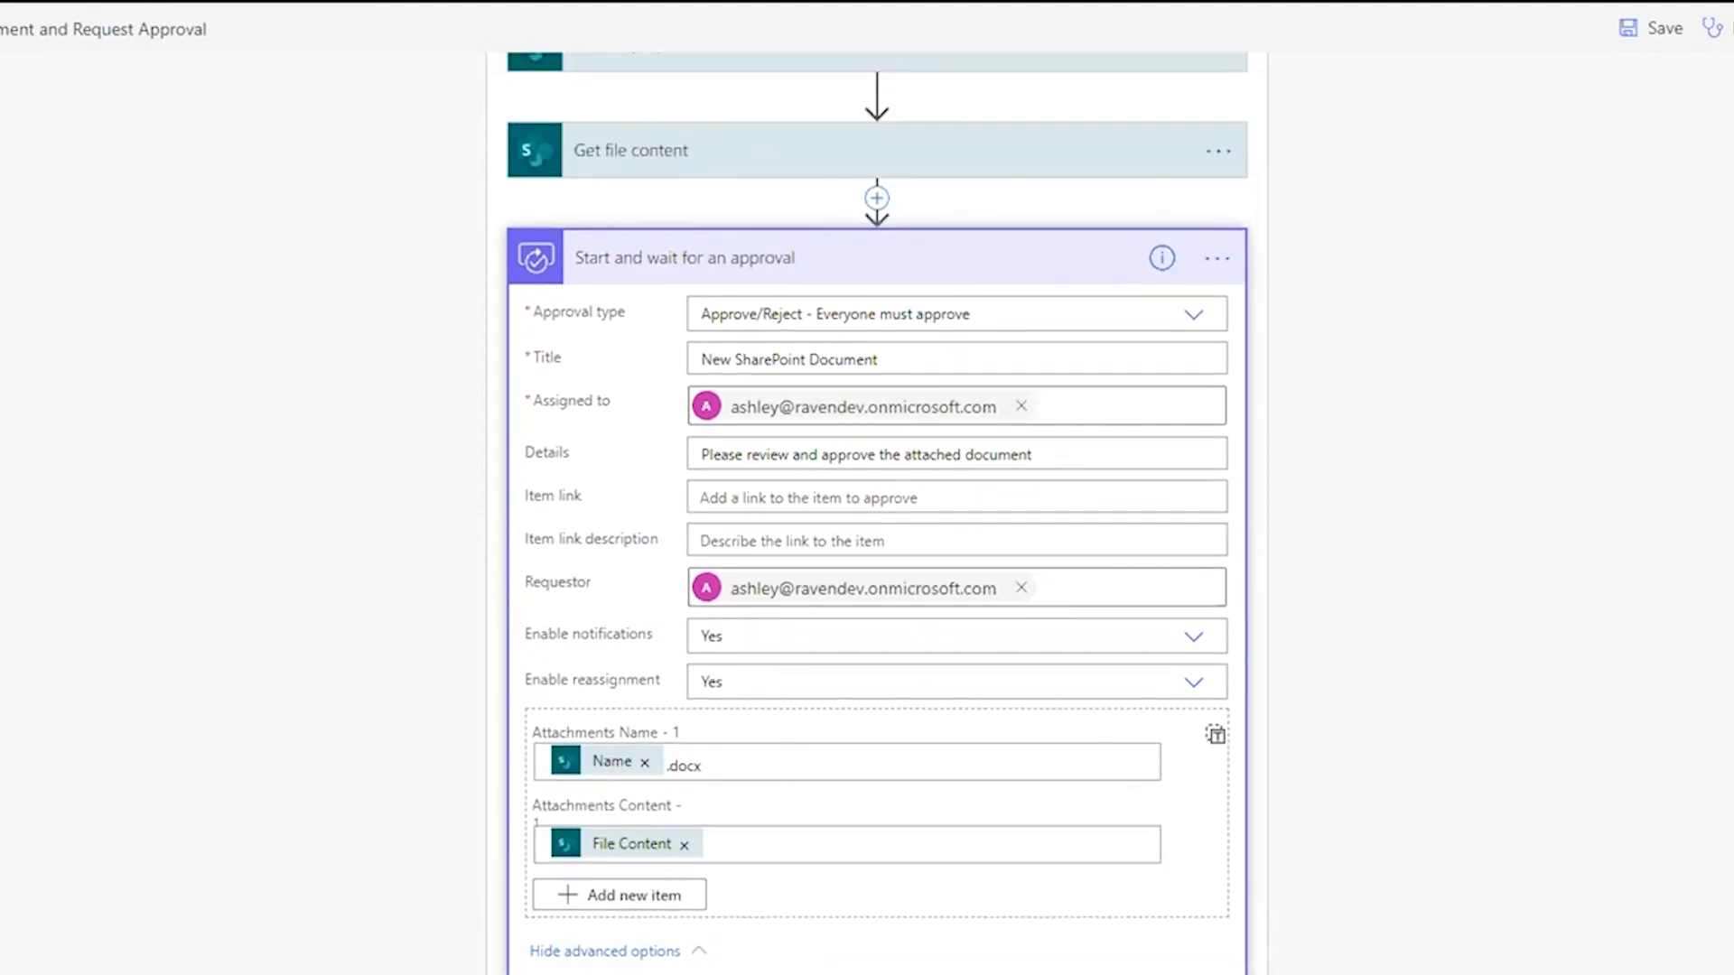
left_click(700, 207)
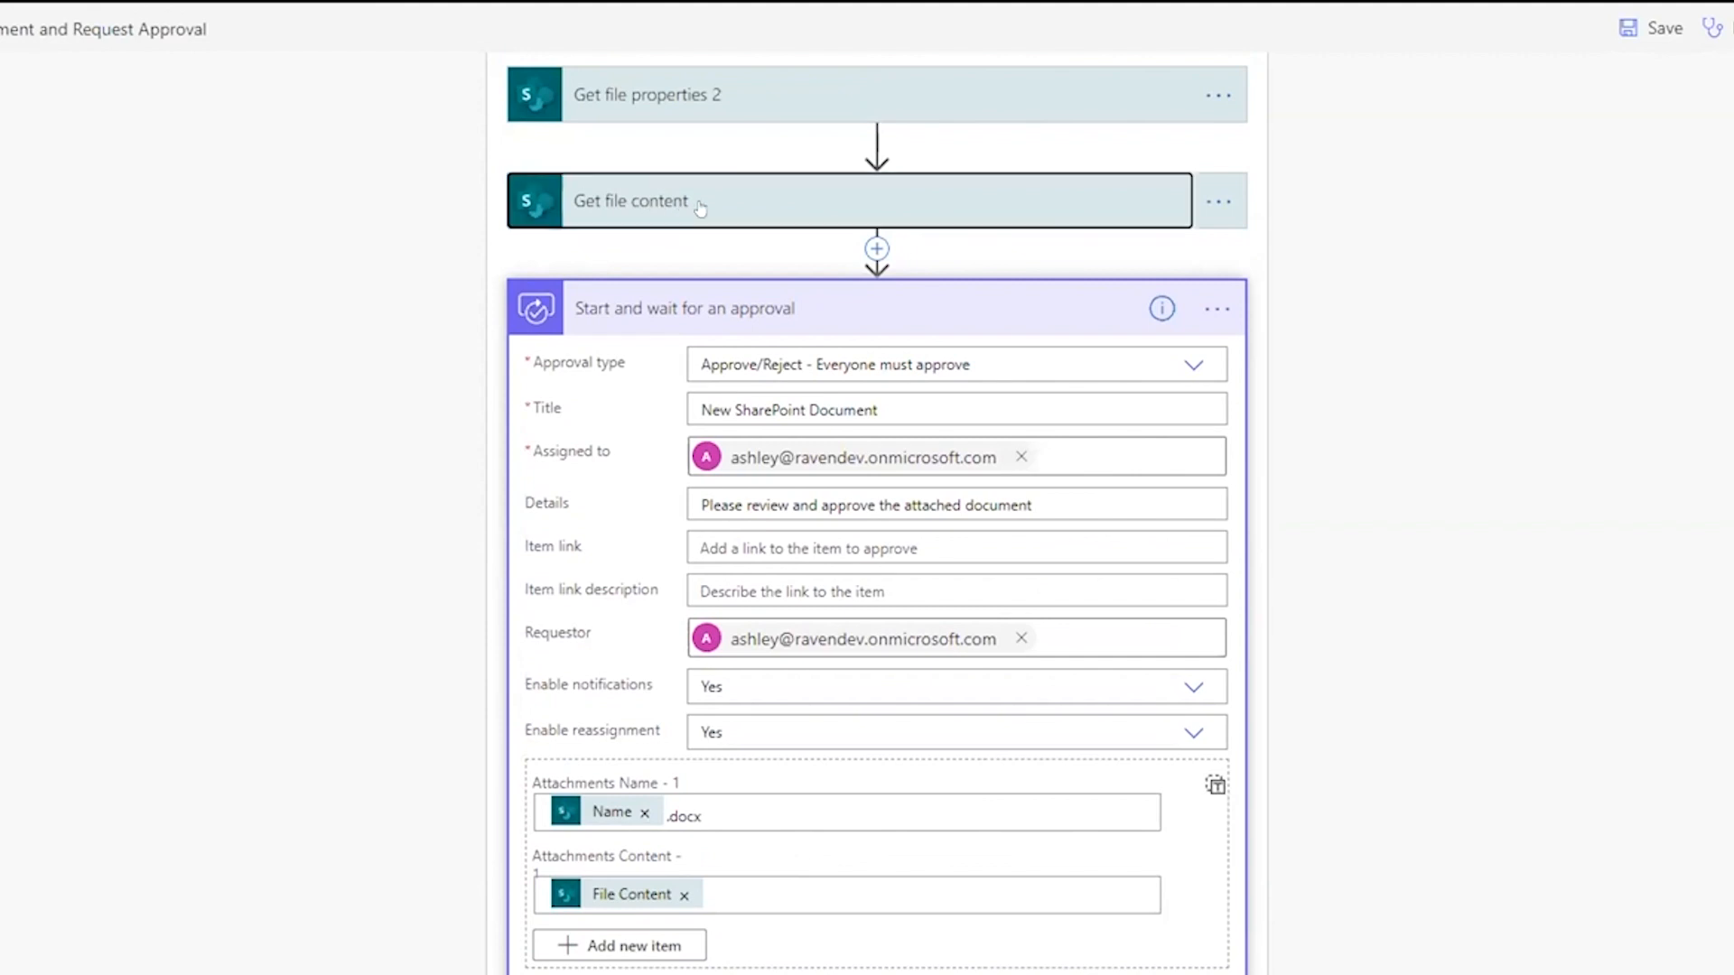
left_click(791, 187)
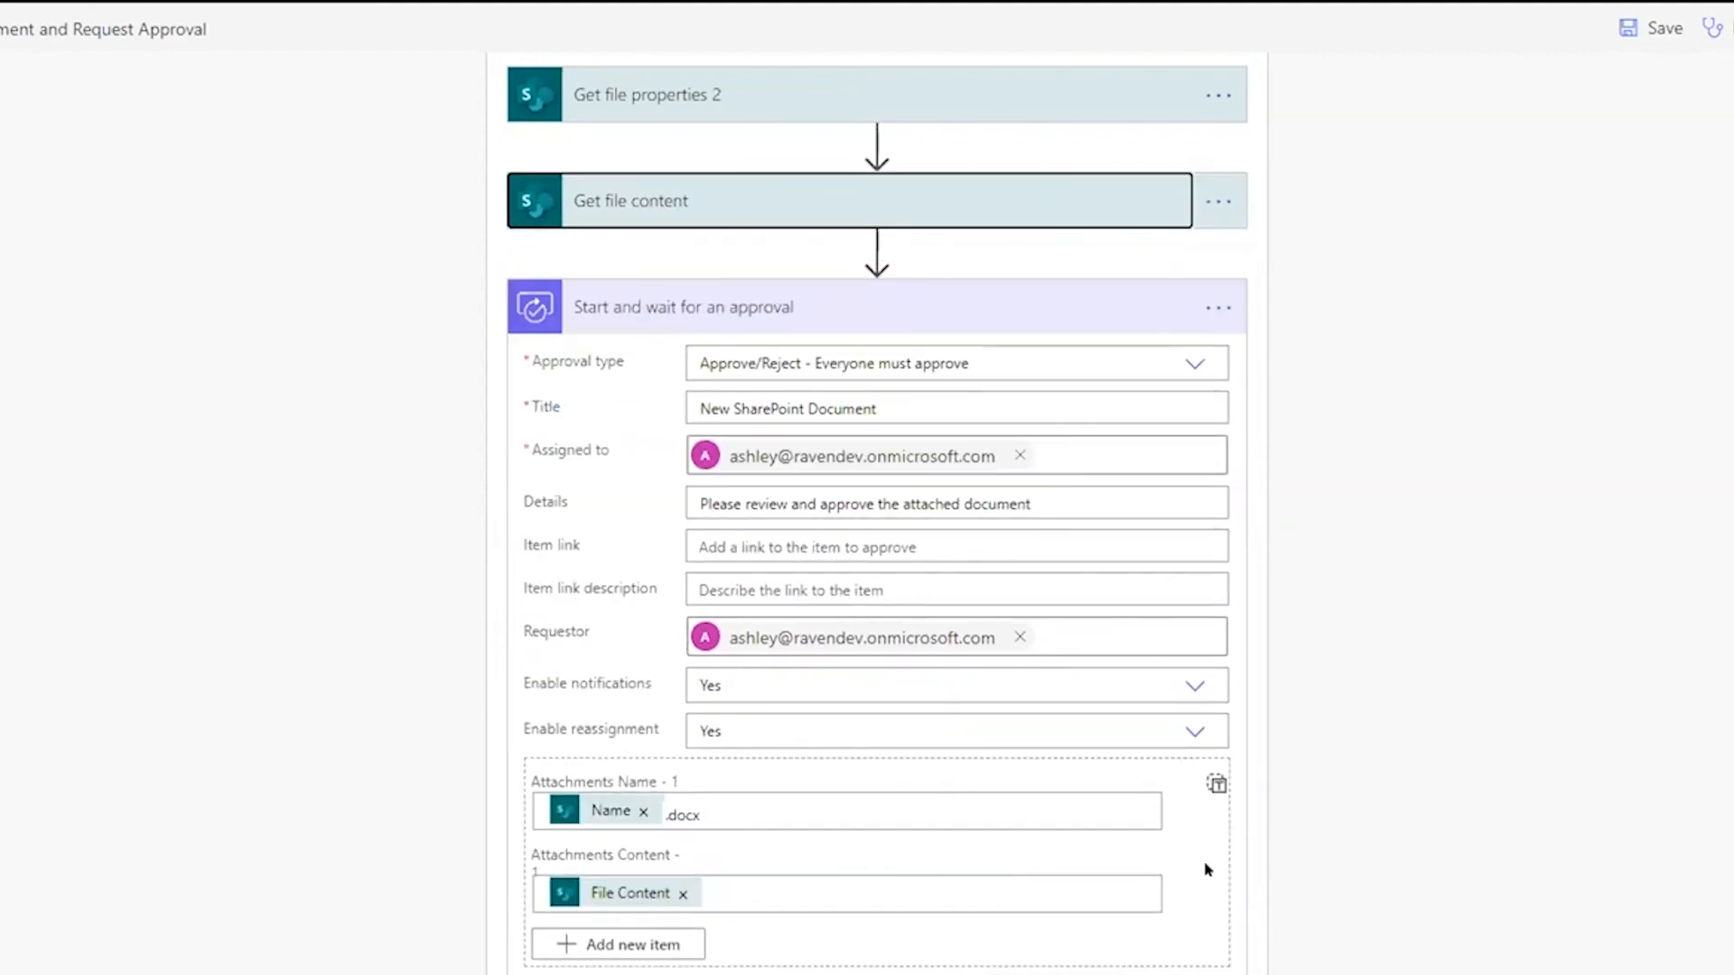
Review the approval action's remaining advanced settings, including the attachment name and content, and collapse the Scope.
scroll(876, 510, "down", 2)
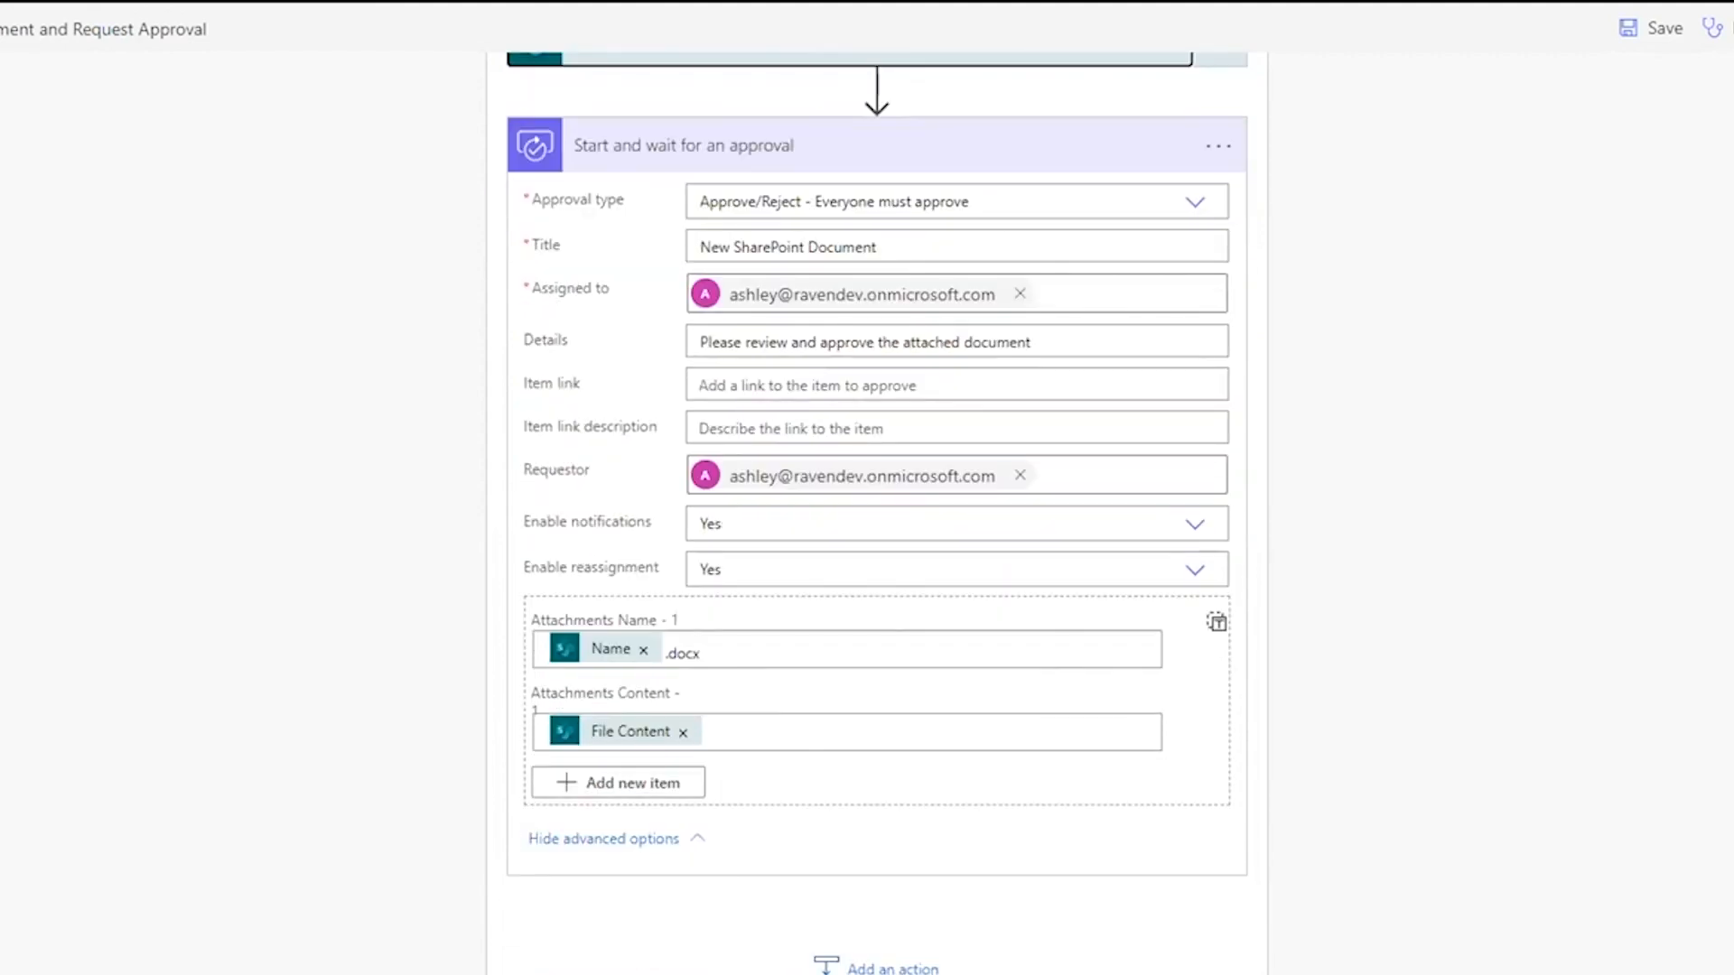
scroll(876, 451, "up", 3)
left_click(633, 355)
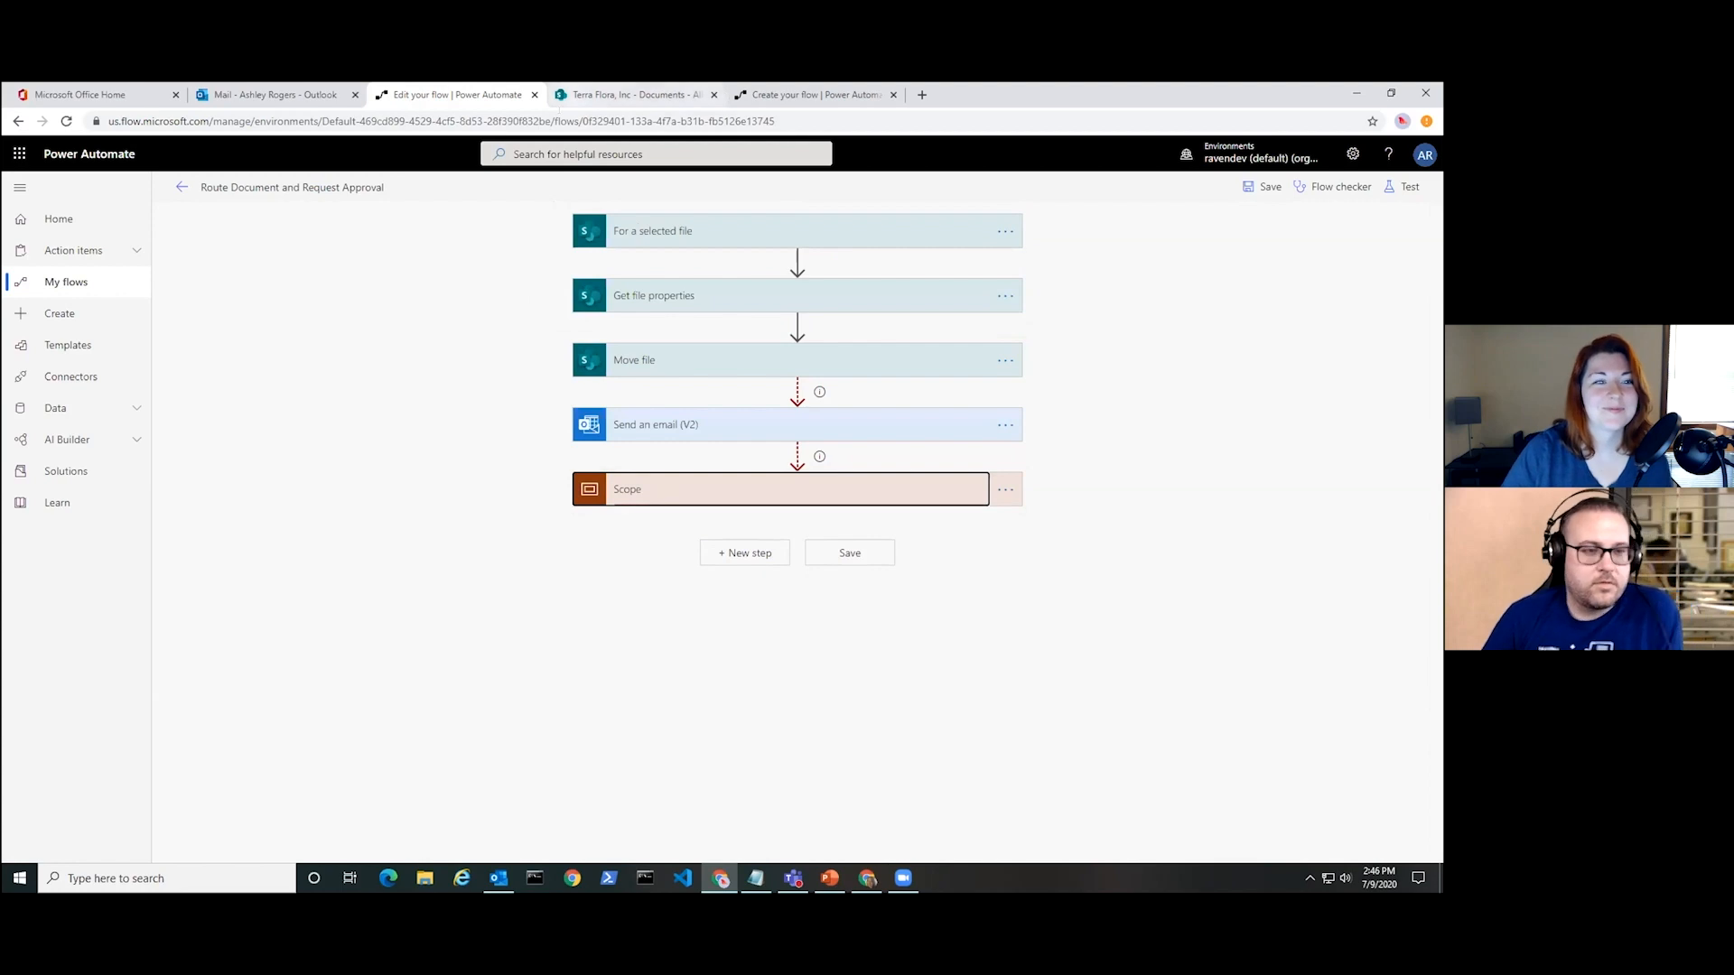
Switch to the Terra Flora SharePoint site and check the Approval Requests library, returning to the Documents library.
key("ctrl+Tab")
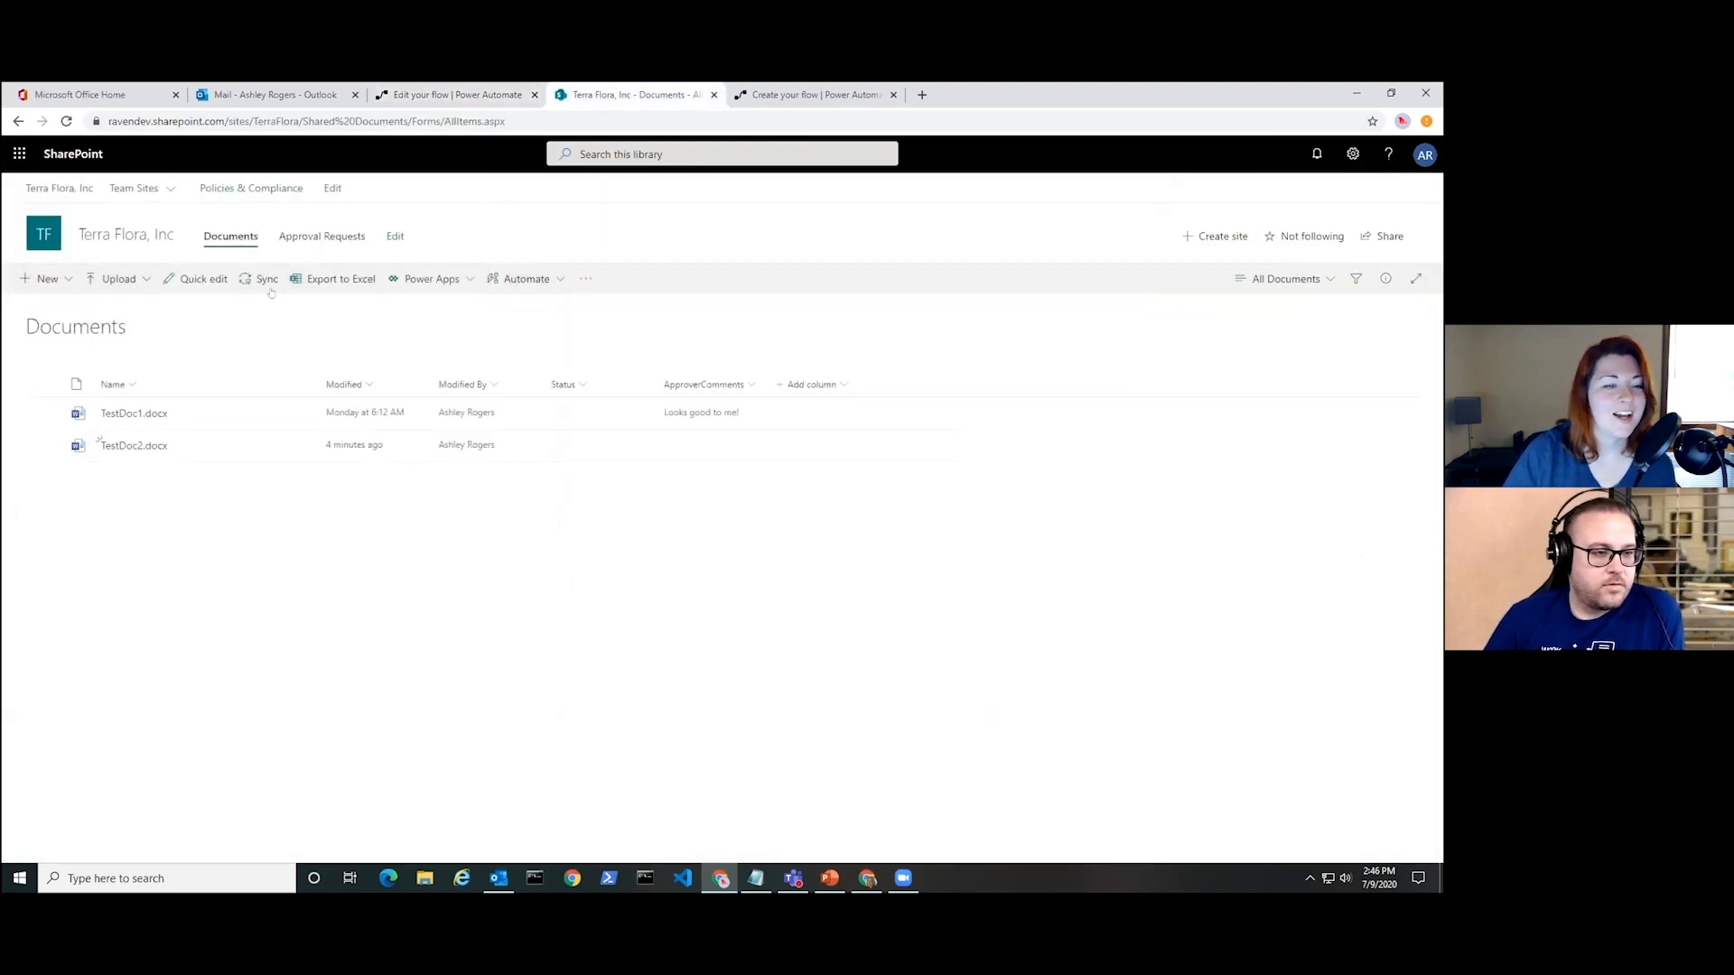
left_click(322, 235)
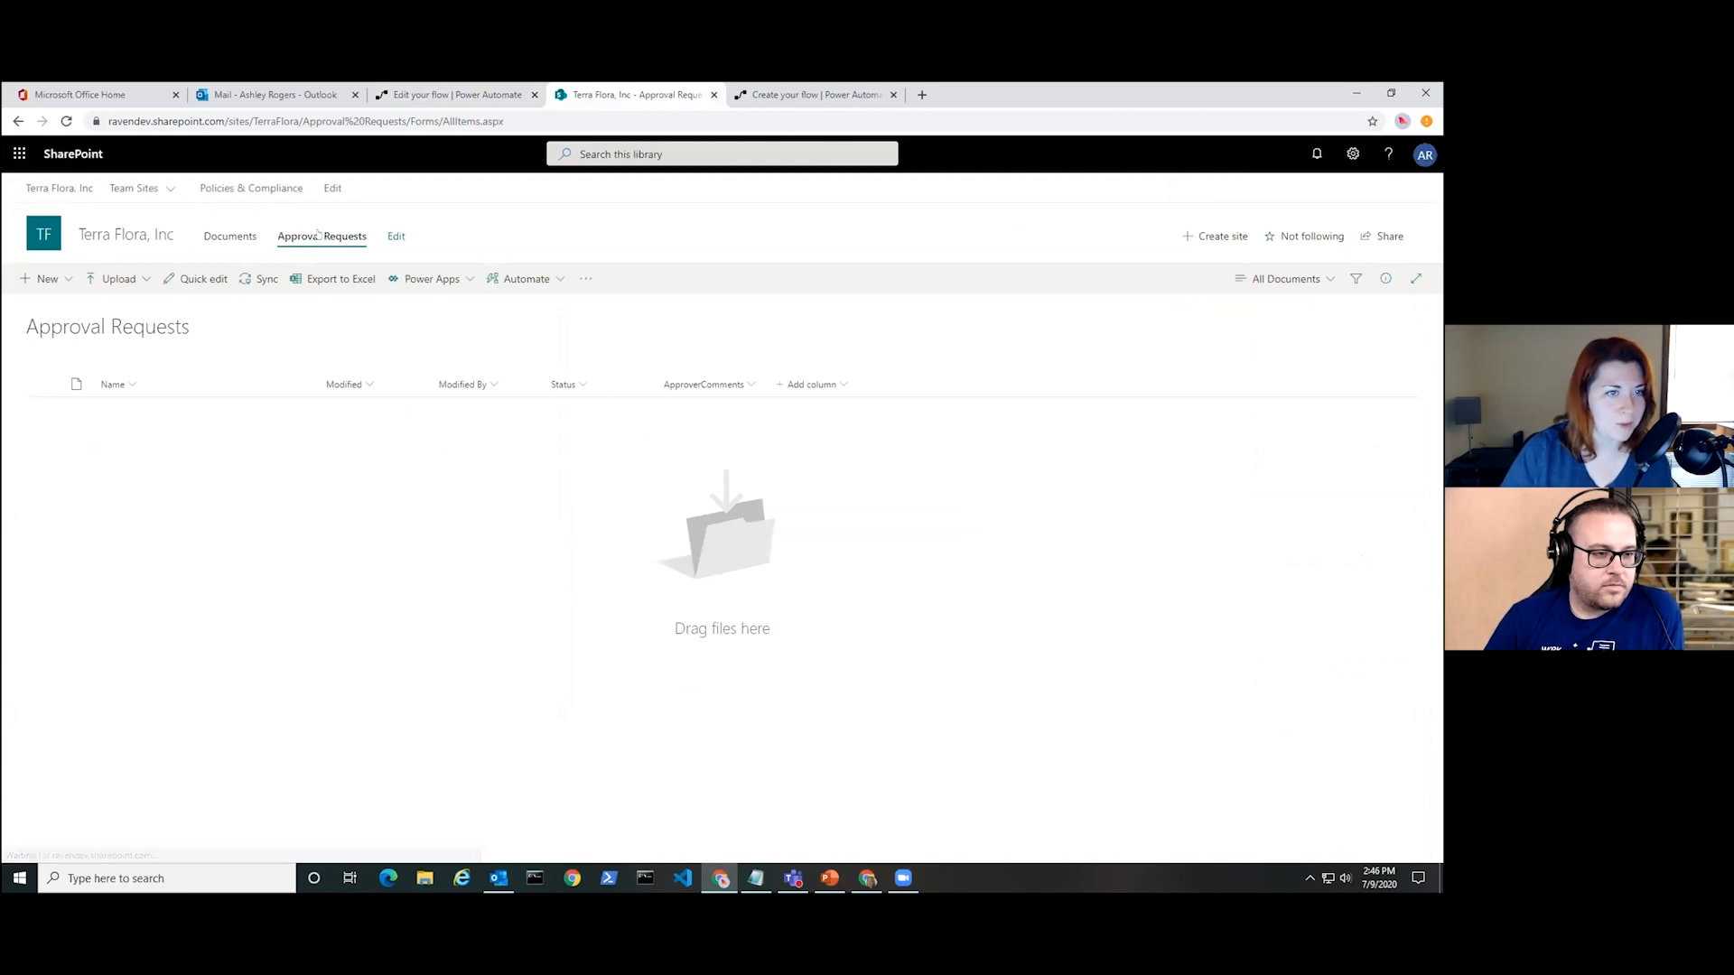
left_click(226, 237)
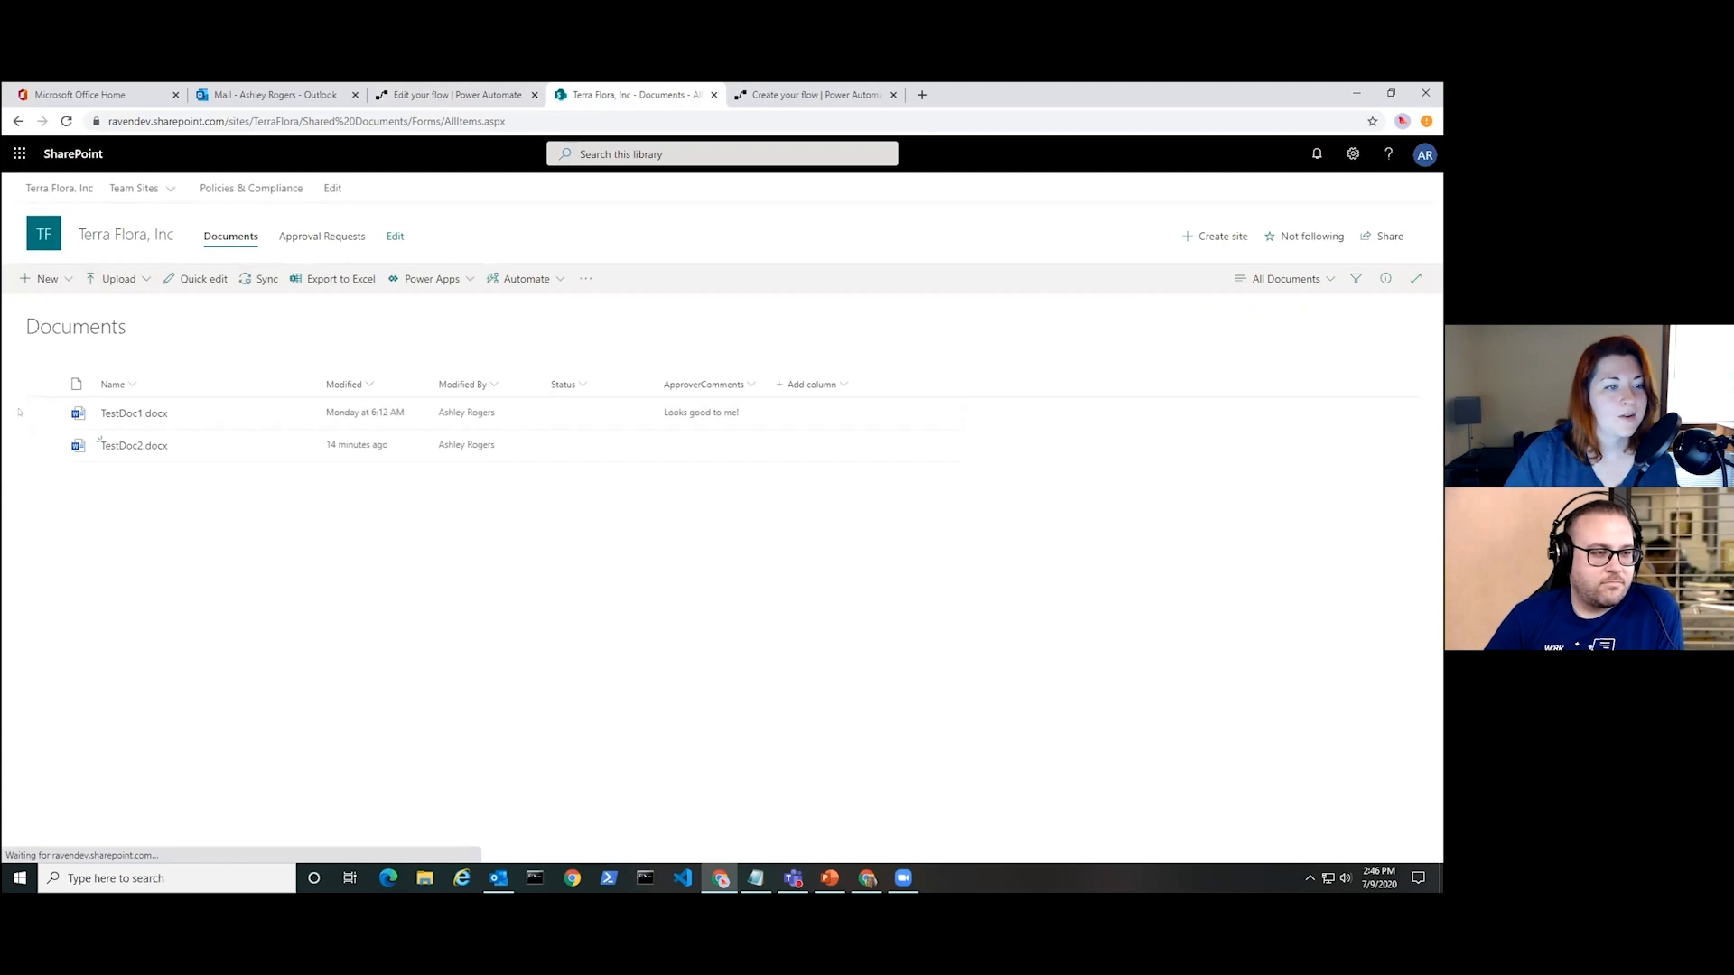
Run the Route Document and Request Approval flow on TestDoc2.docx in the Documents library.
left_click(43, 445)
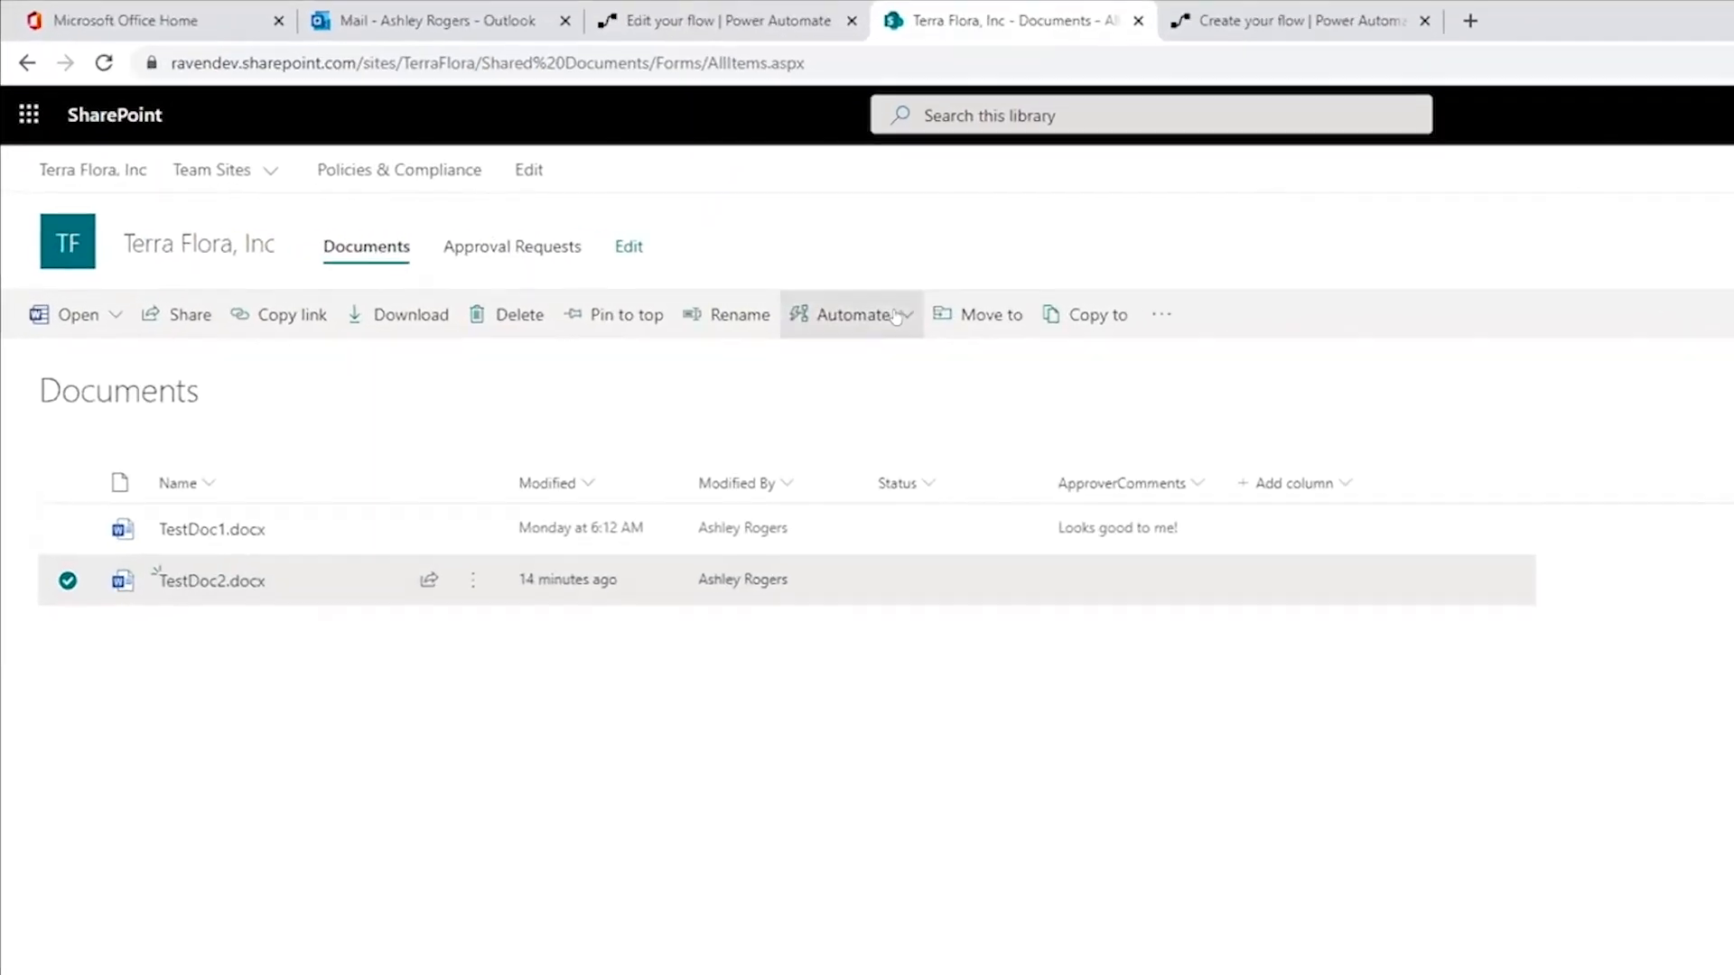
left_click(553, 279)
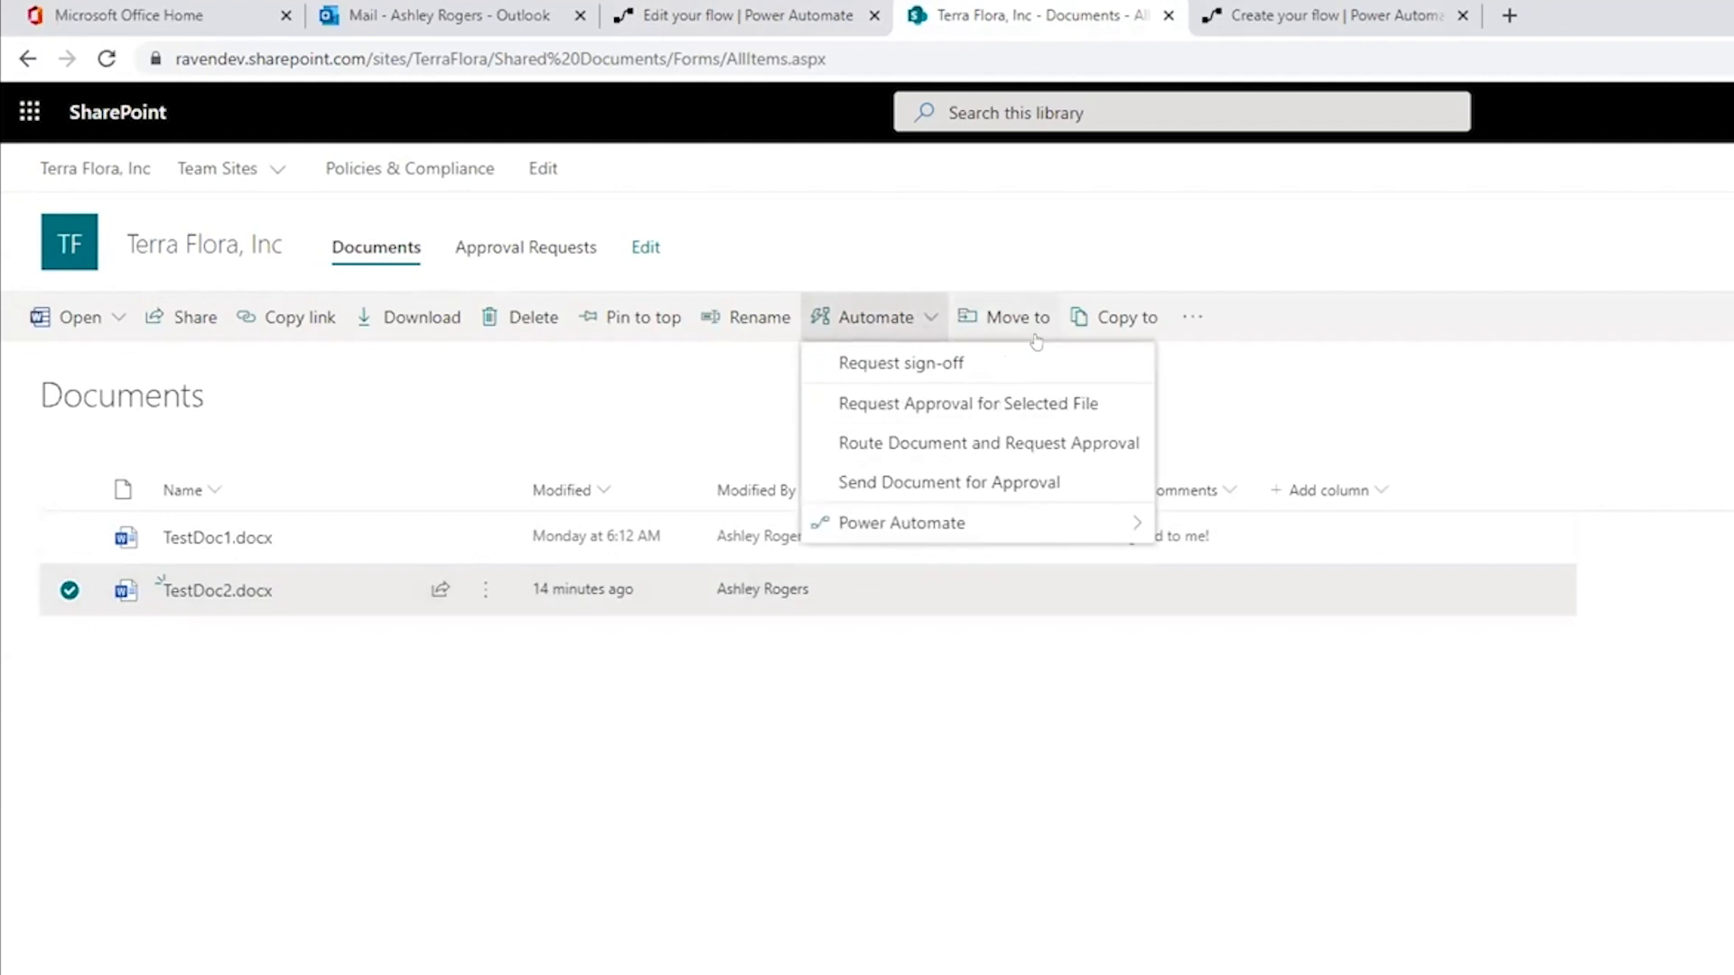
left_click(989, 442)
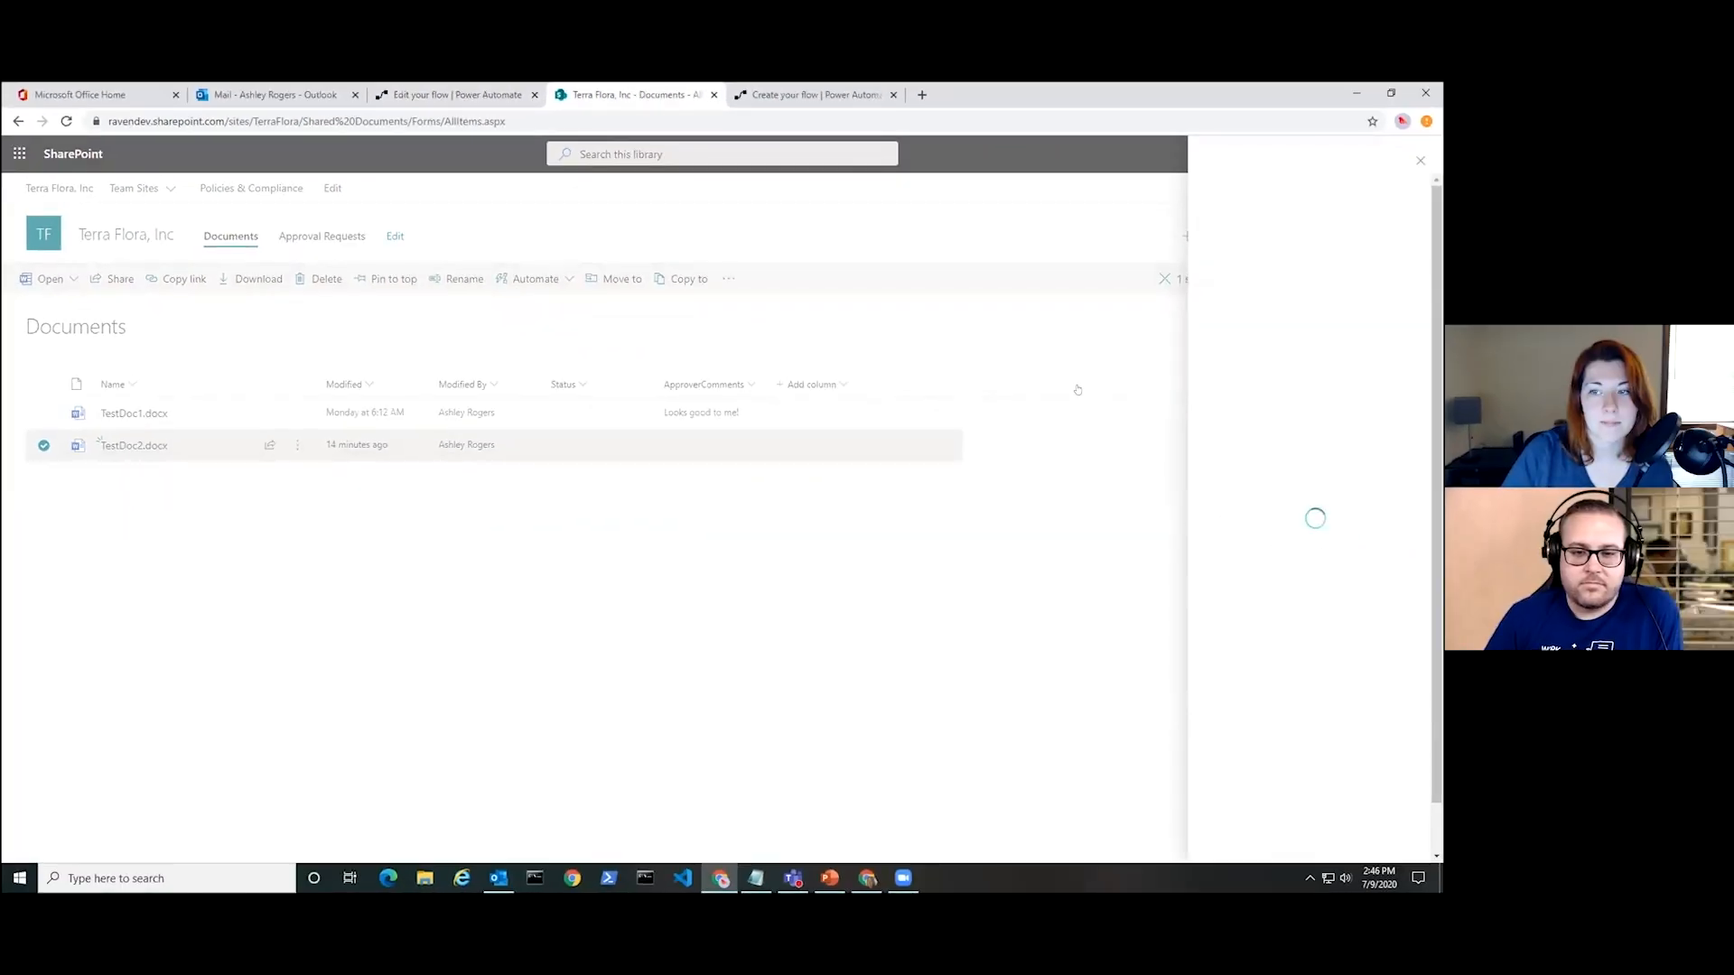
left_click(1244, 836)
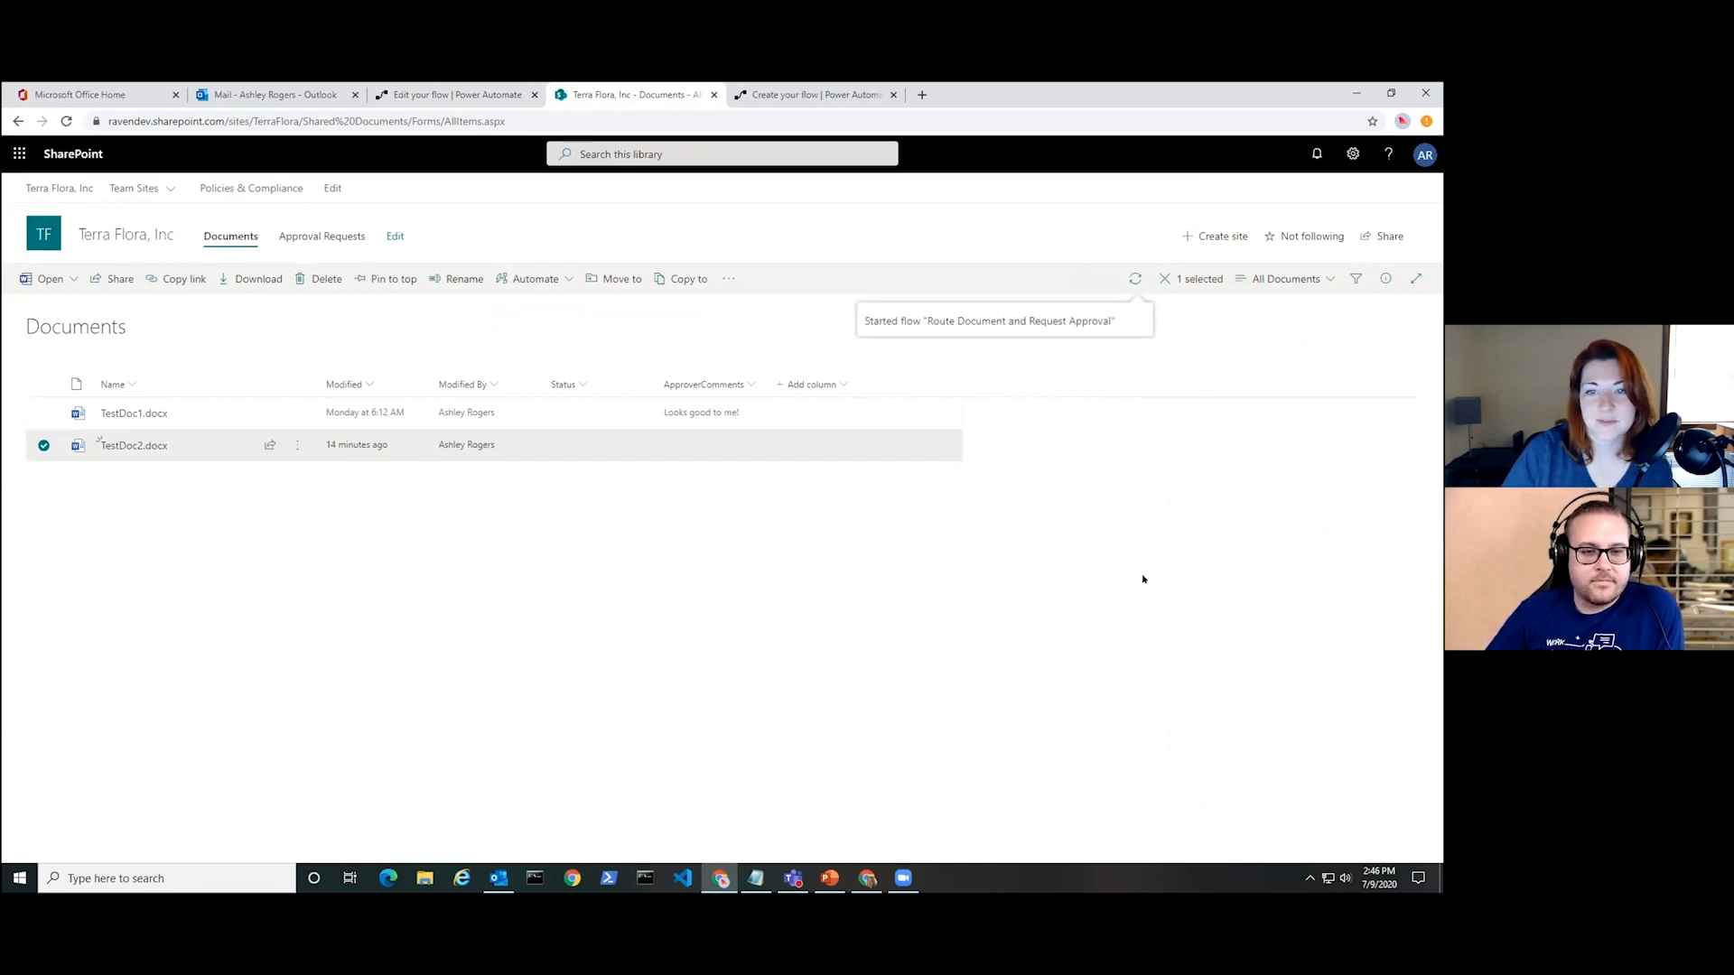
Switch to Power Automate, leave the flow editor and open the flow's most recent run from its 28-day run history.
left_click(426, 92)
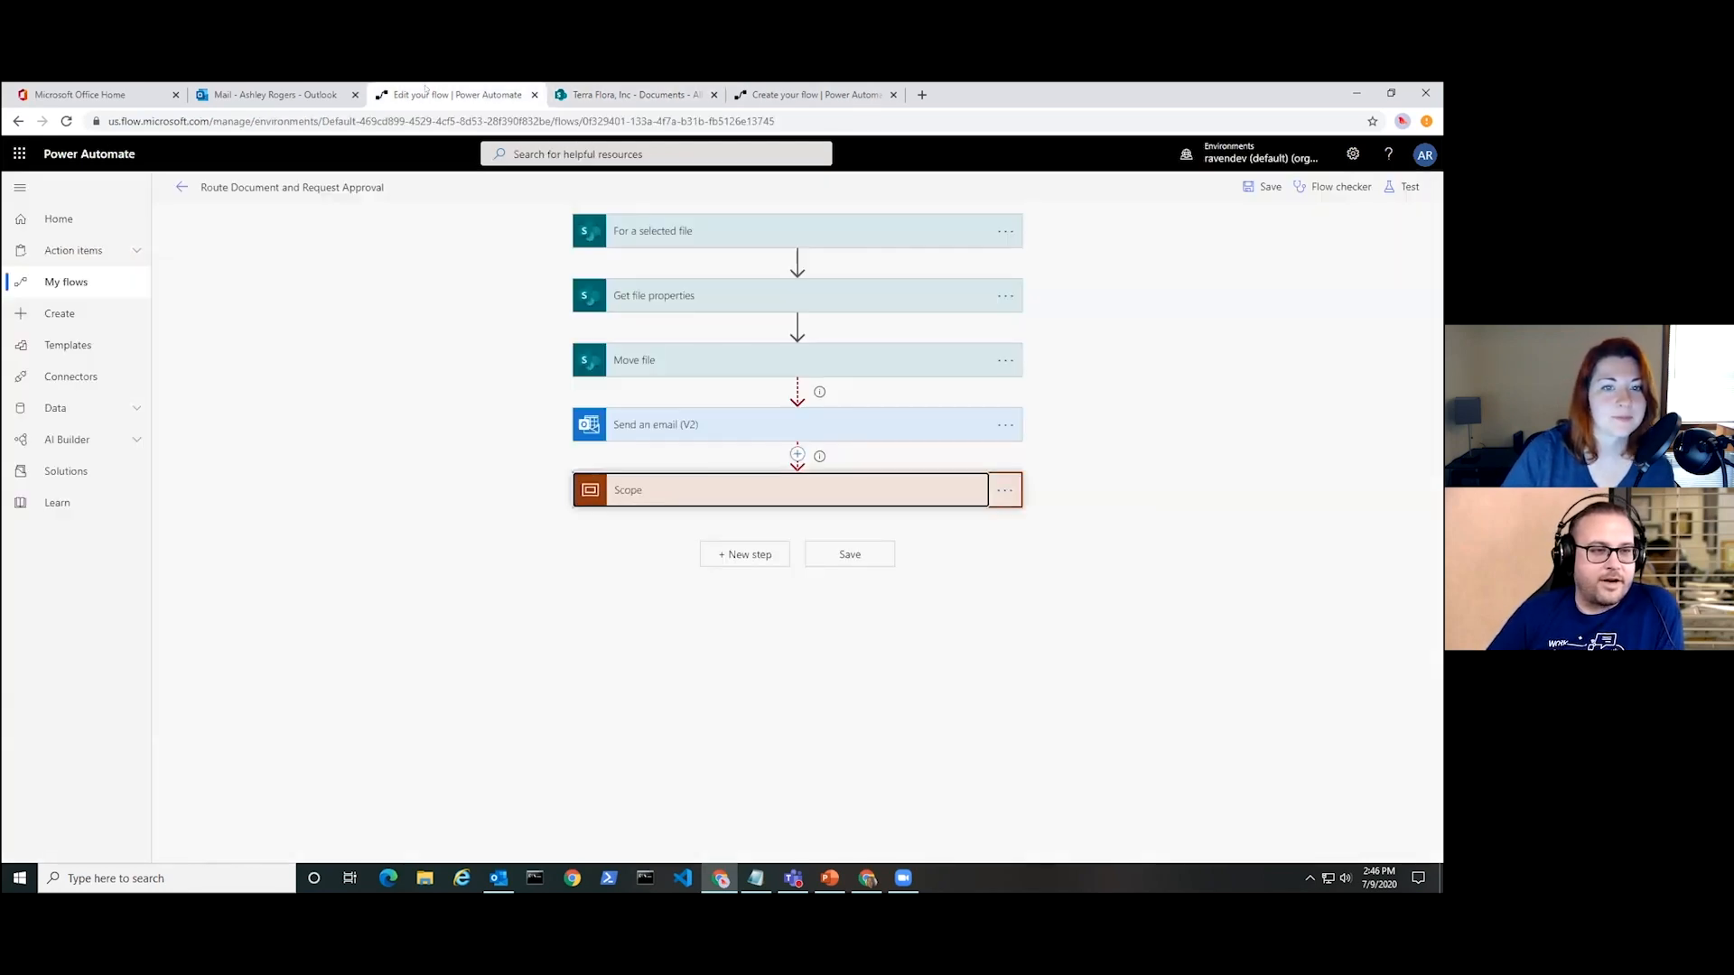
left_click(182, 187)
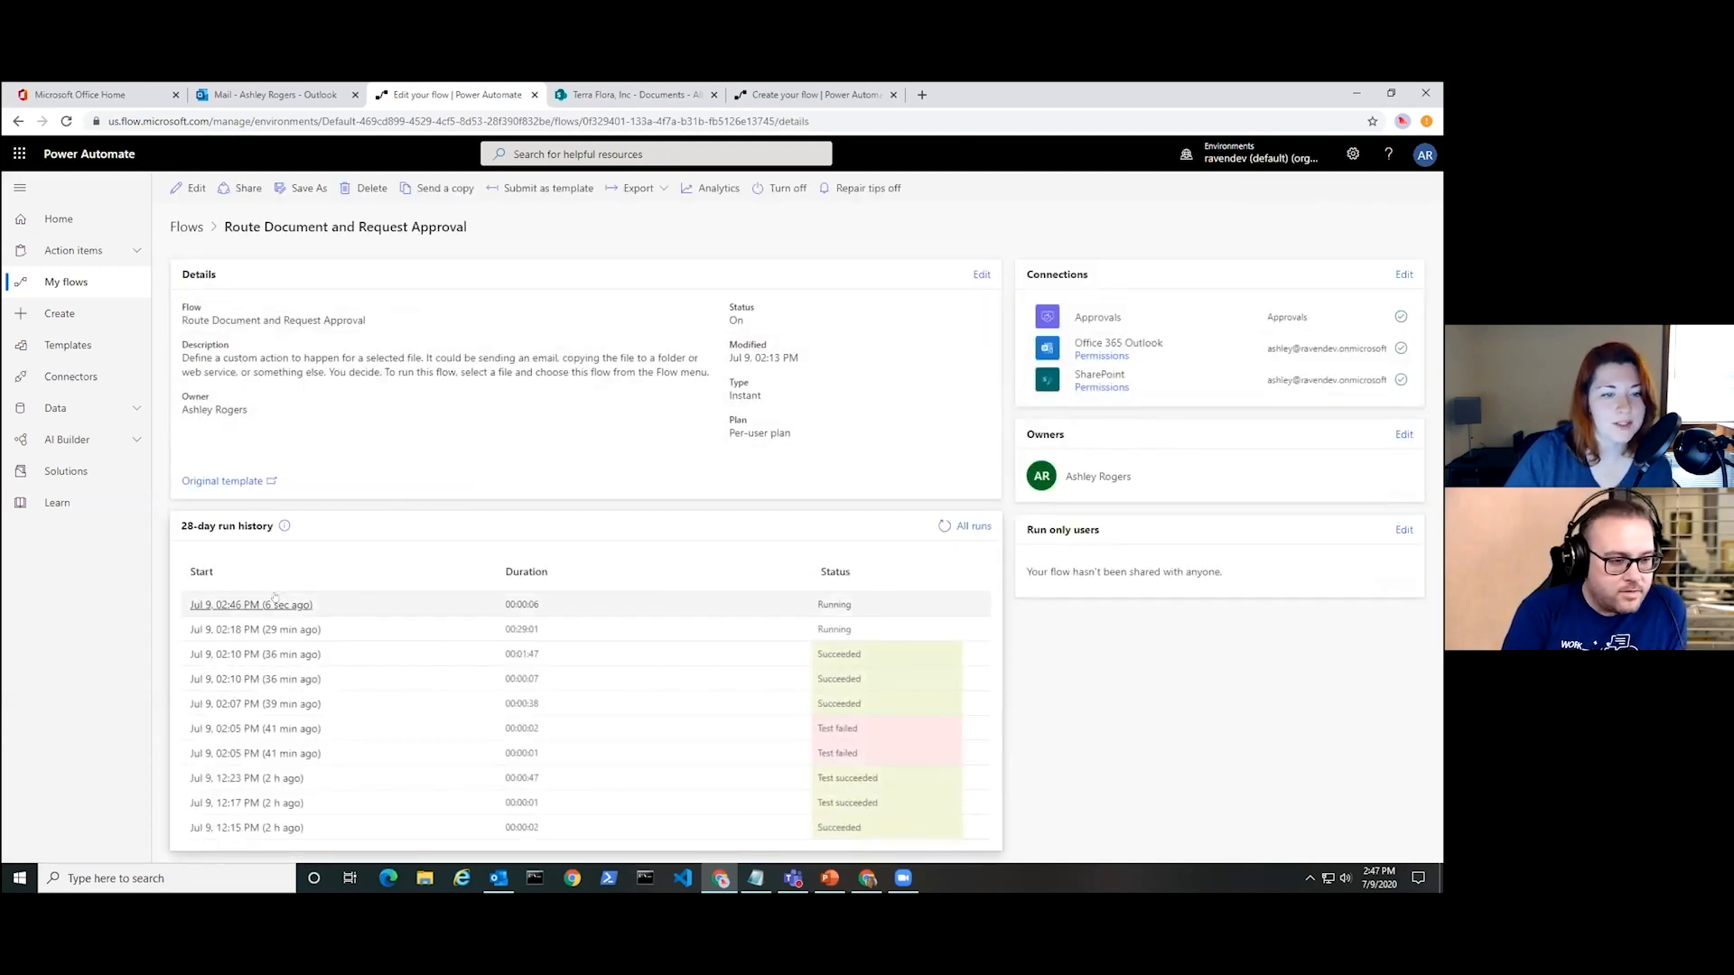
left_click(273, 604)
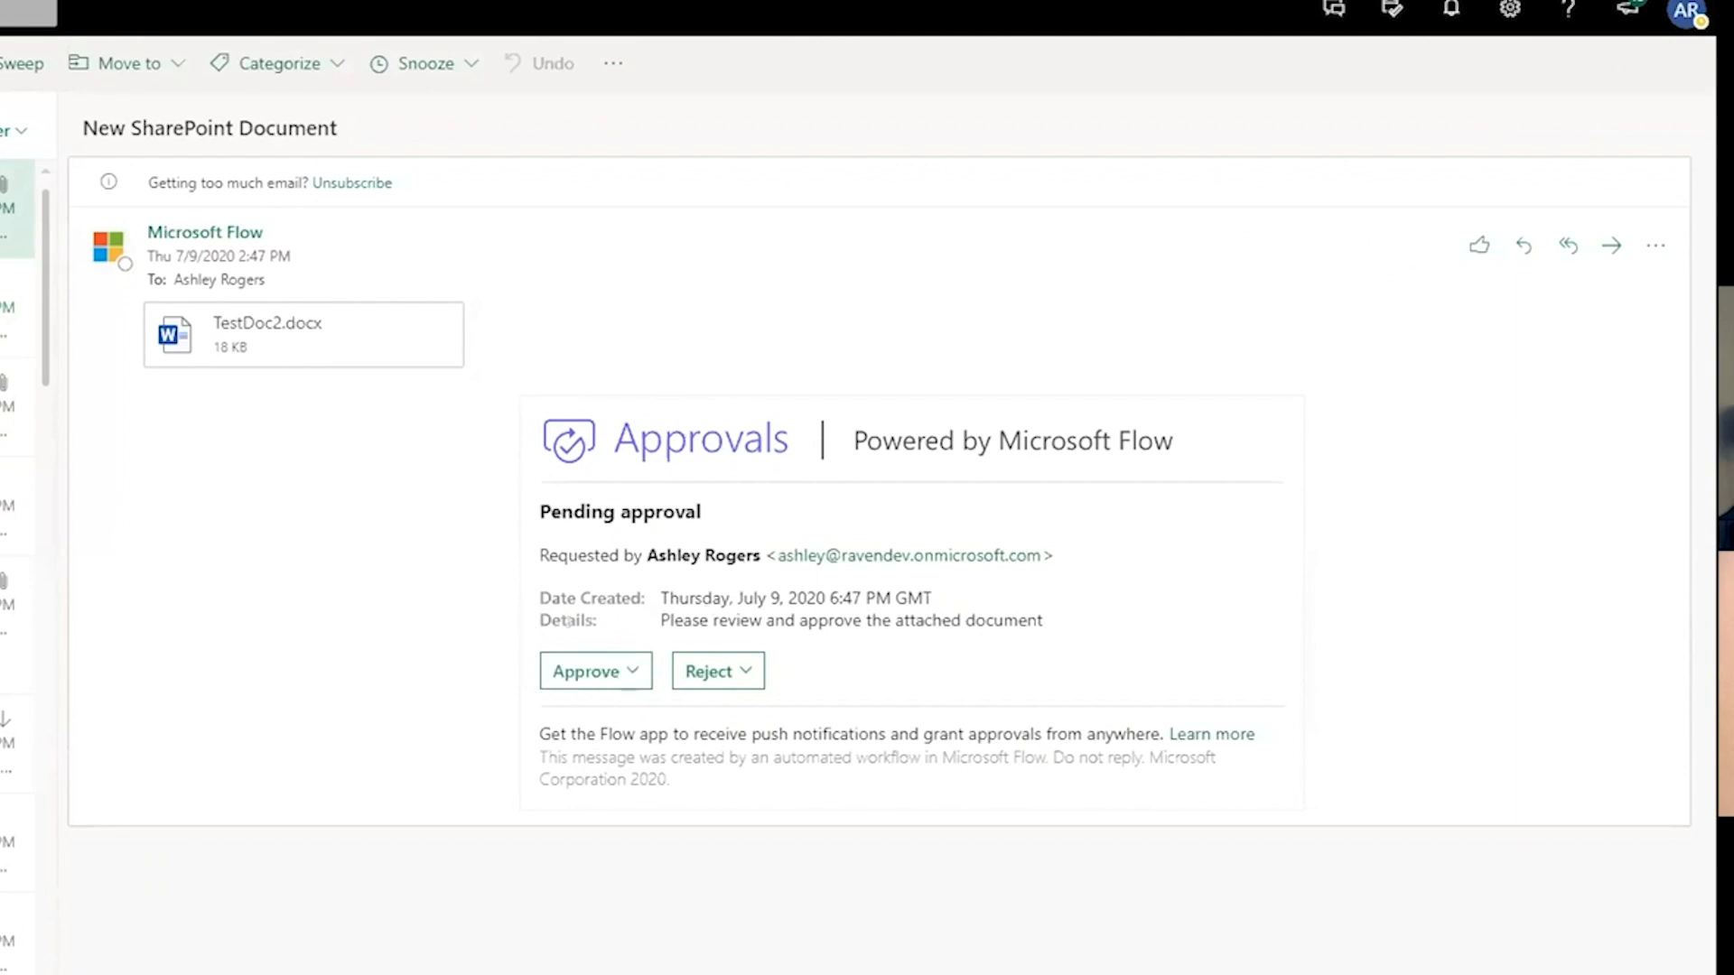
Examine the request details in the New SharePoint Document approval email in Outlook and expand its Approve response.
left_click_drag(583, 607, 916, 620)
left_click(918, 621)
left_click(629, 670)
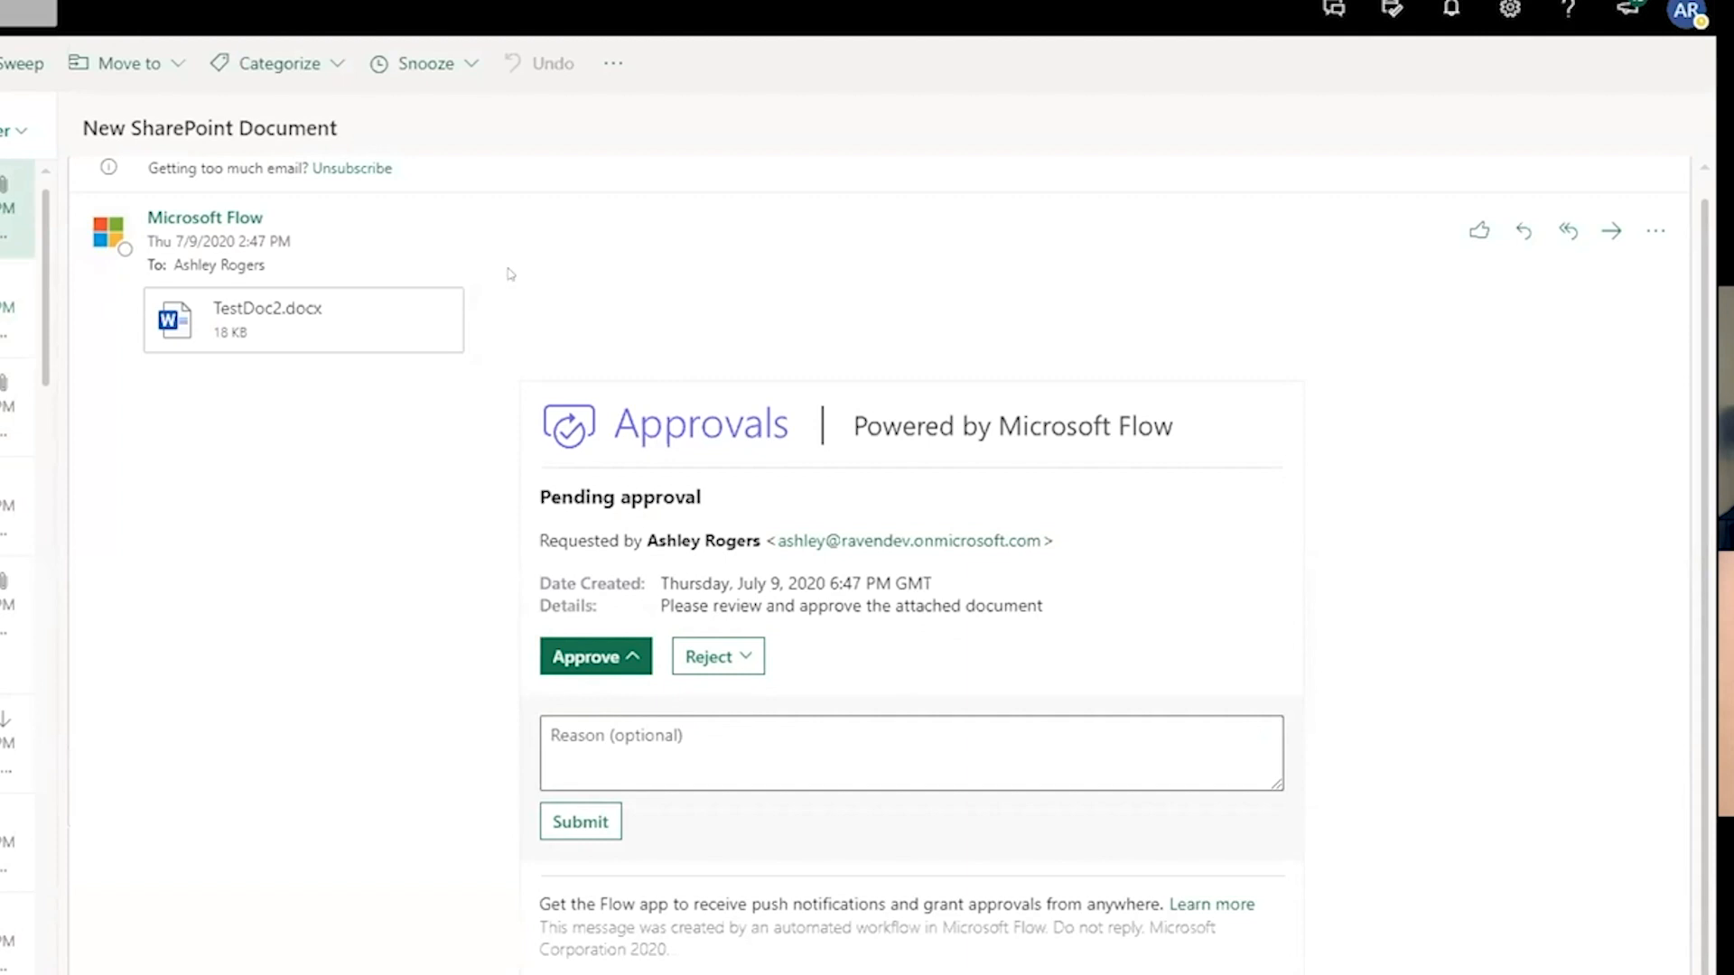
Preview the TestDoc2.docx attachment of the approval email and look over the document beside the message.
mouse_move(357, 348)
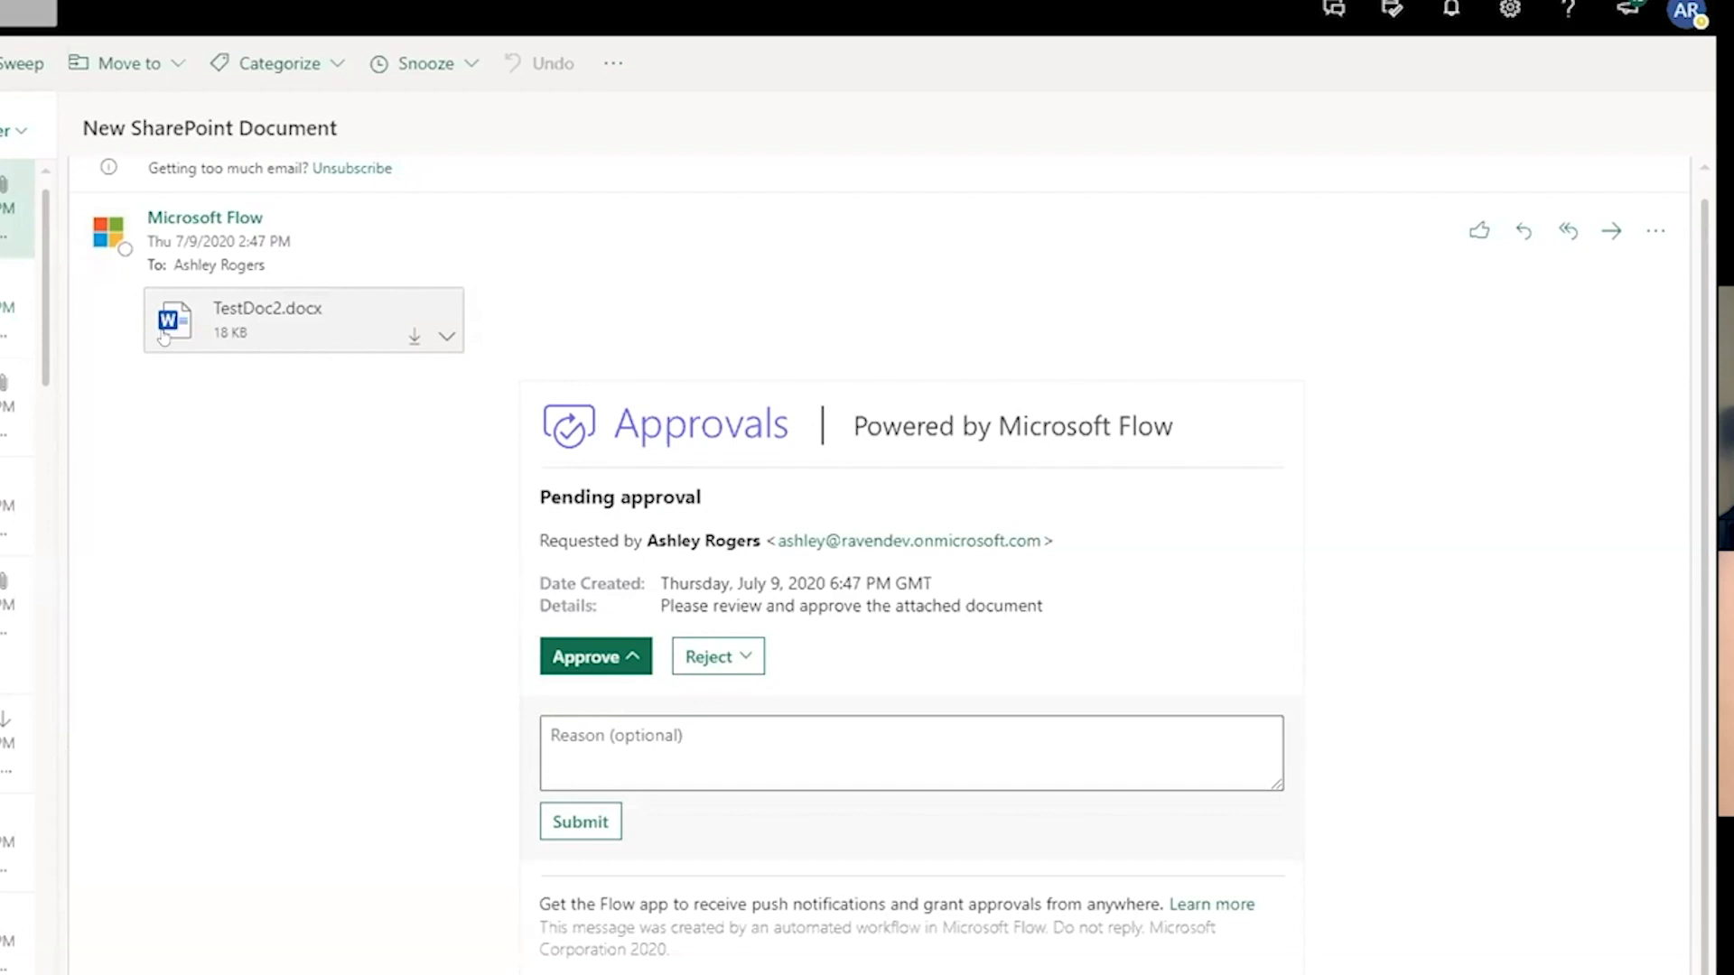
left_click(449, 333)
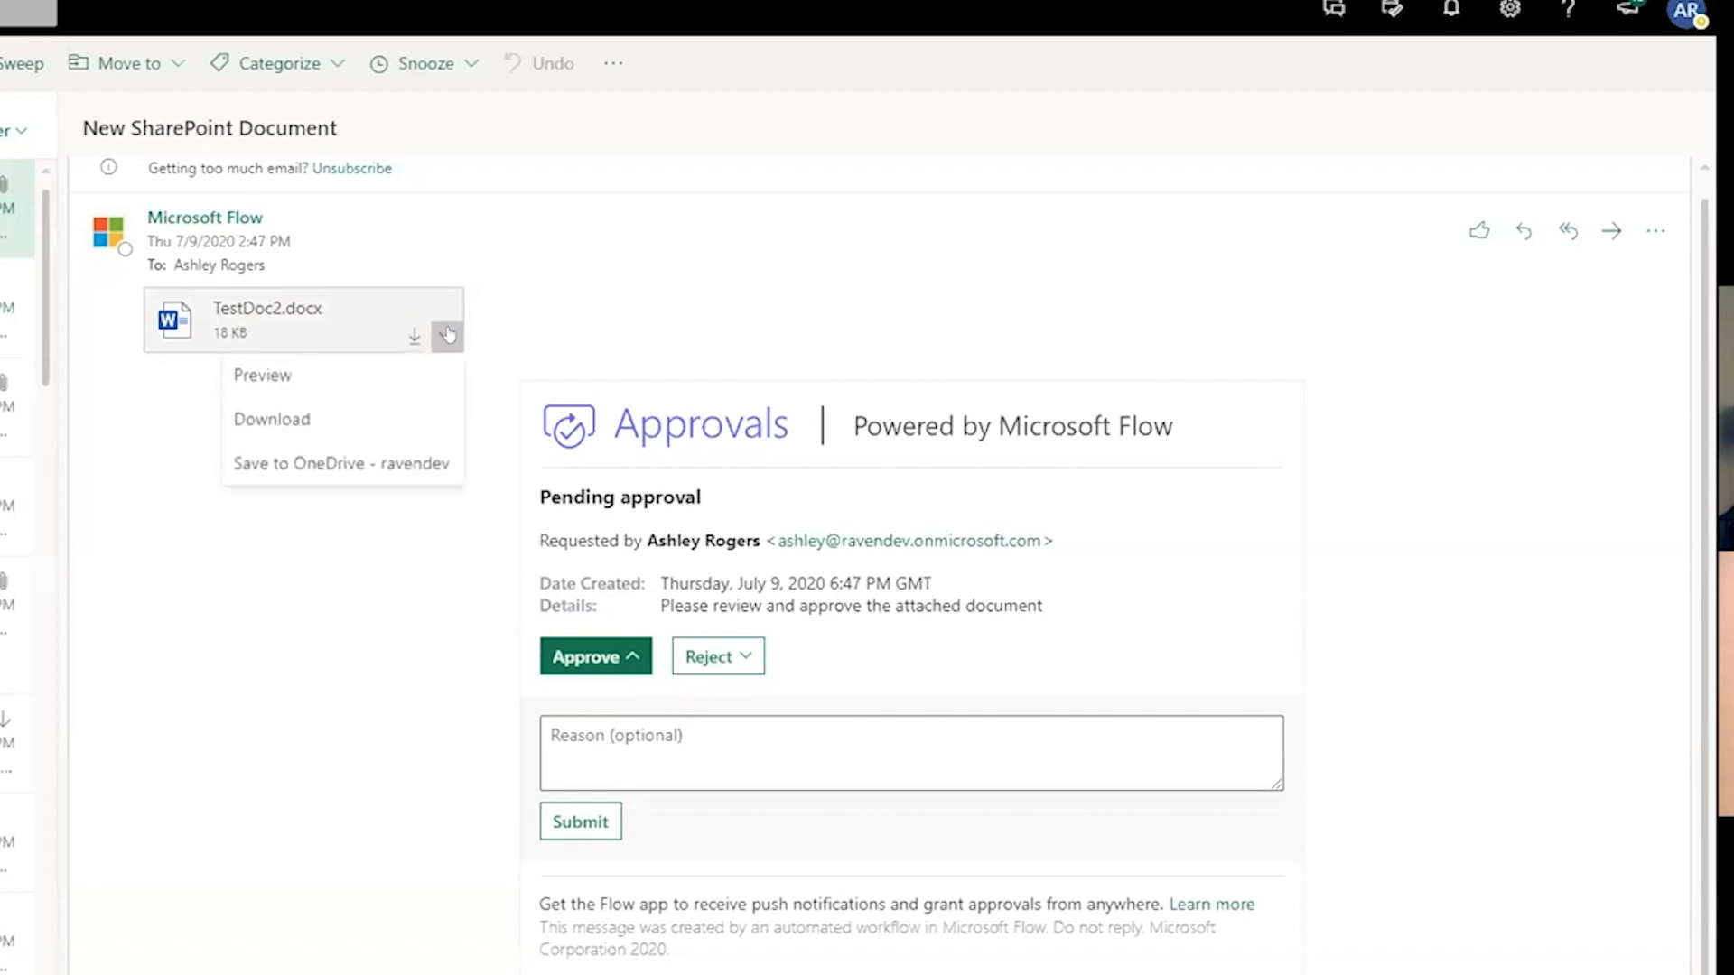
left_click(308, 373)
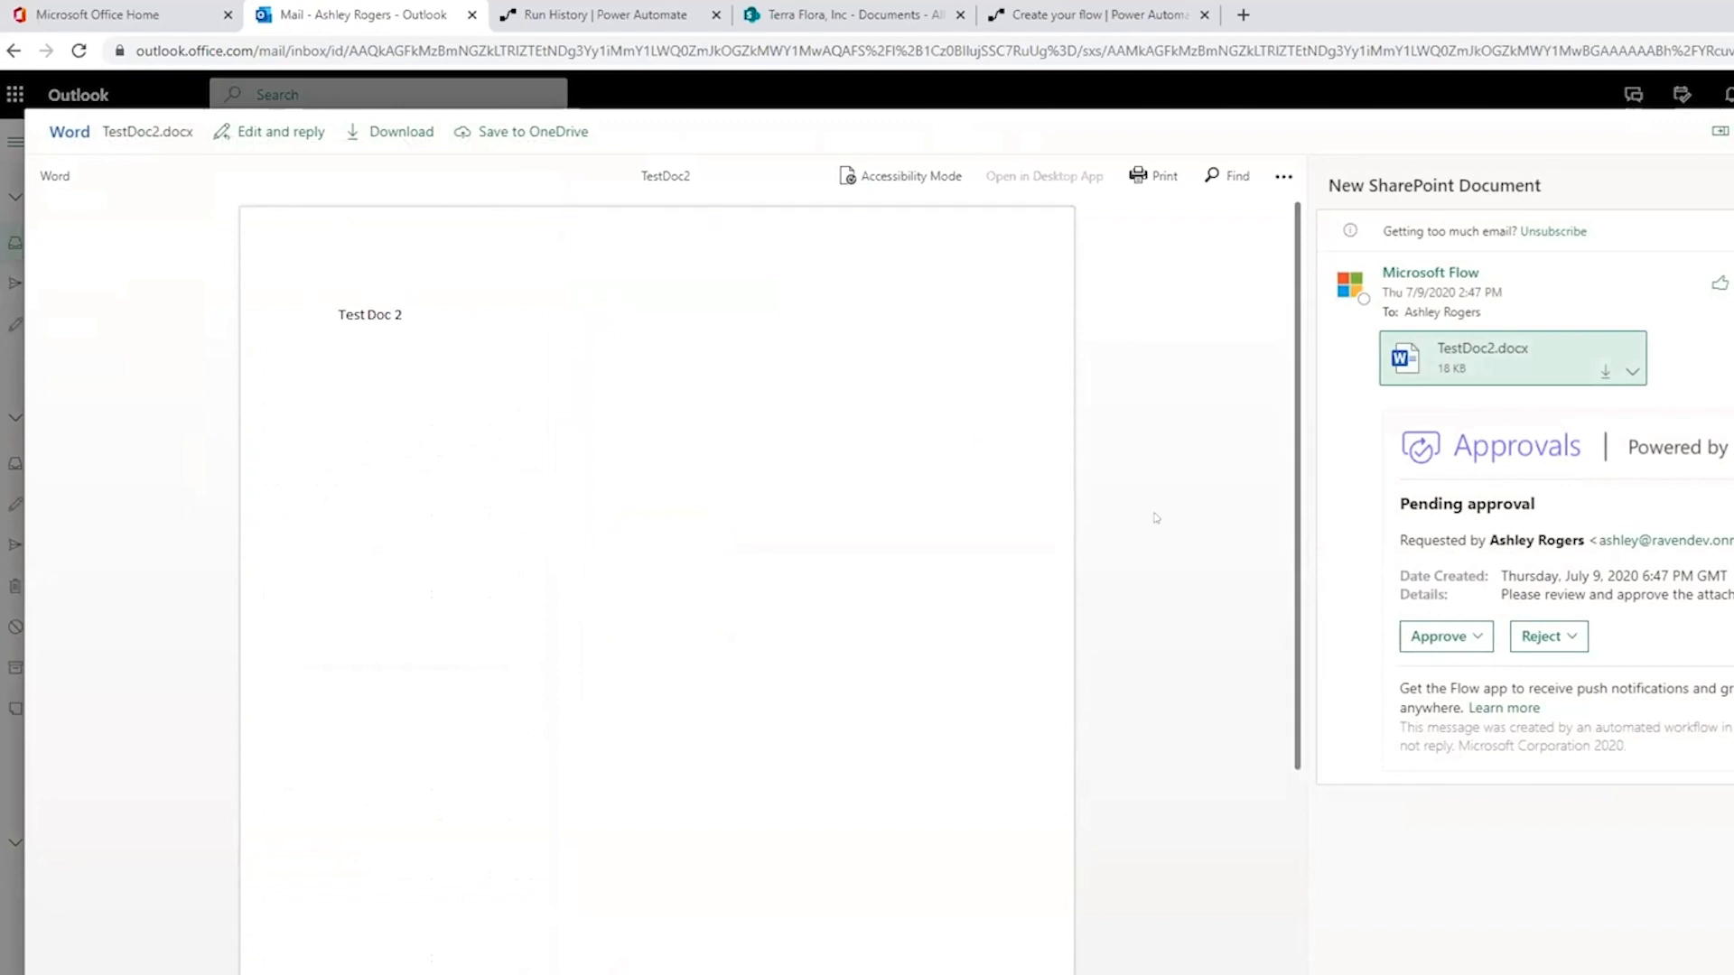
left_click_drag(1293, 365, 1299, 267)
Approve the request from the email with the comment "Looks good to me!" and submit the response.
left_click(1440, 638)
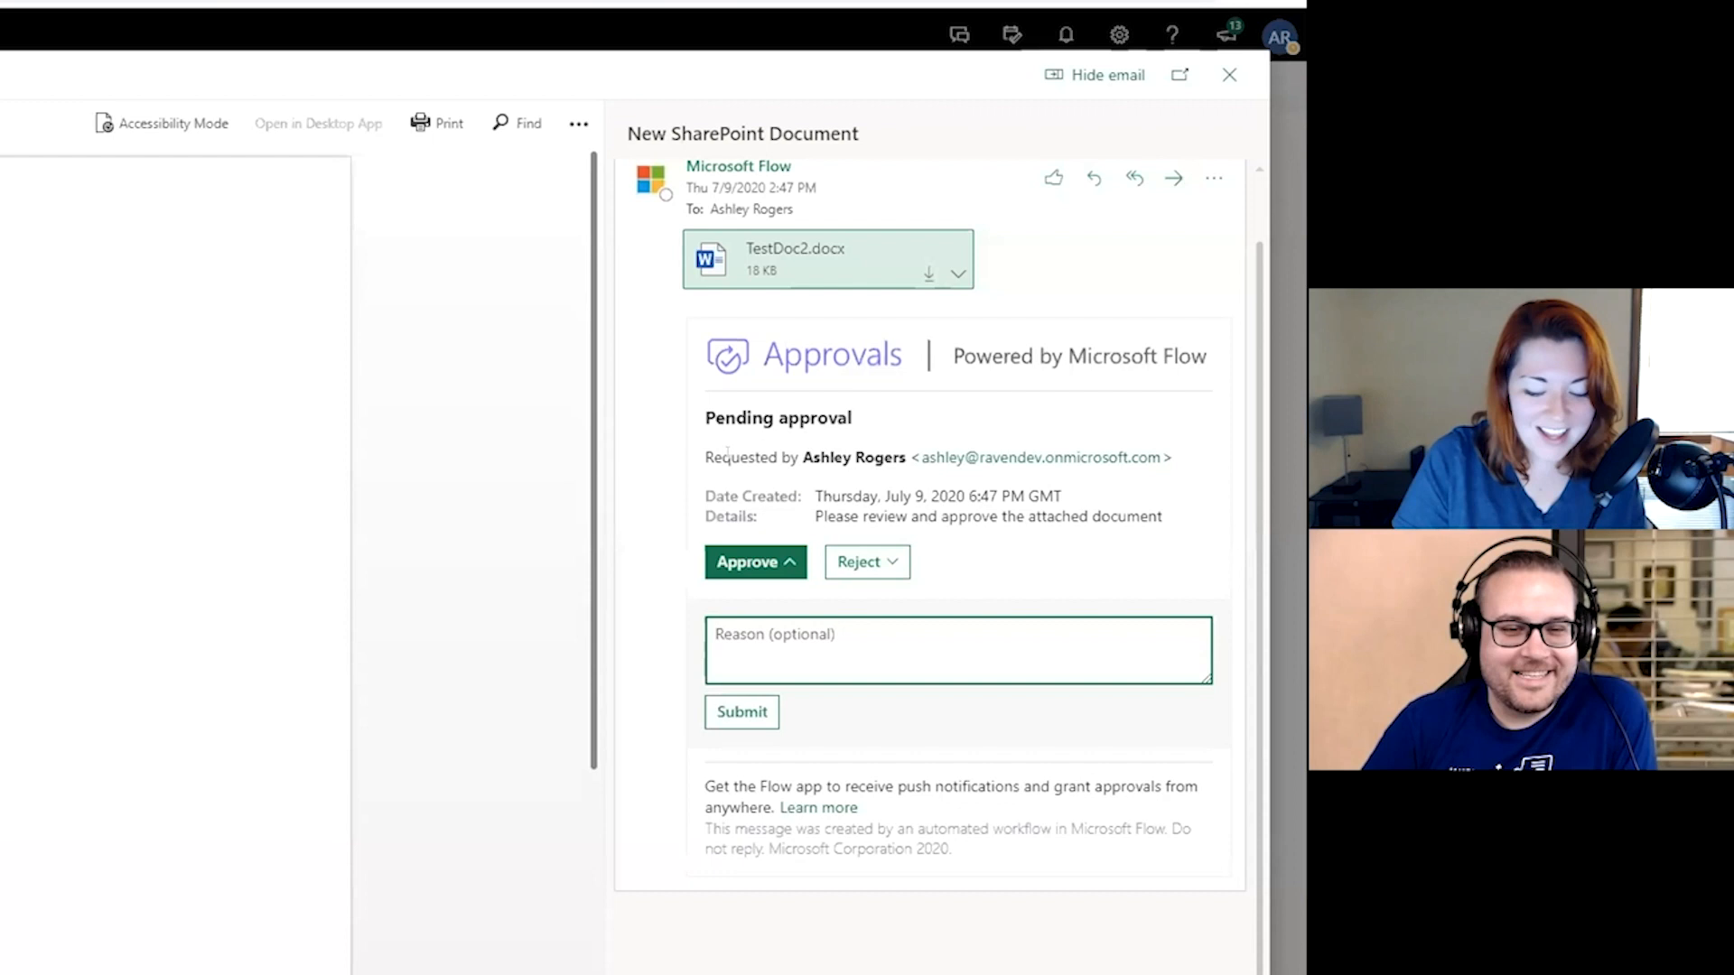
type("Looks good to me!")
left_click(741, 712)
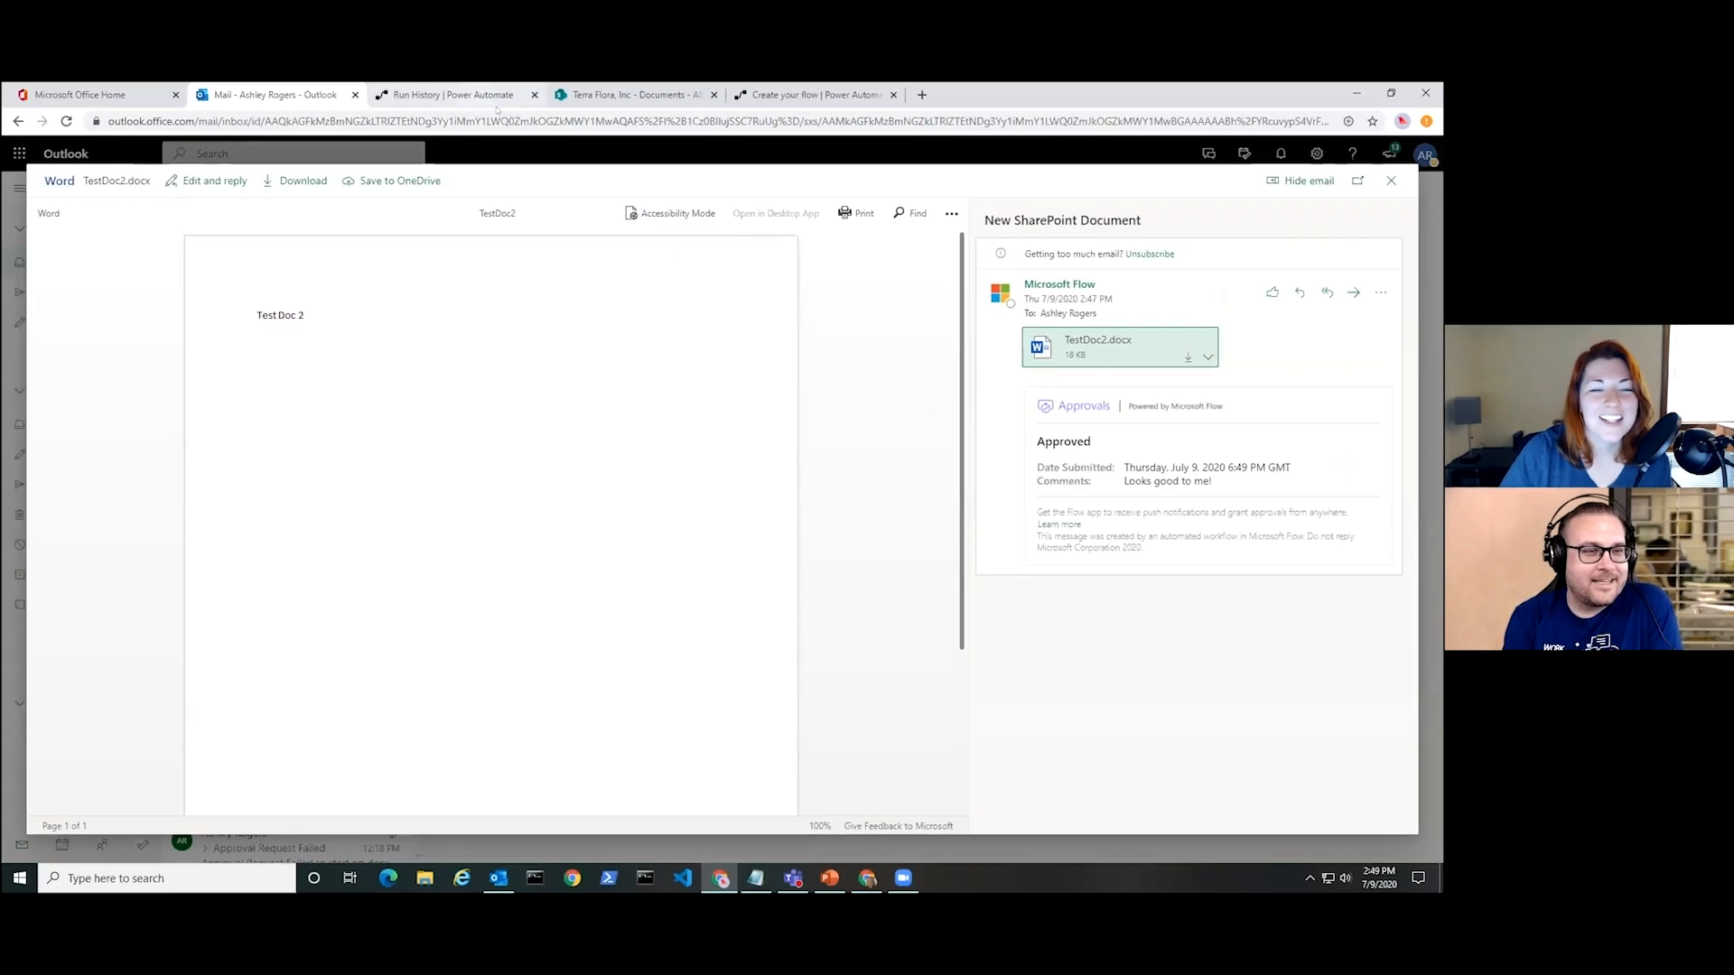
Switch to the flow's run in Power Automate, expand the Scope and inspect the inputs and outputs of Get file content.
left_click(451, 94)
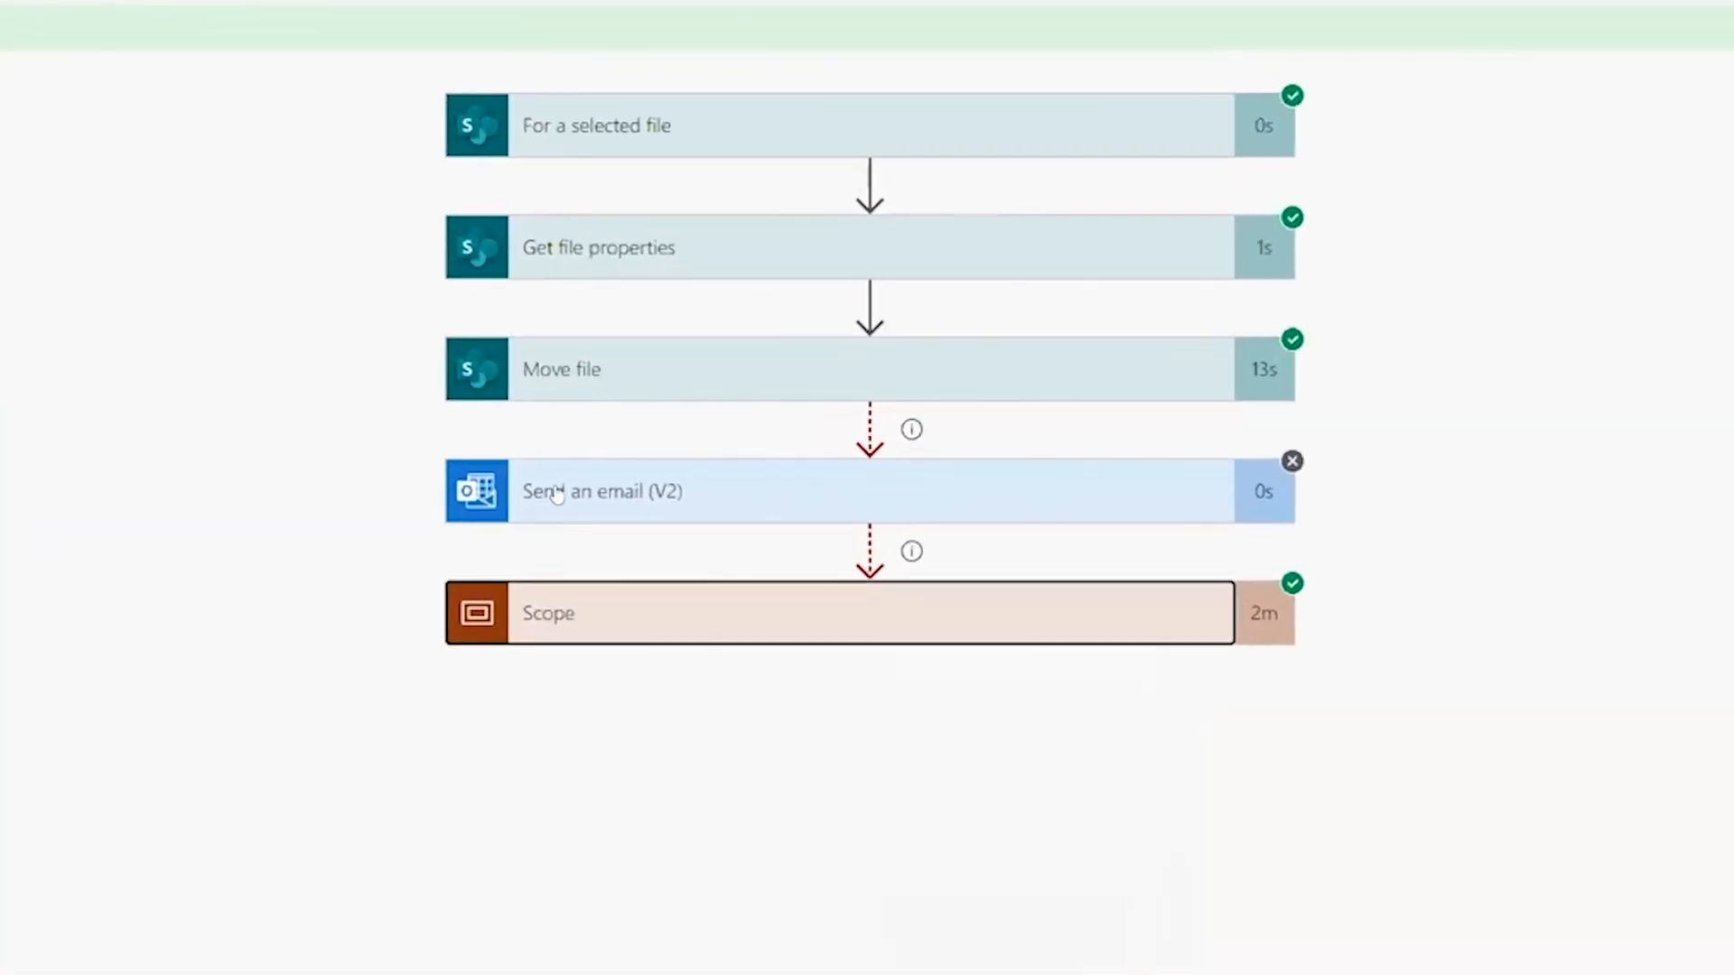
left_click(836, 625)
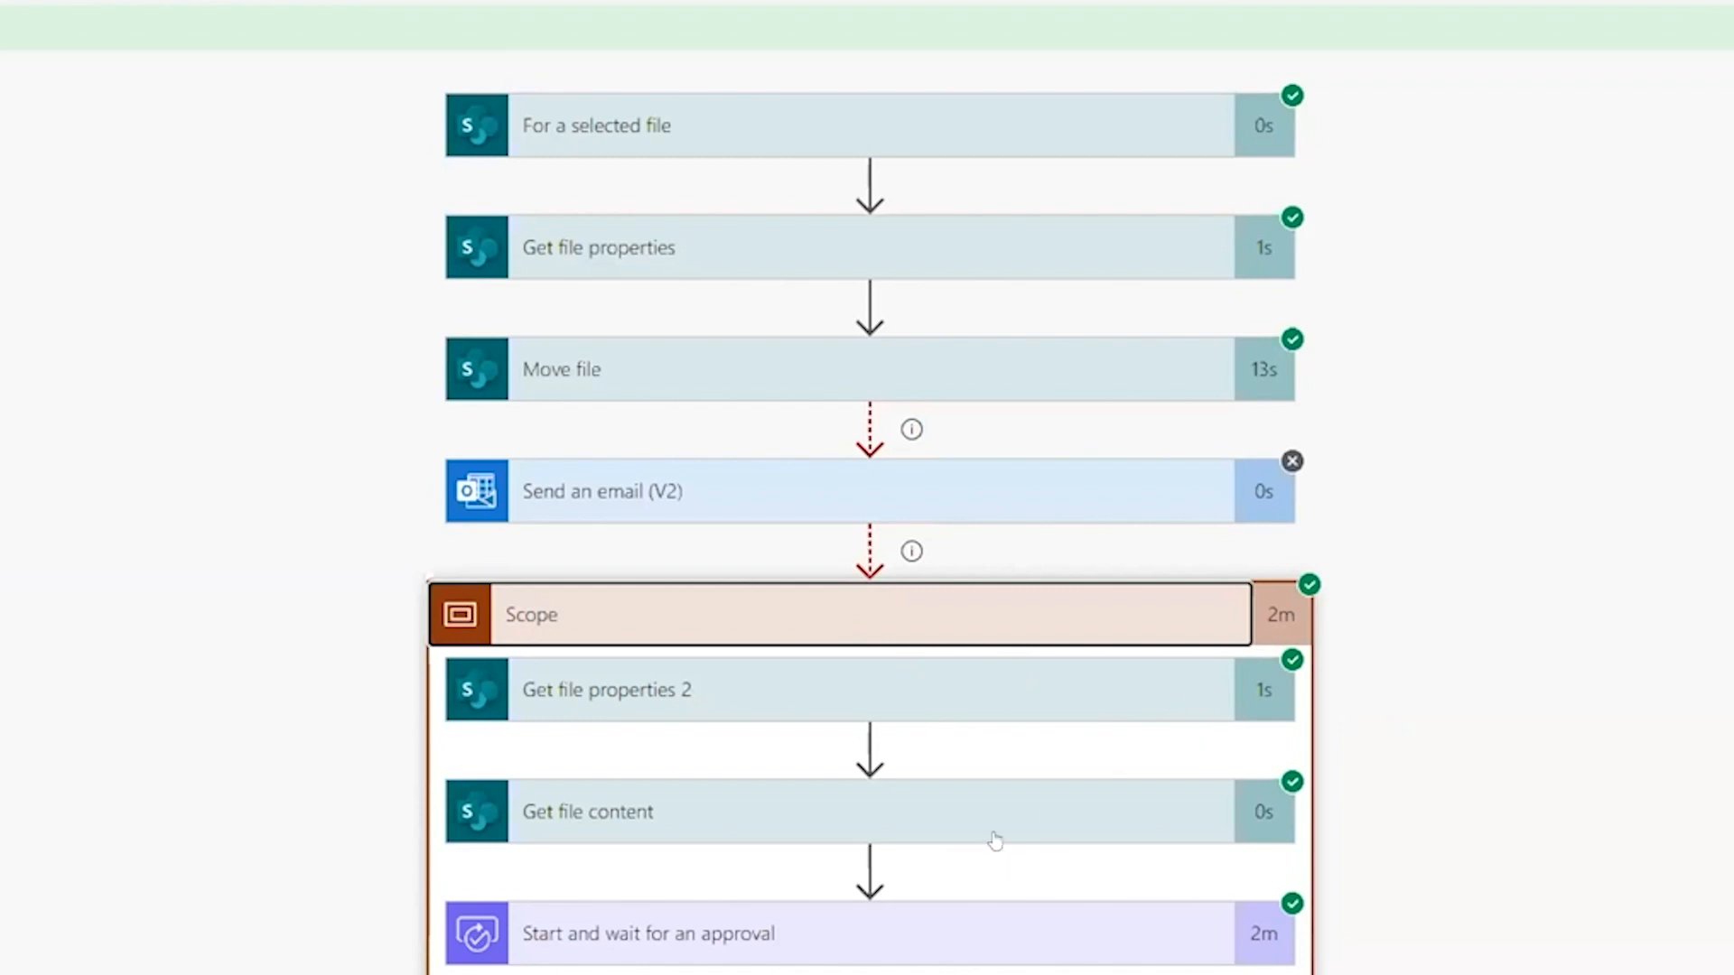
left_click(874, 799)
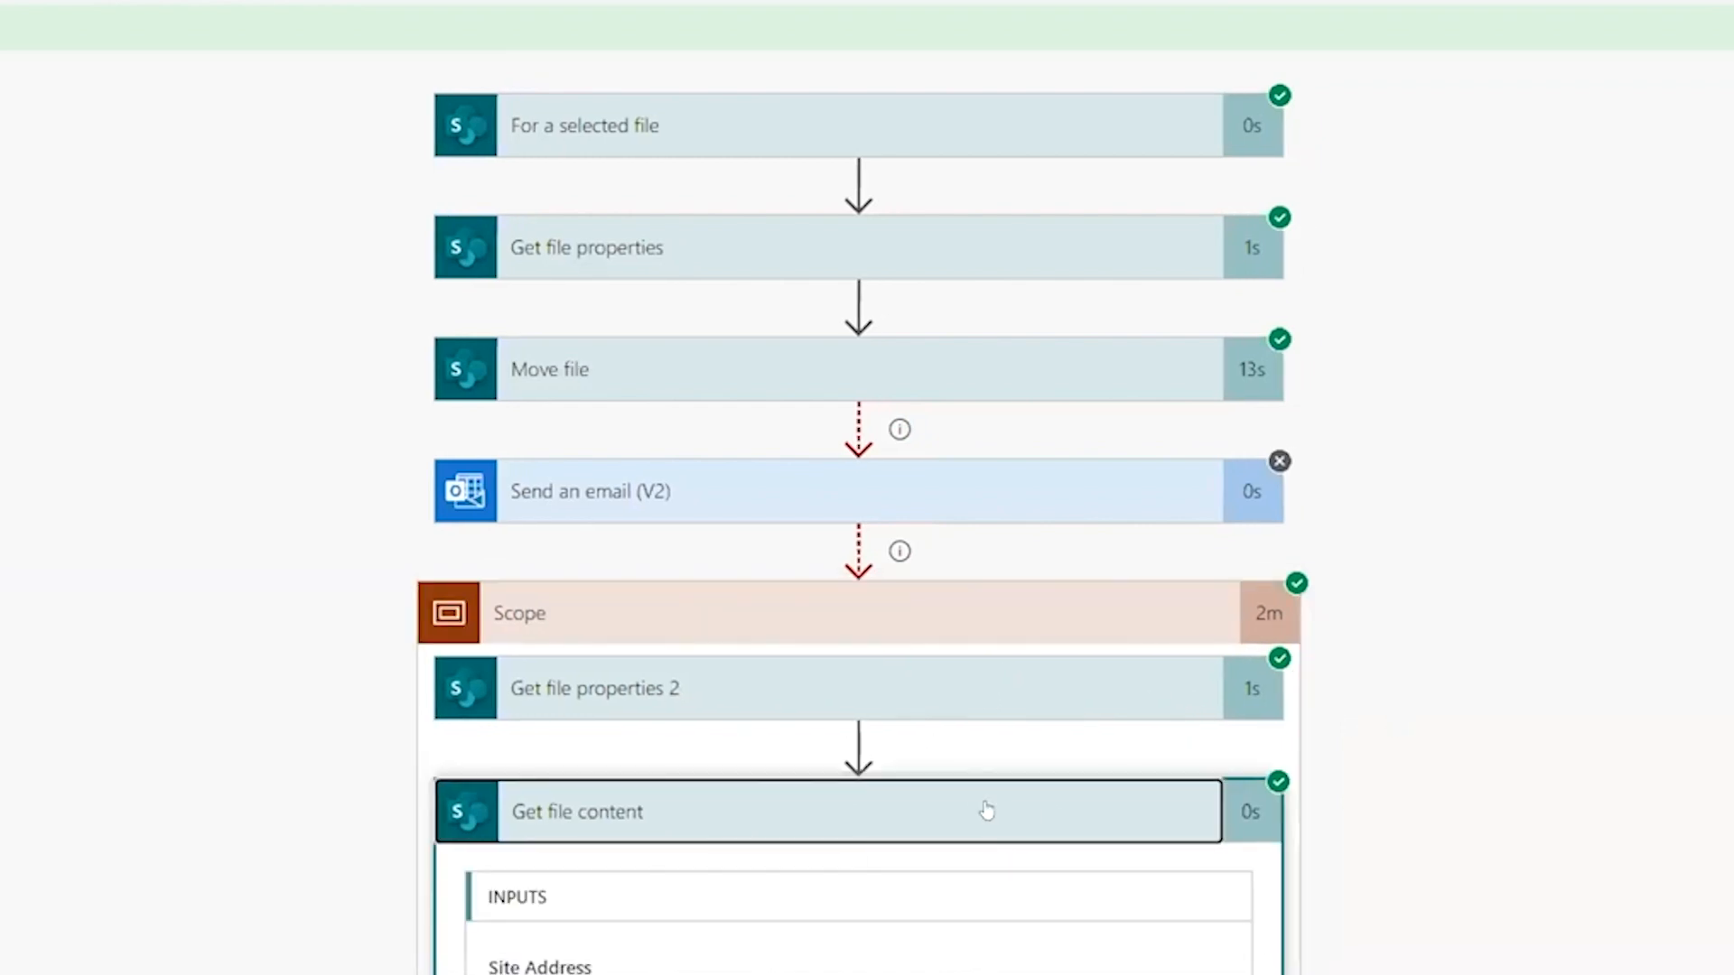
scroll(1537, 563, "down", 5)
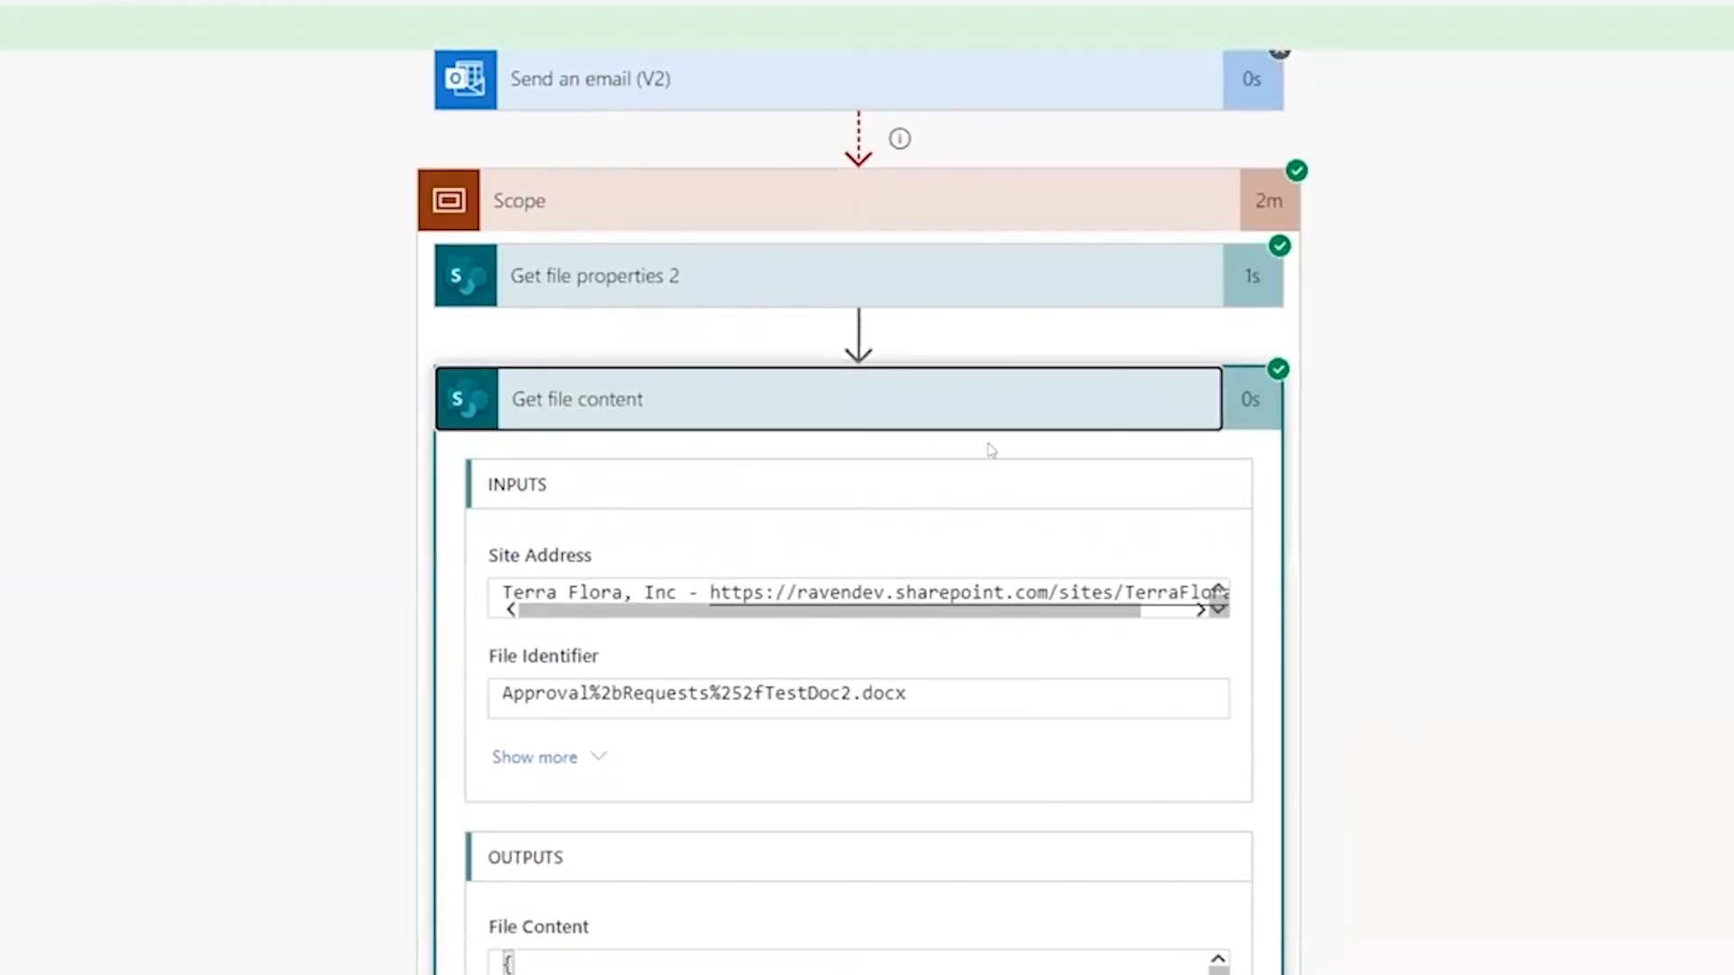
left_click(968, 383)
Review the Start and wait for an approval outputs in the run, including response summary and outcome, and collapse the Scope.
left_click(929, 924)
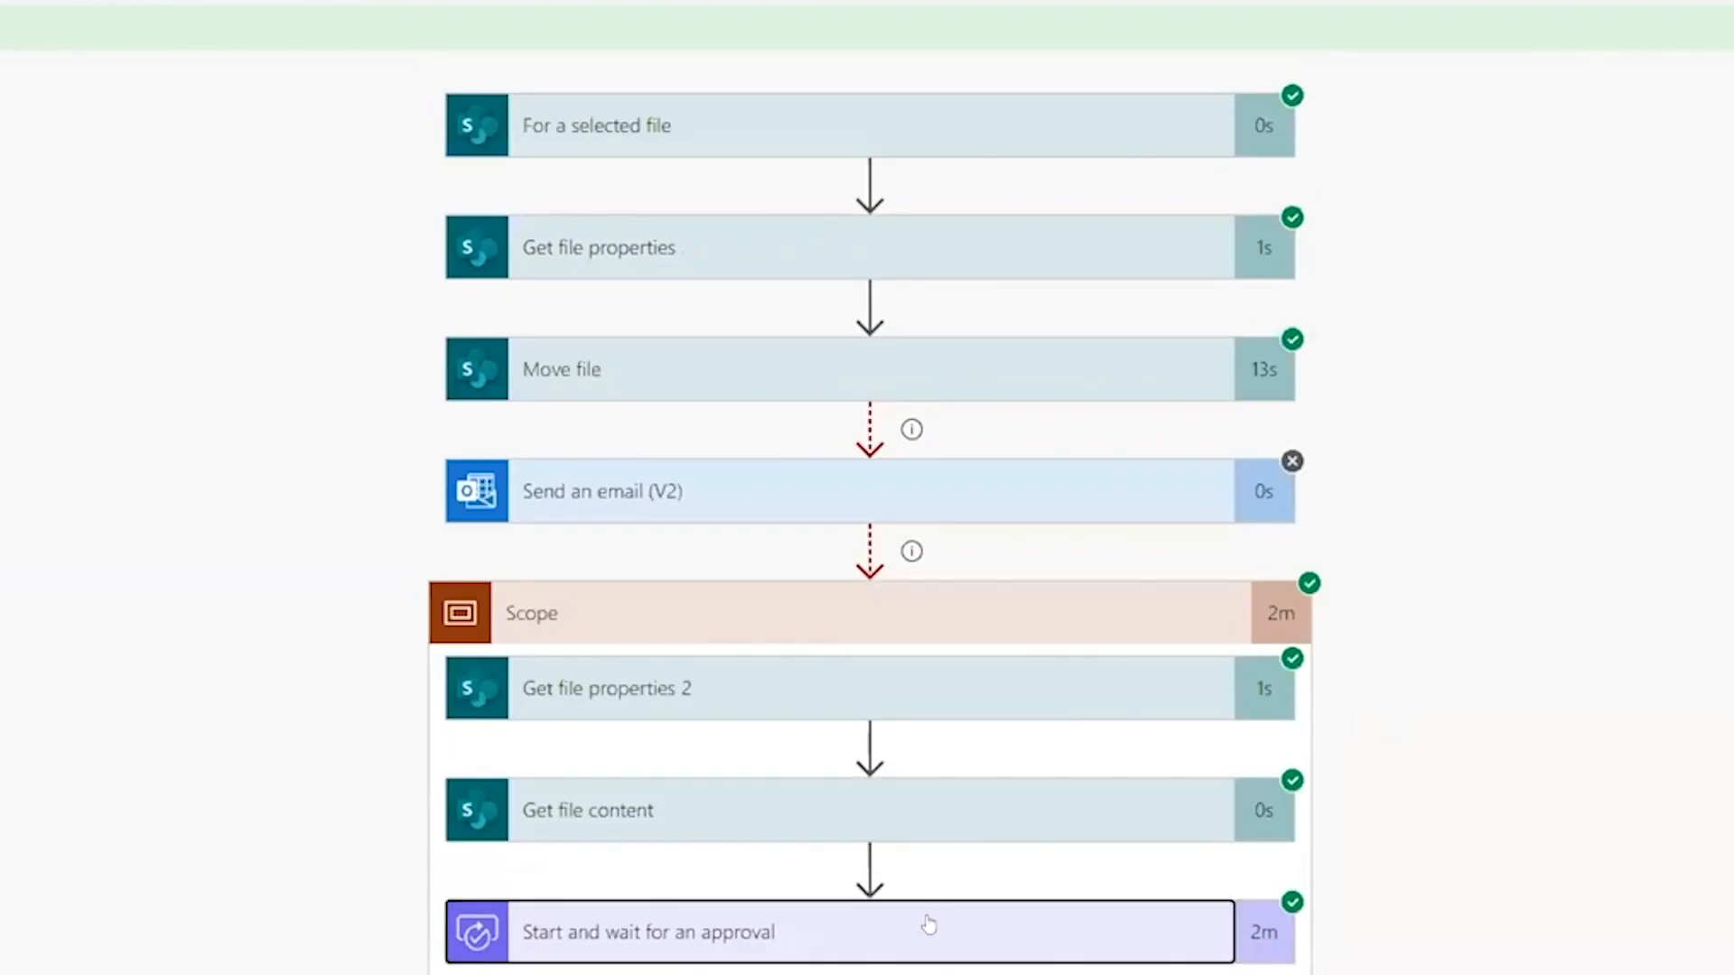
scroll(989, 673, "down", 9)
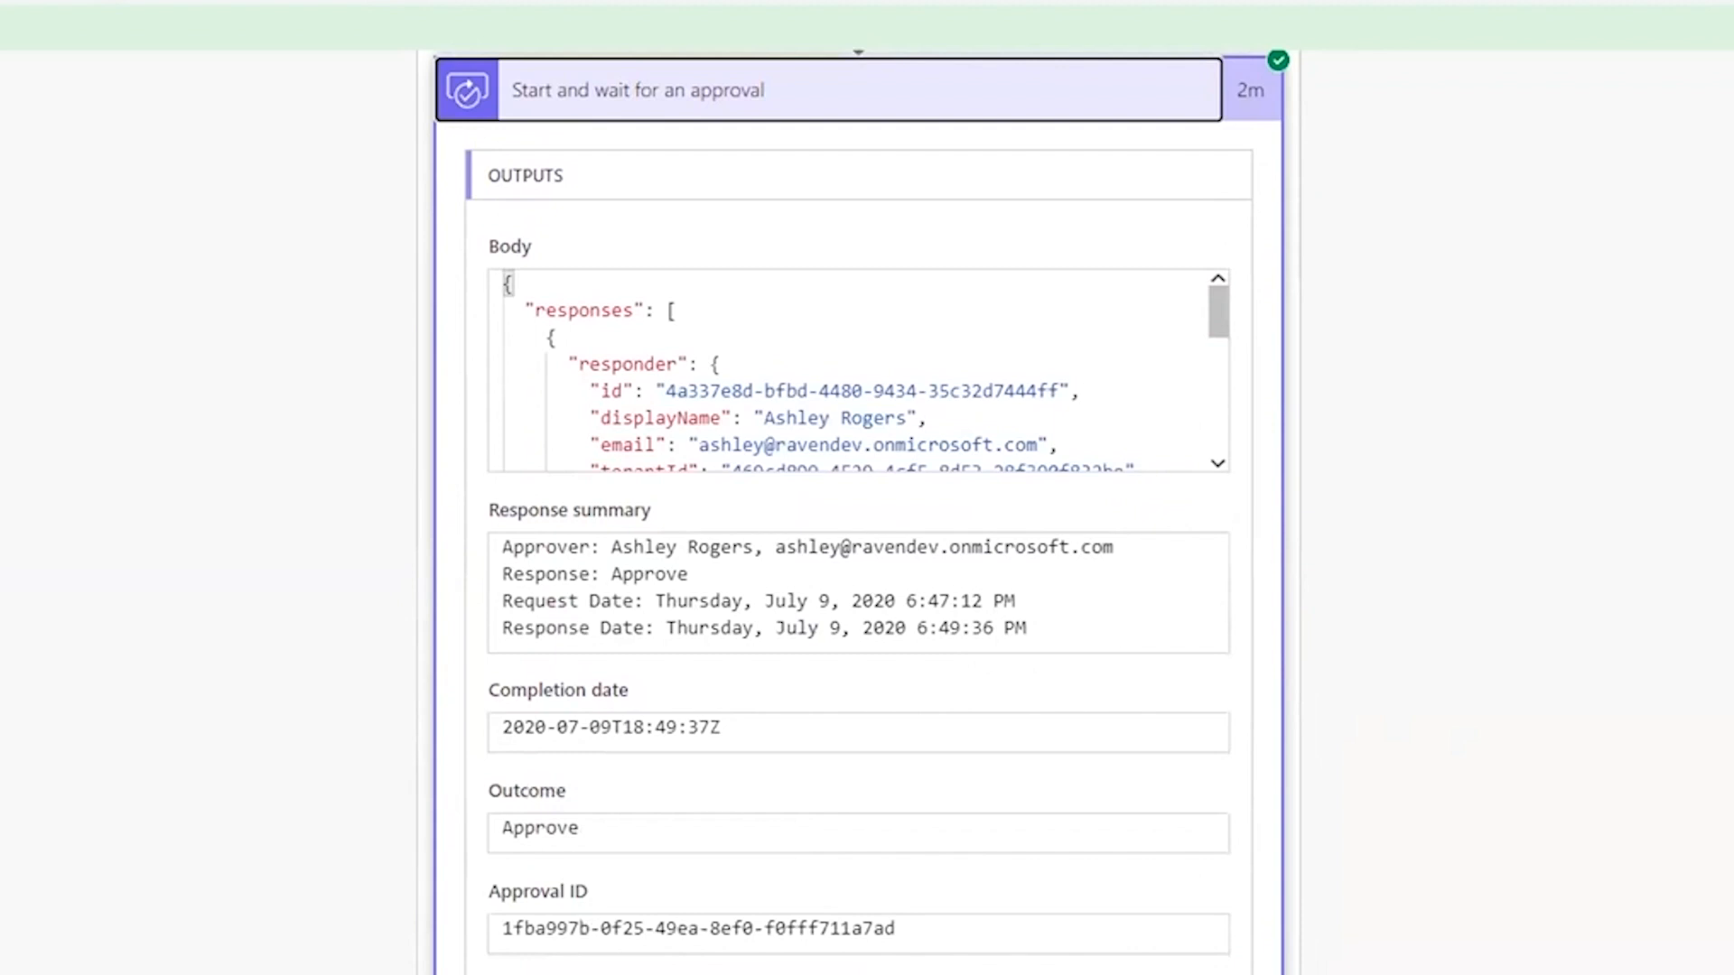
scroll(858, 506, "down", 2)
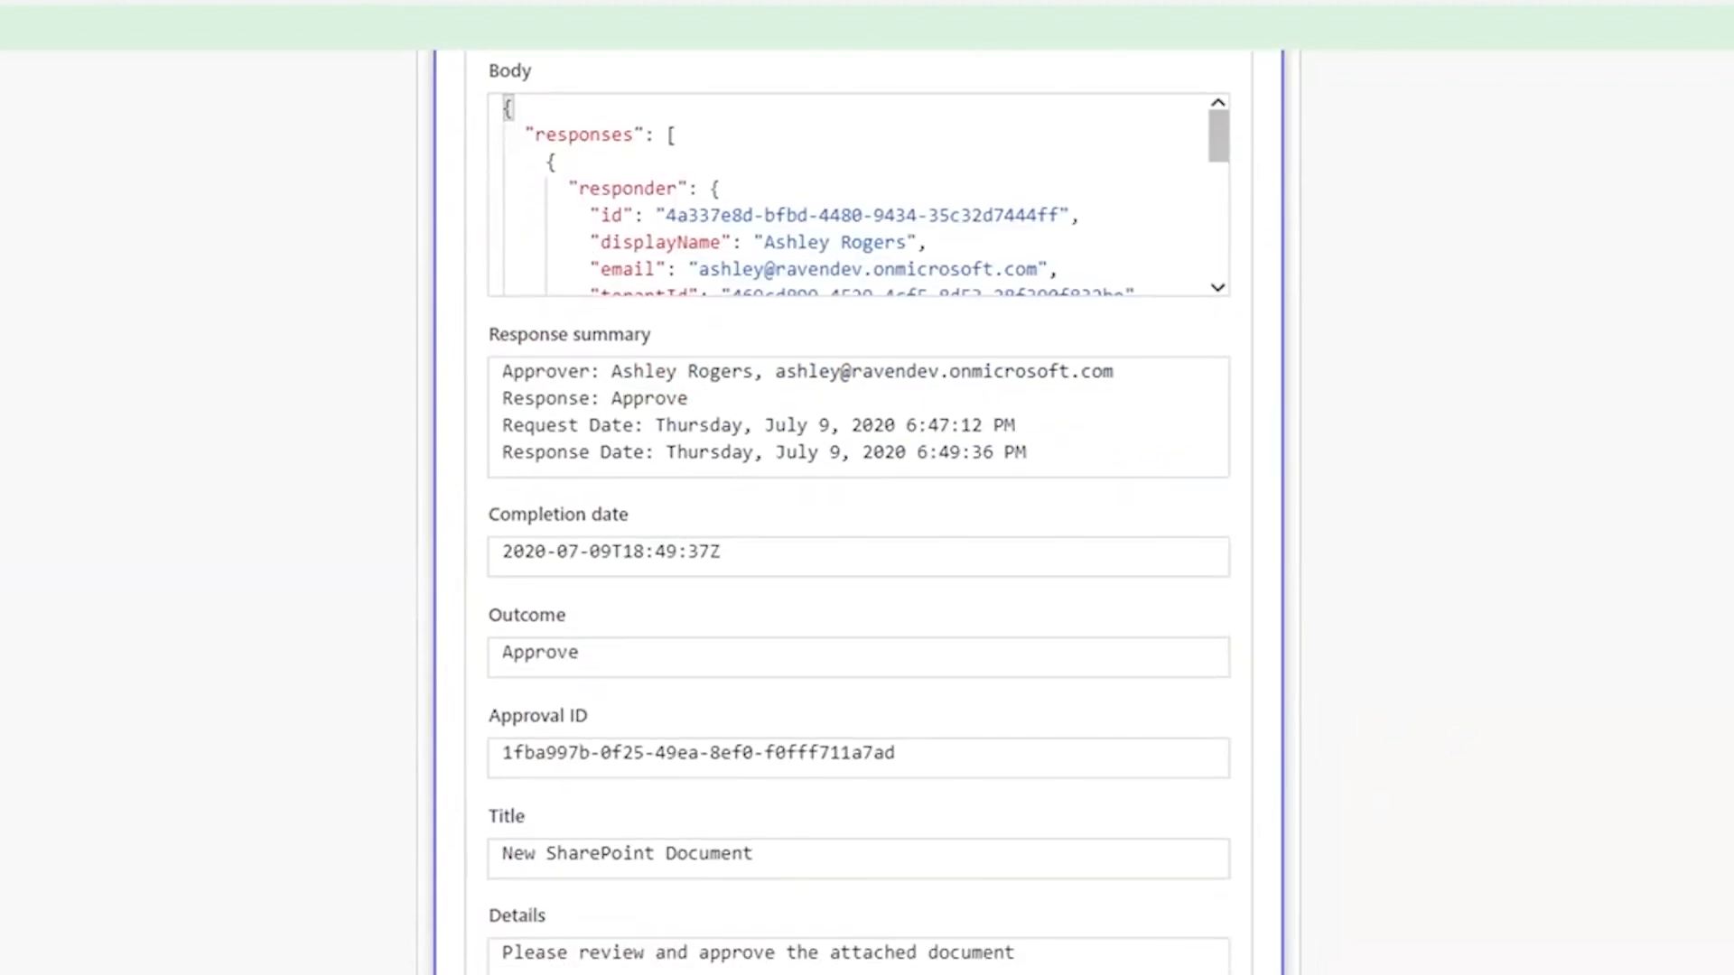
scroll(1274, 274, "down", 4)
scroll(1275, 275, "up", 14)
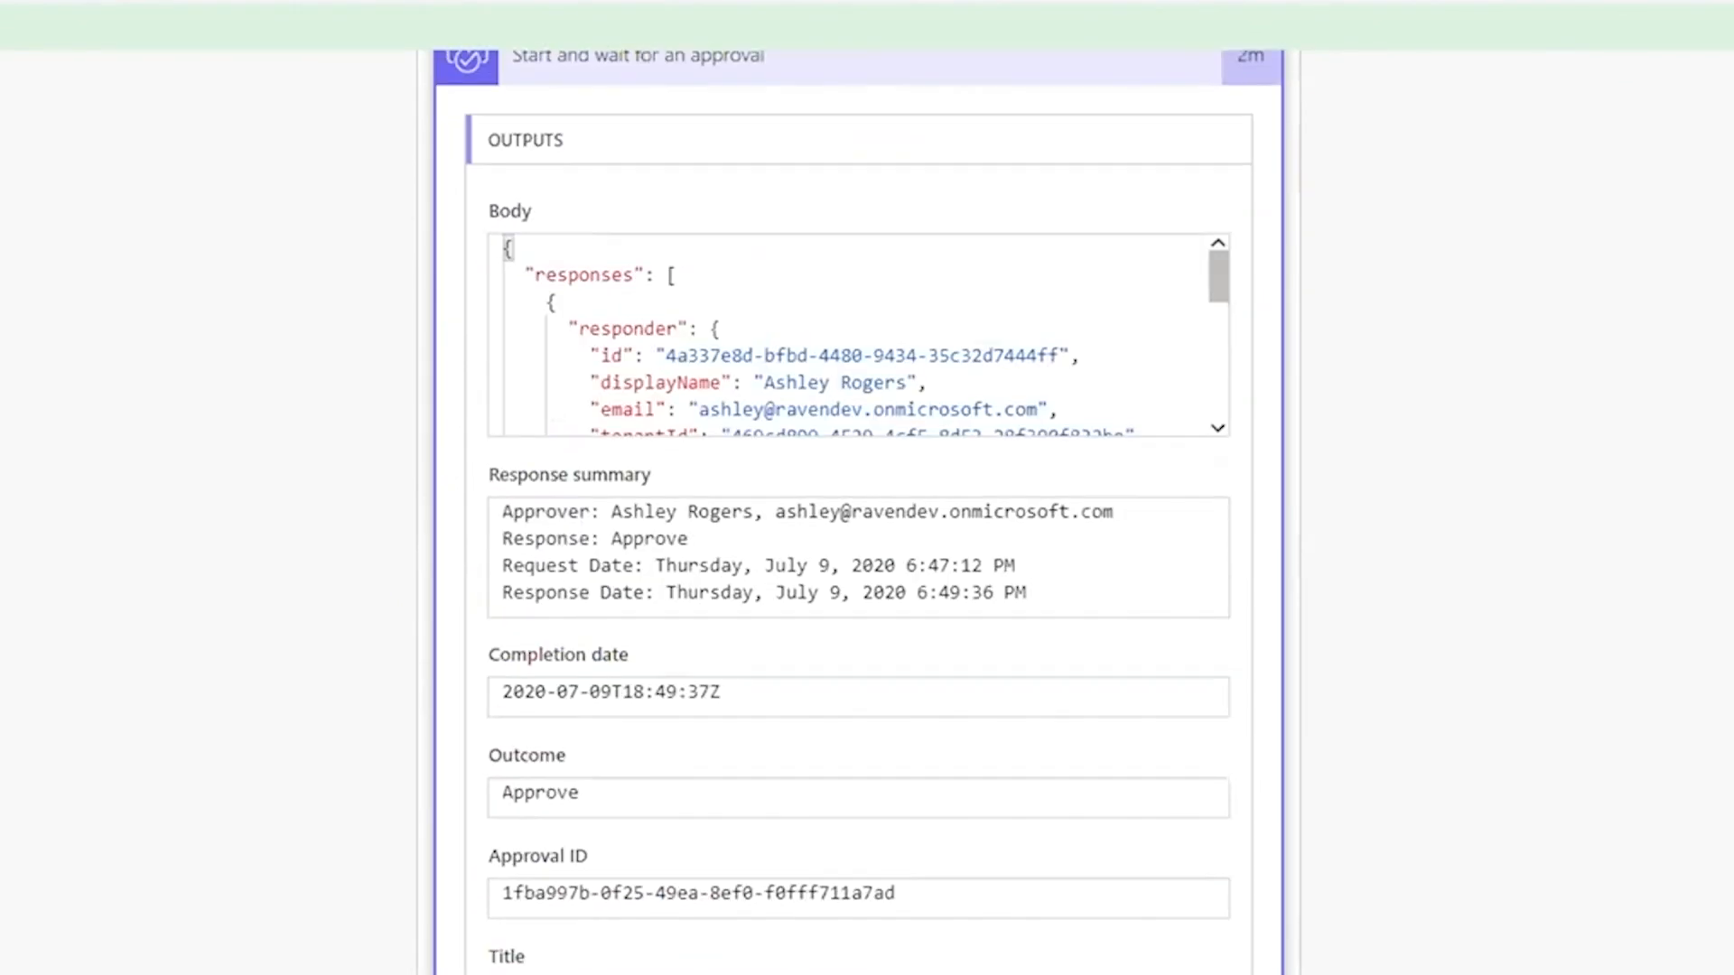
left_click(949, 457)
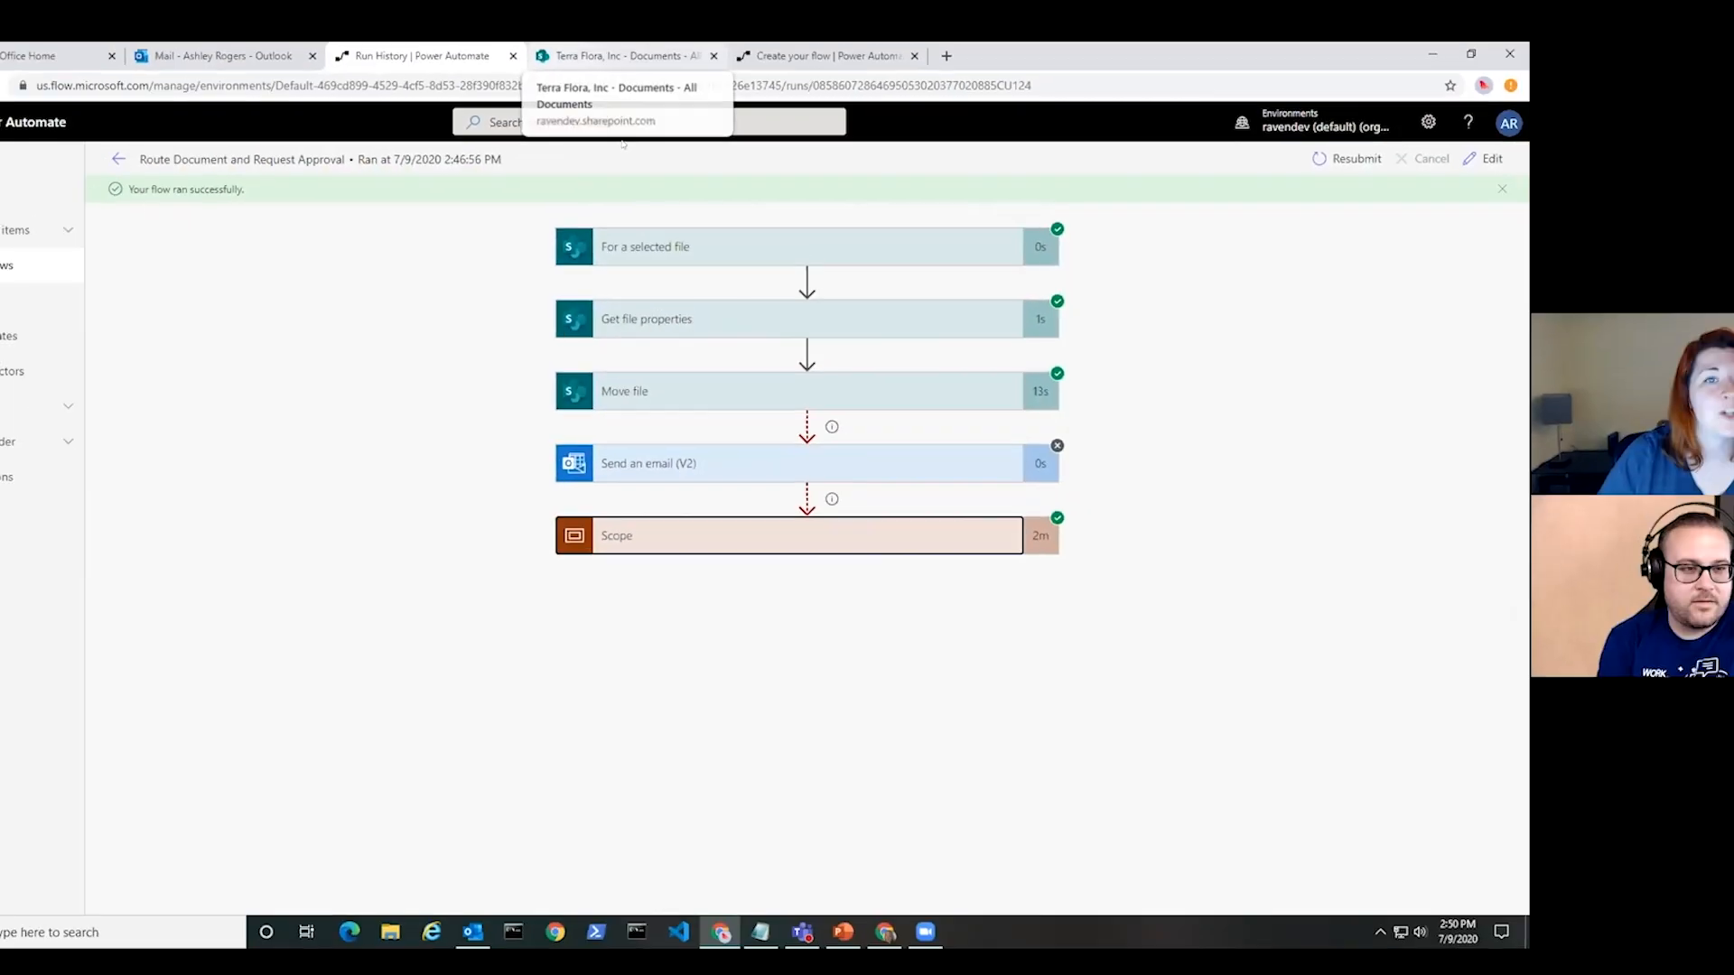
Check the Documents and Approval Requests libraries in SharePoint for the location of TestDoc2.docx.
left_click(637, 54)
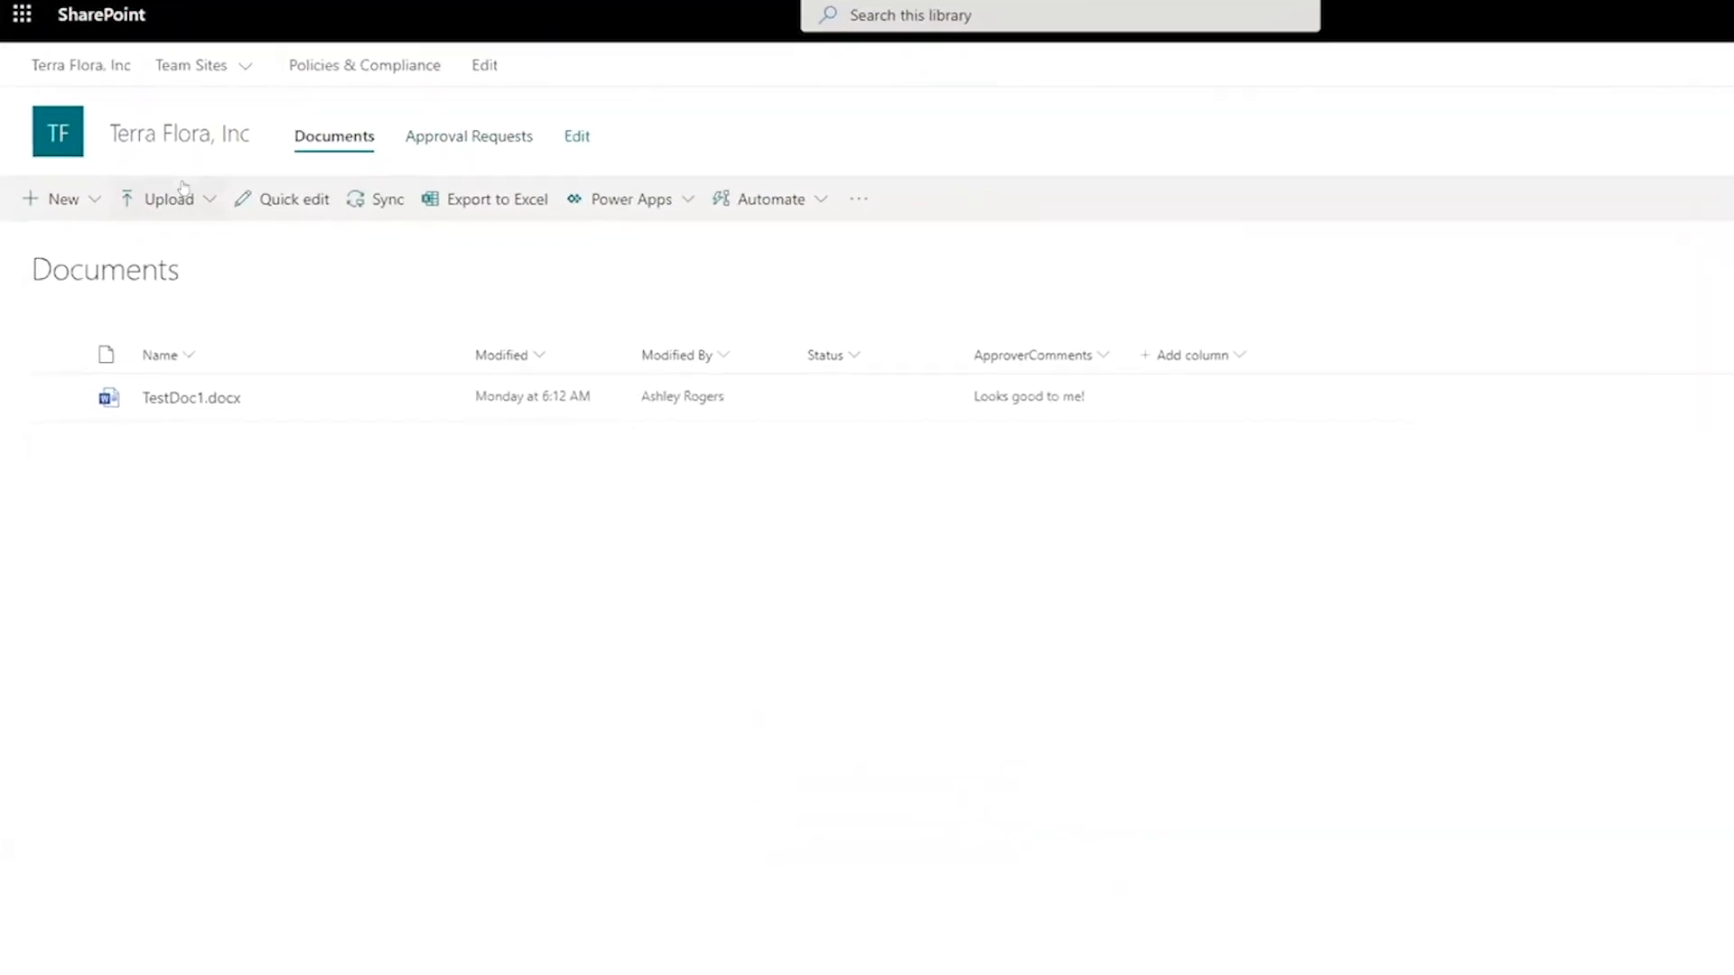
left_click(445, 136)
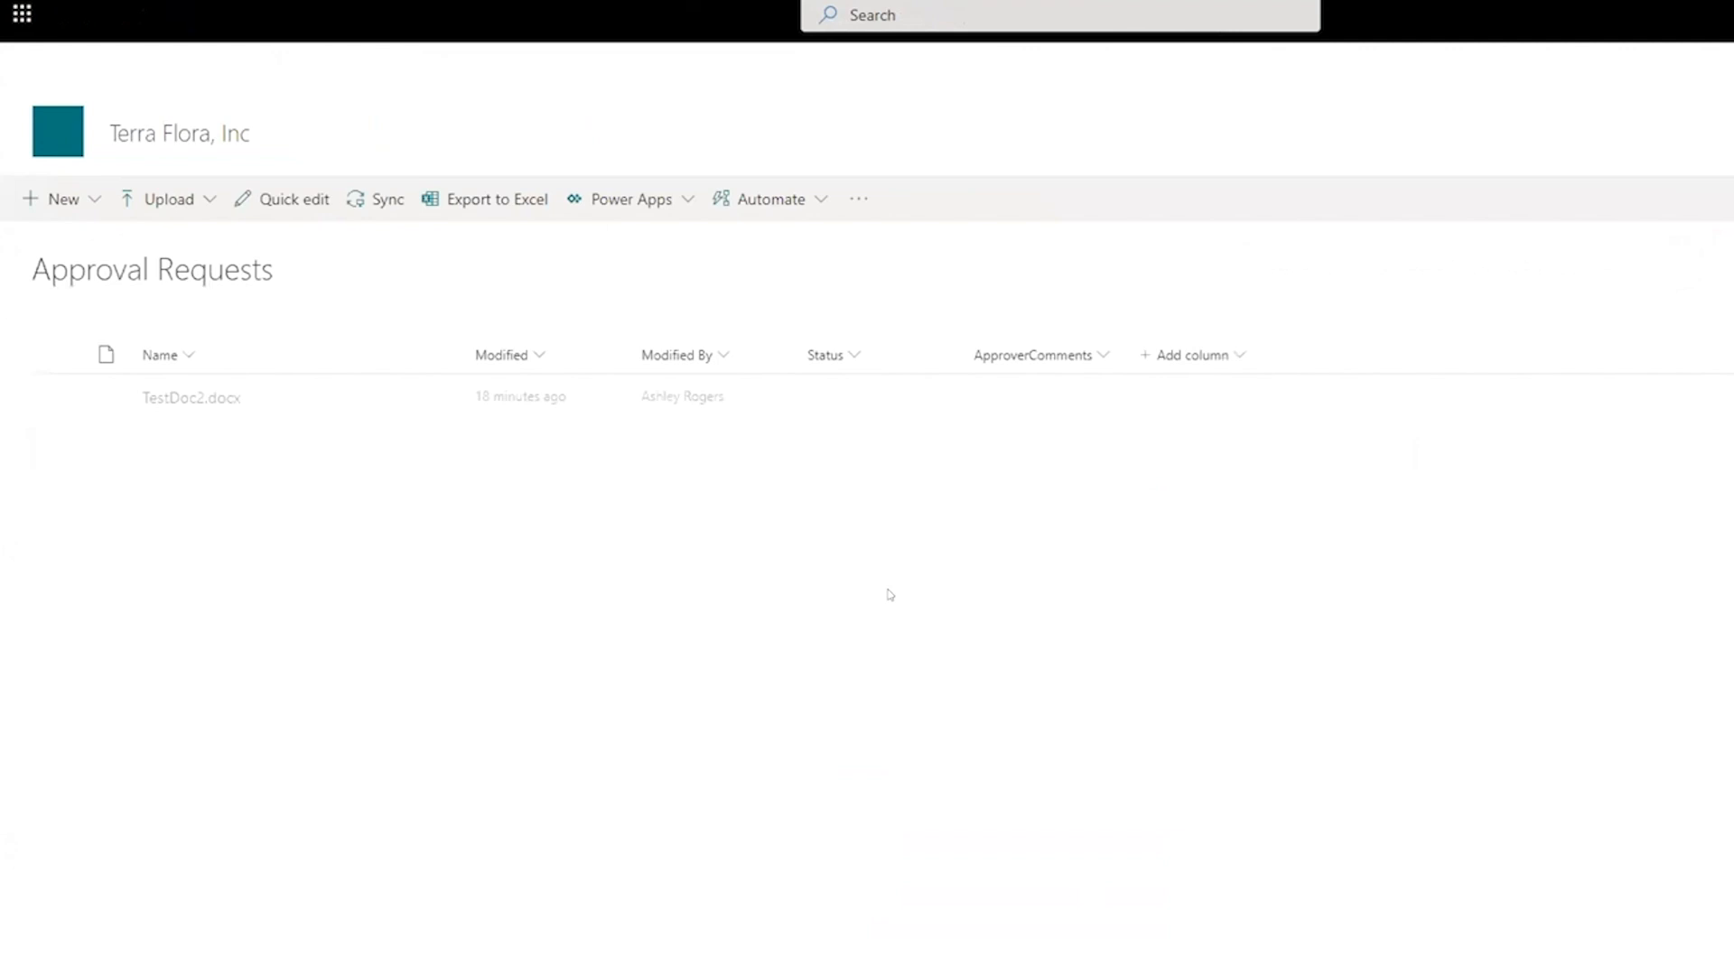
mouse_move(140, 390)
left_click(54, 397)
left_click(428, 573)
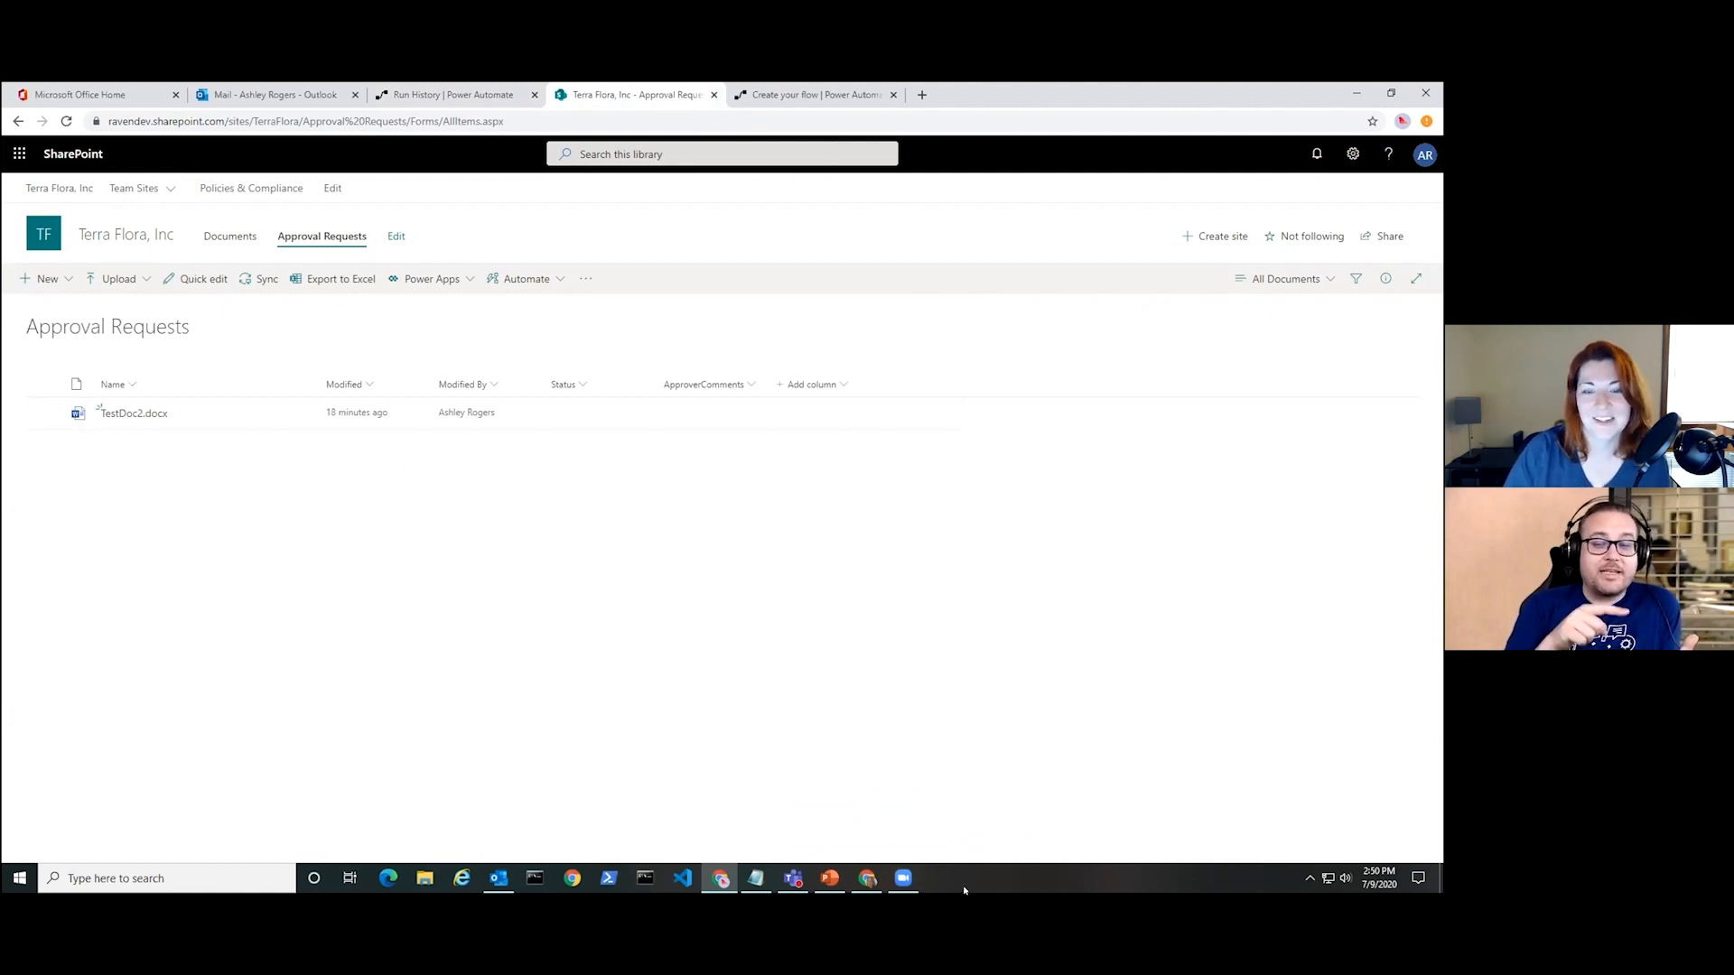
left_click(909, 886)
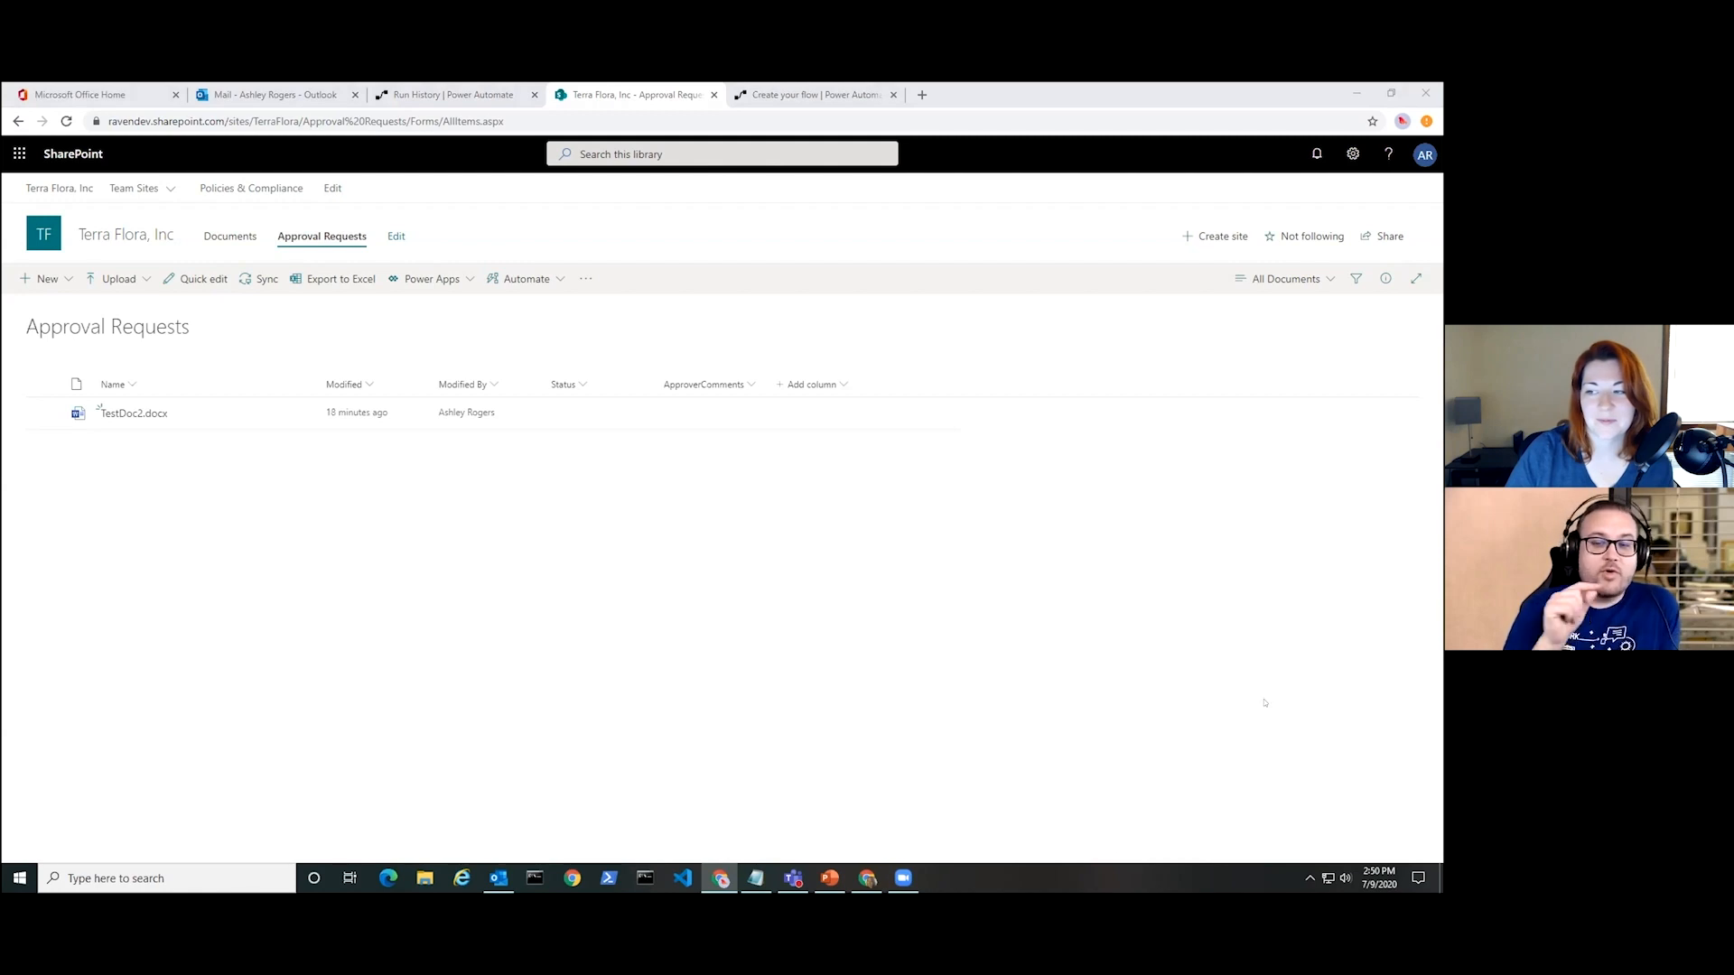